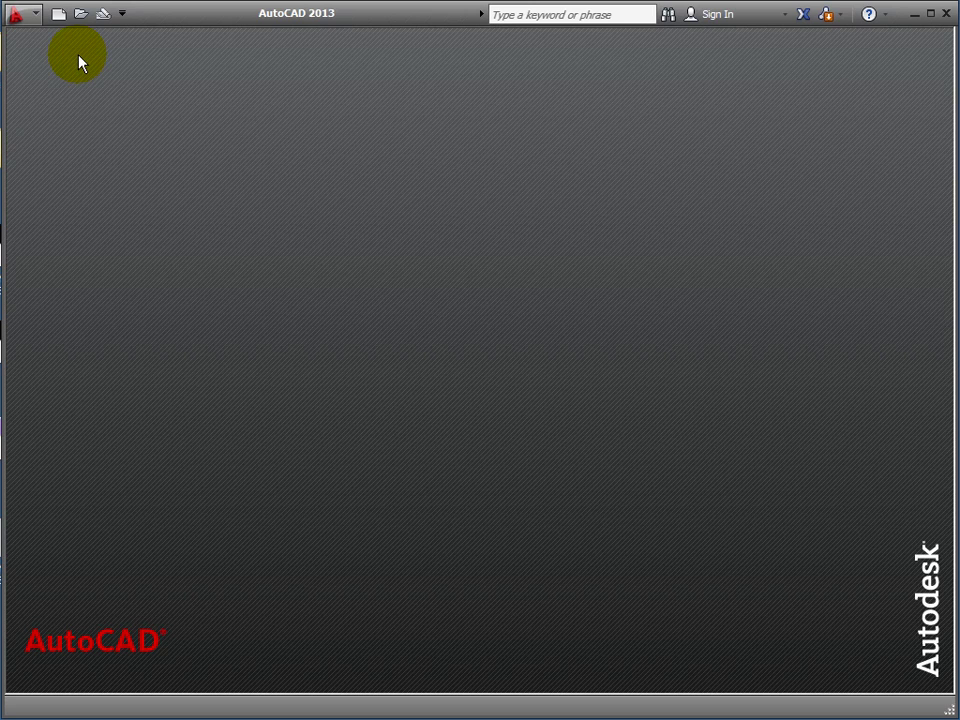
- Open the drawing BY LAYER LINEWEIGHT.dwg and look over its five lines and three coloured rectangles
left_click(28, 18)
left_click(207, 214)
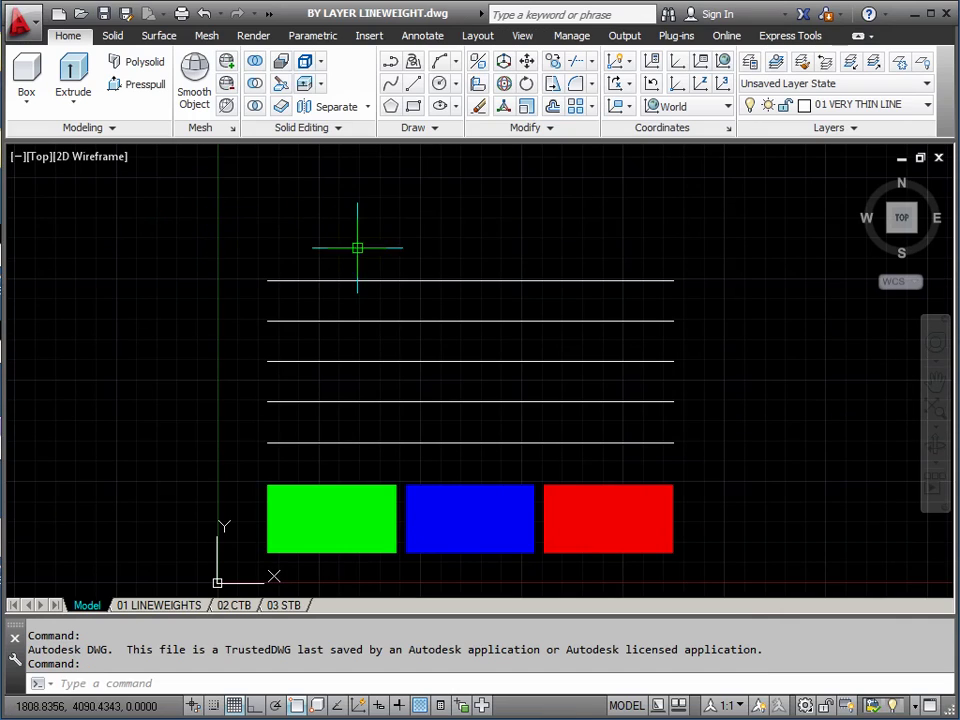
middle_click_drag(373, 389, 394, 343)
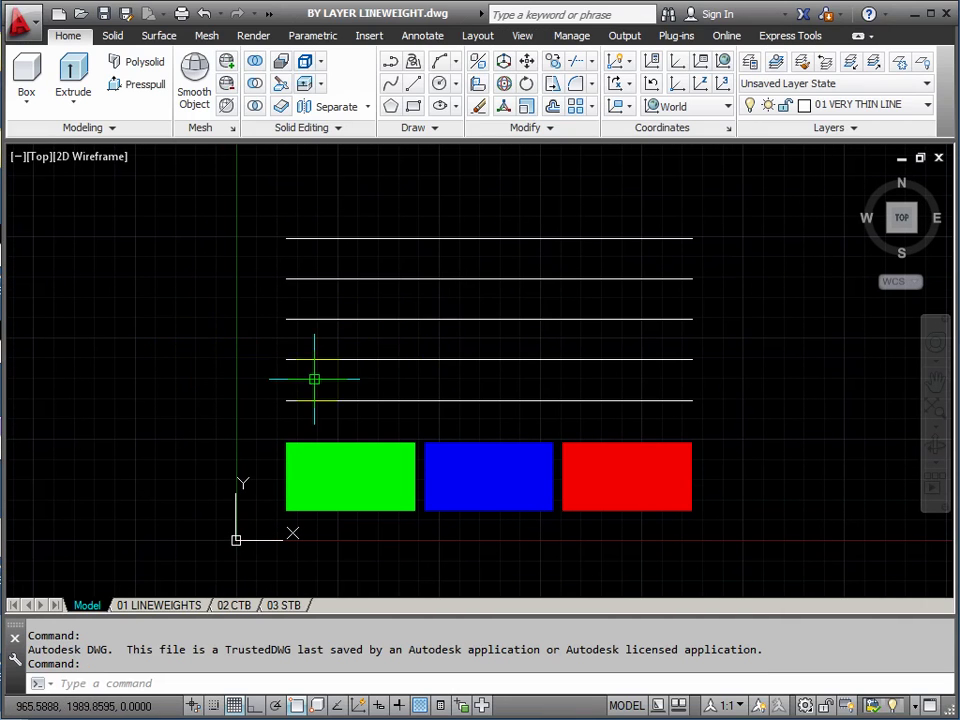
scroll(304, 377, "up", 5)
scroll(304, 372, "down", 3)
scroll(313, 378, "down", 2)
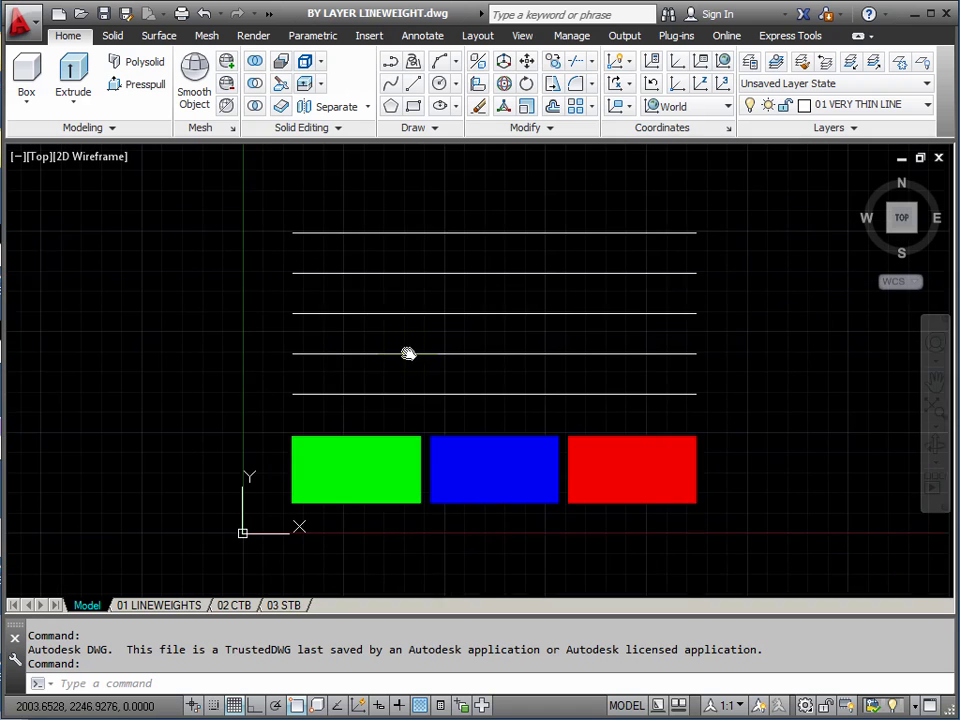
mouse_move(306, 381)
middle_mouse_down()
mouse_move(298, 377)
mouse_move(317, 373)
middle_mouse_up()
scroll(296, 377, "up", 2)
scroll(300, 375, "down", 2)
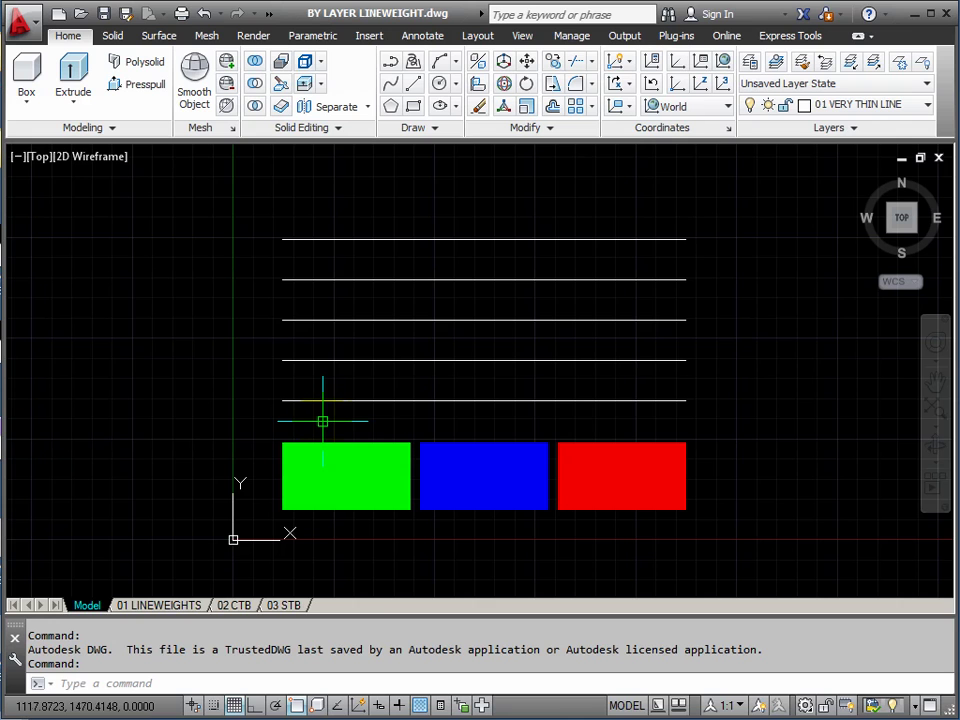
- Review the colour and lineweight assigned to each layer in the Layer Properties Manager, then close it
left_click(750, 64)
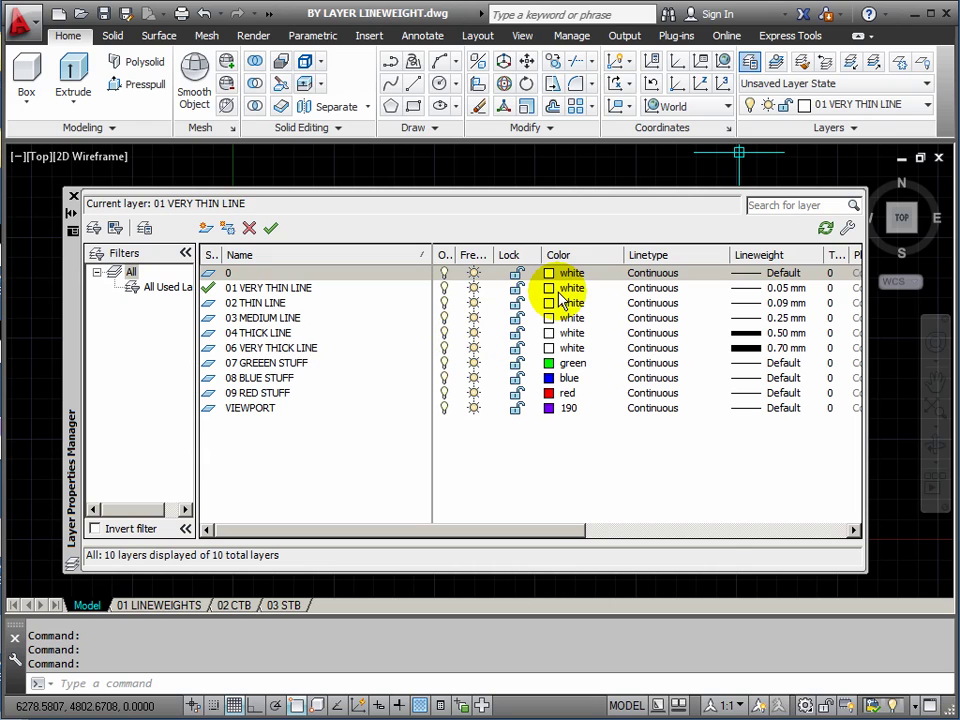
left_click(74, 201)
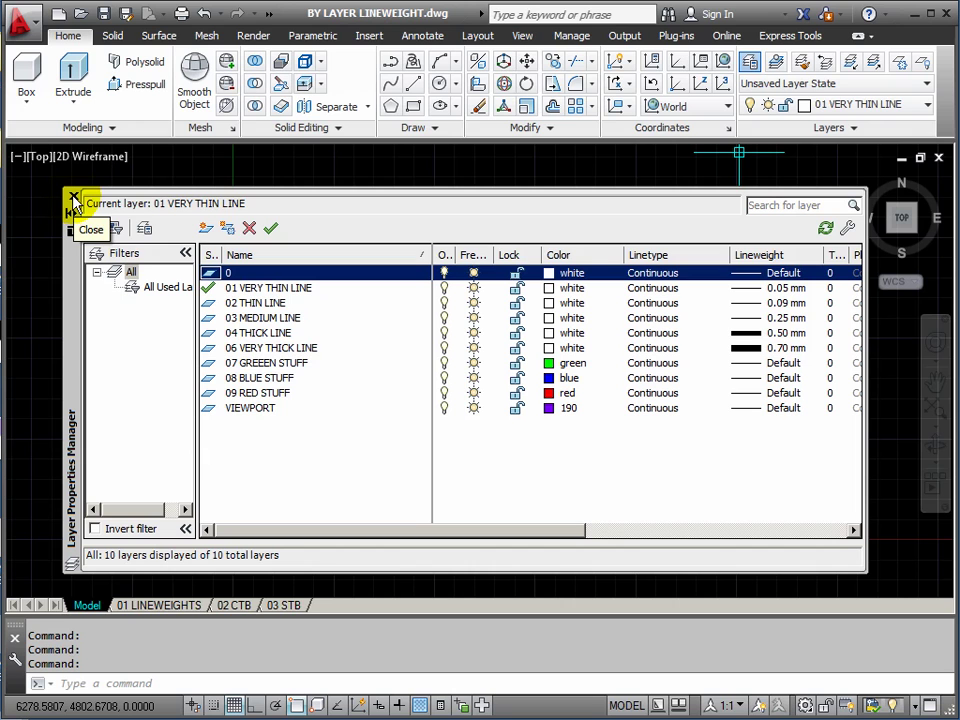
left_click(74, 199)
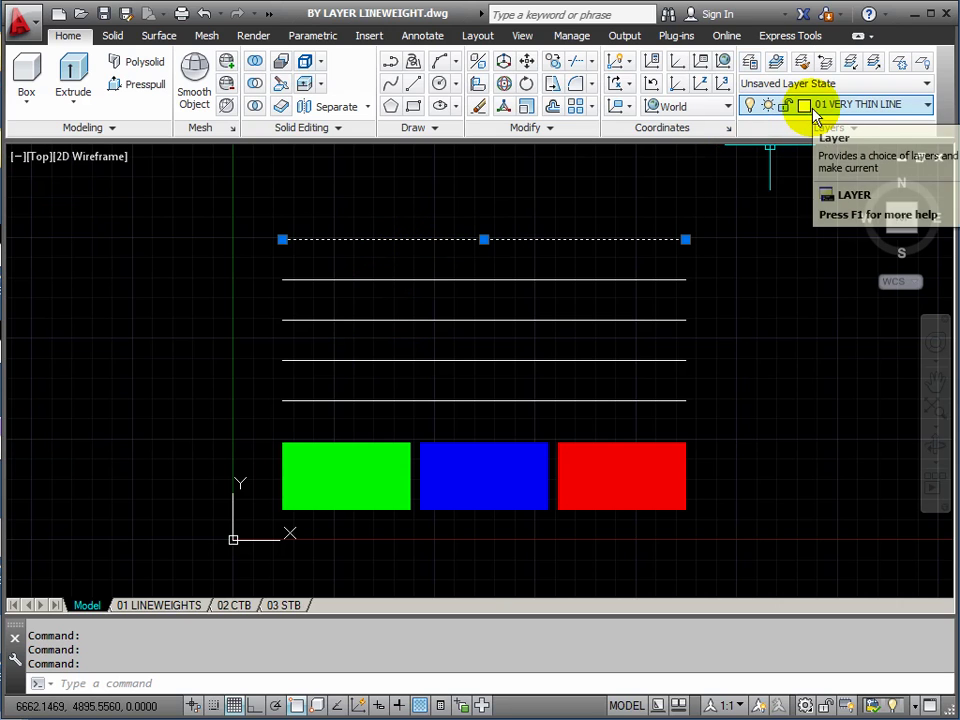
- Check which layers the uppermost and lowest lines are on, clearing the selection after each
key("Escape")
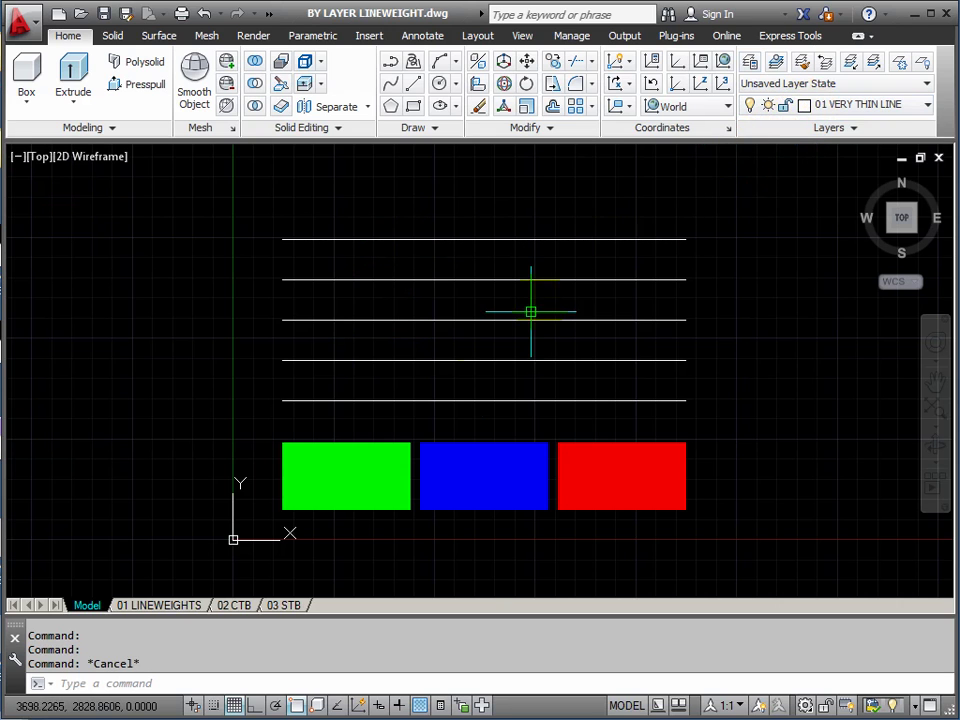
left_click(459, 400)
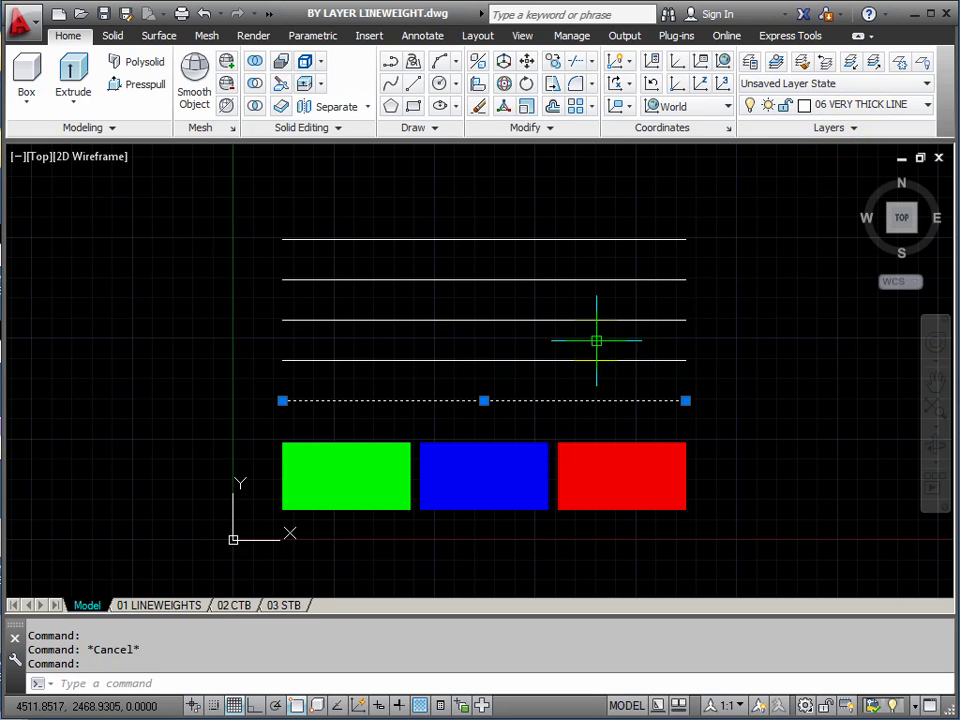
key("Escape")
- Turn on lineweight display in model space
mouse_move(150, 613)
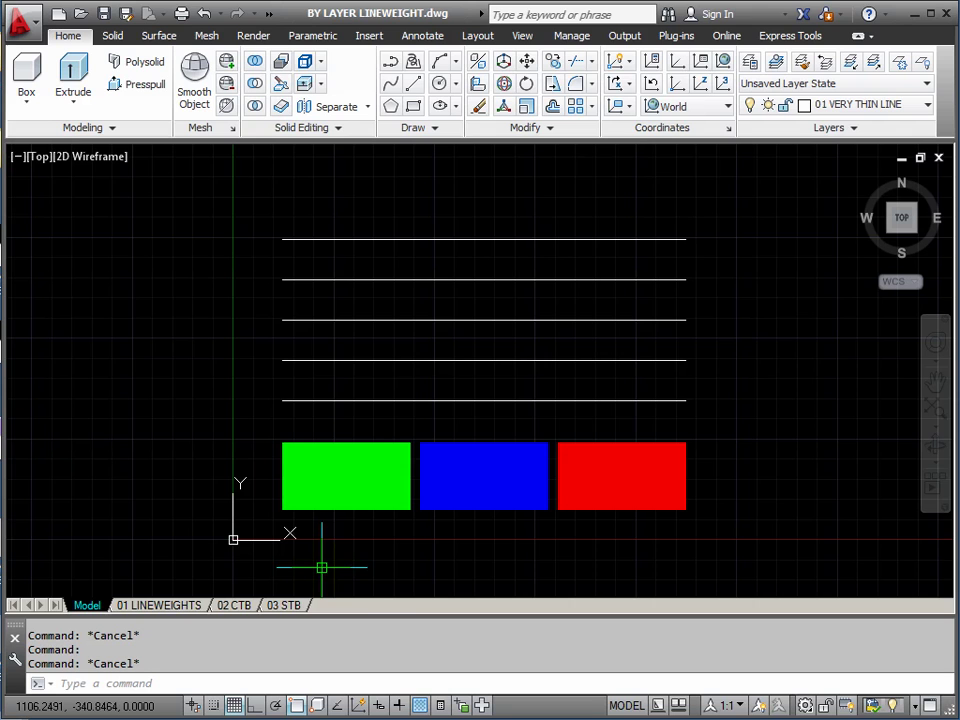
left_click(398, 706)
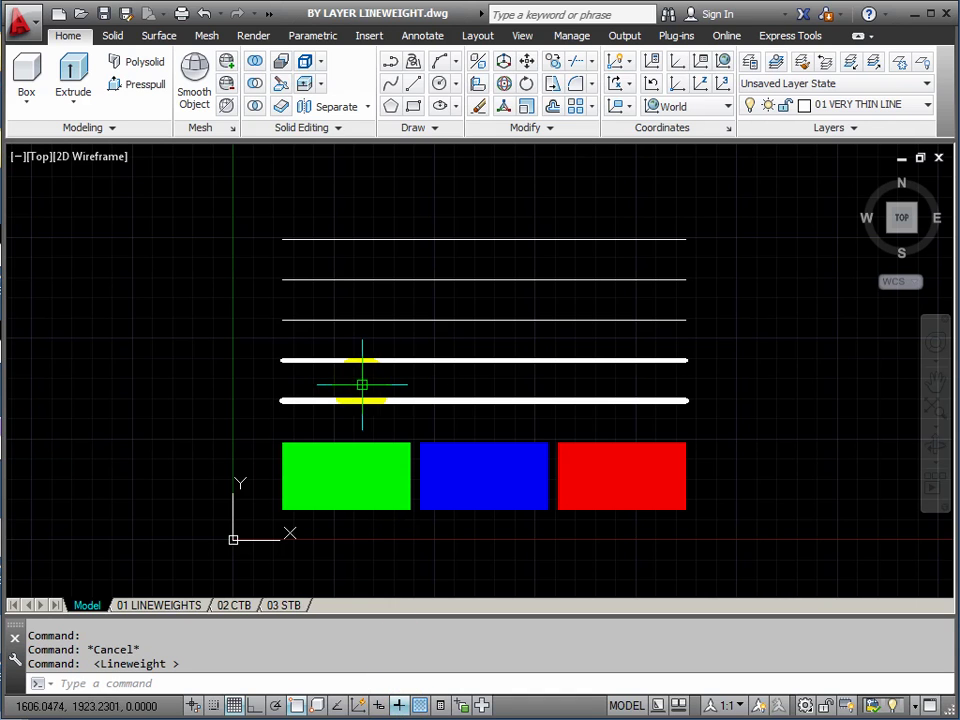
- List the properties of the uppermost line to check its length, then close the text window
key("Return")
left_click(299, 239)
key("Return")
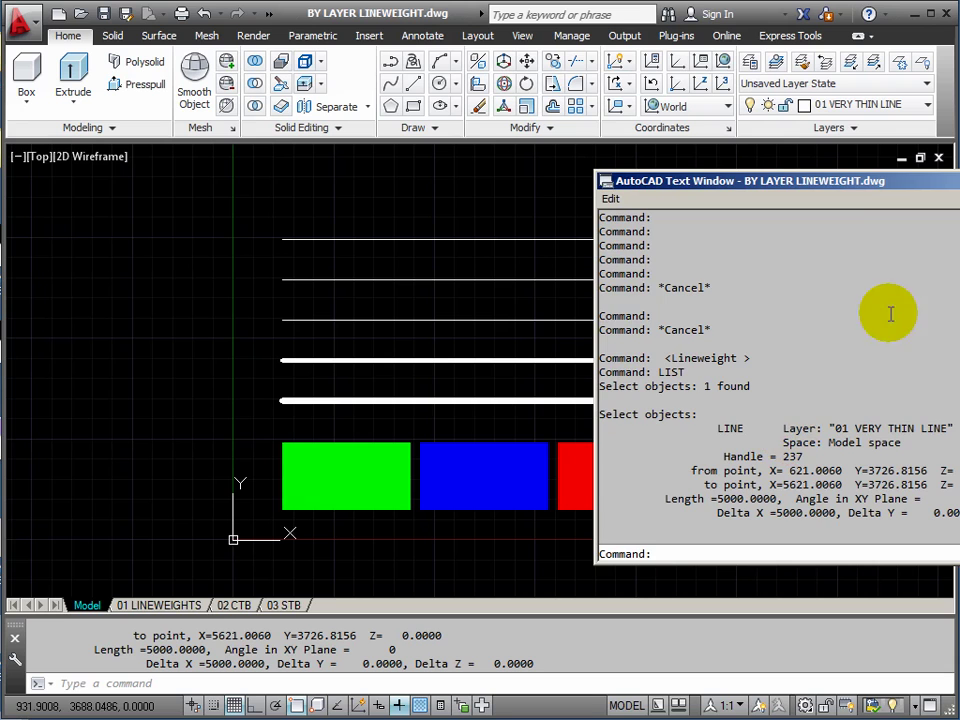
key("F2")
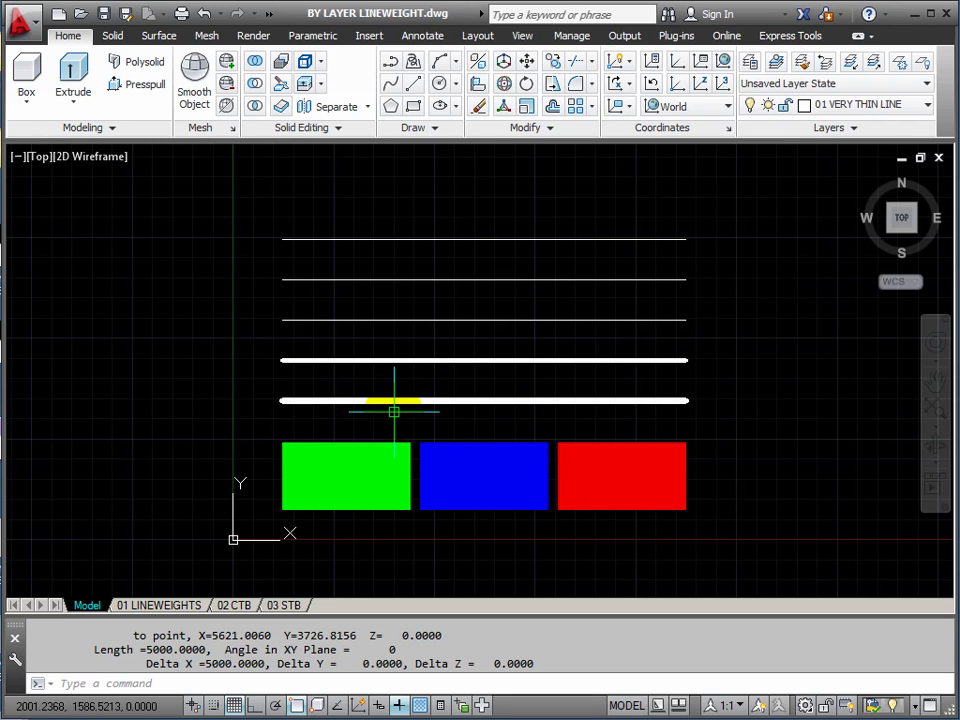
- Examine how thick the lines appear in model space at different zoom levels
mouse_move(368, 400)
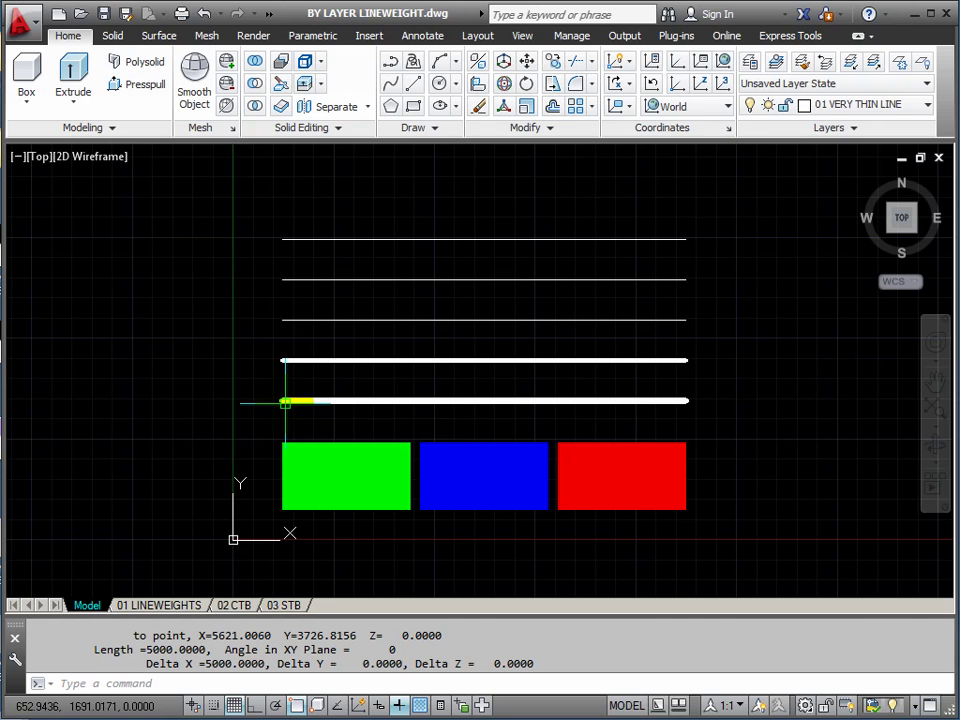
scroll(310, 399, "up", 3)
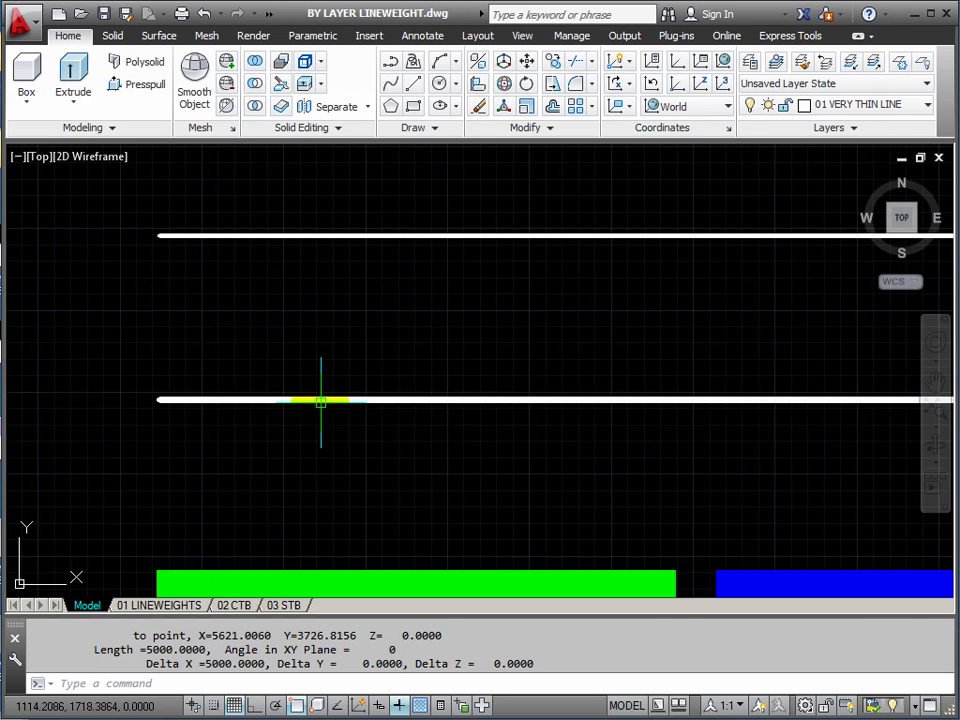
scroll(320, 399, "down", 5)
scroll(369, 386, "down", 2)
scroll(369, 386, "up", 6)
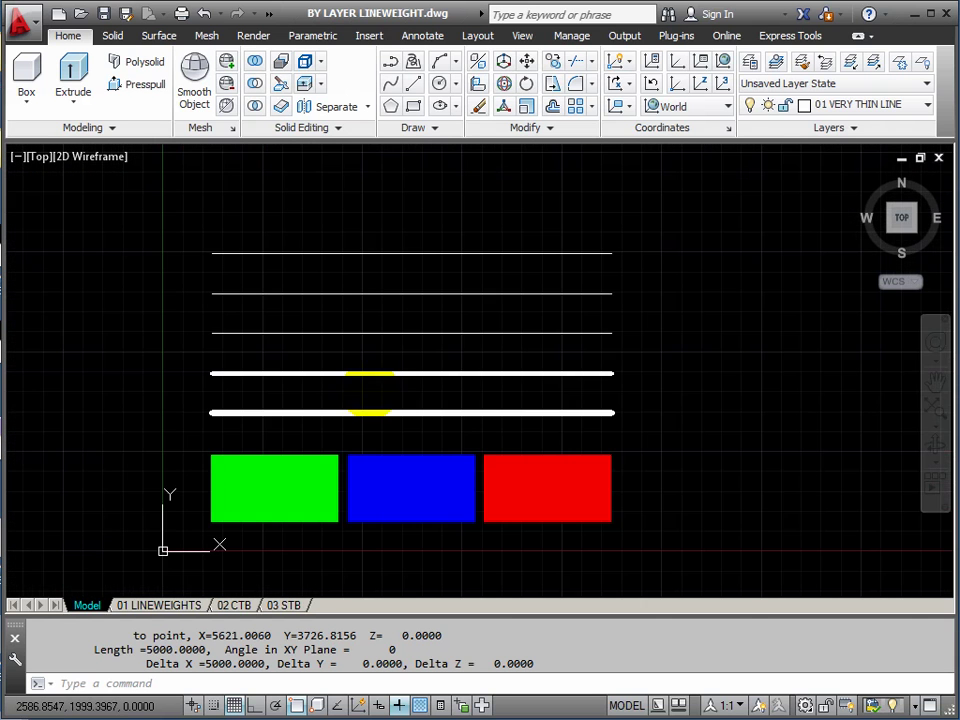
scroll(360, 392, "down", 2)
middle_click_drag(373, 380, 427, 356)
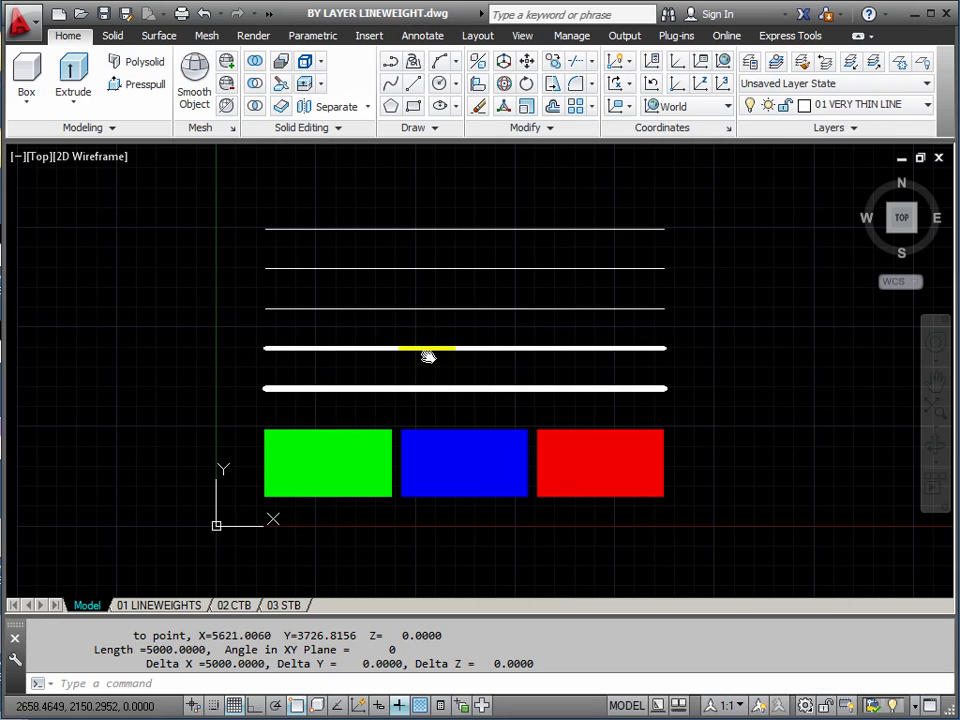
scroll(360, 384, "down", 2)
scroll(381, 371, "up", 8)
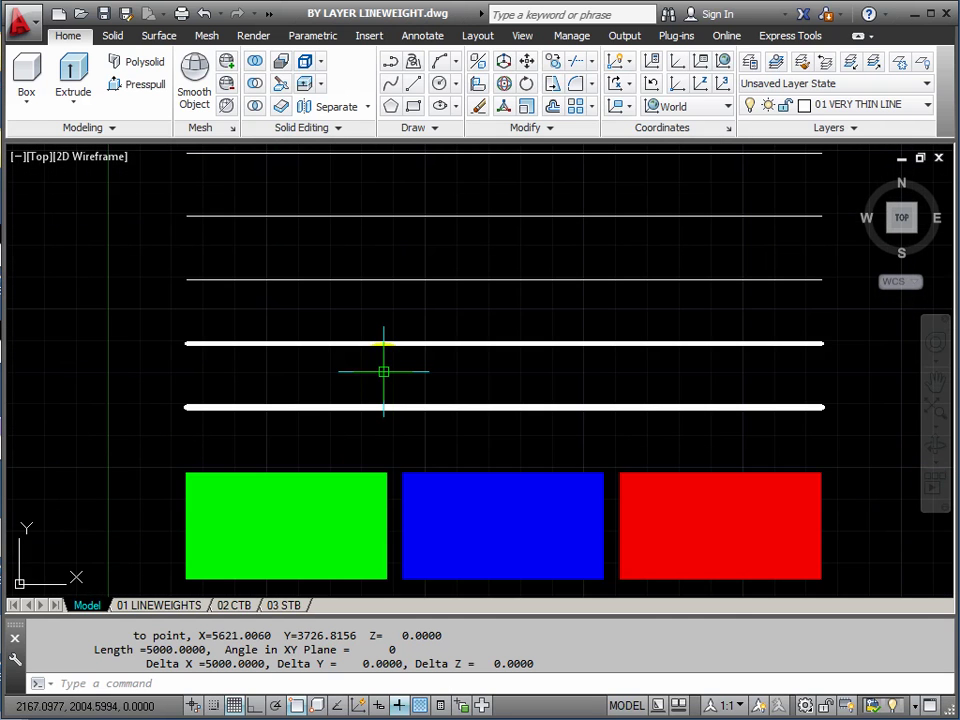
scroll(366, 372, "down", 6)
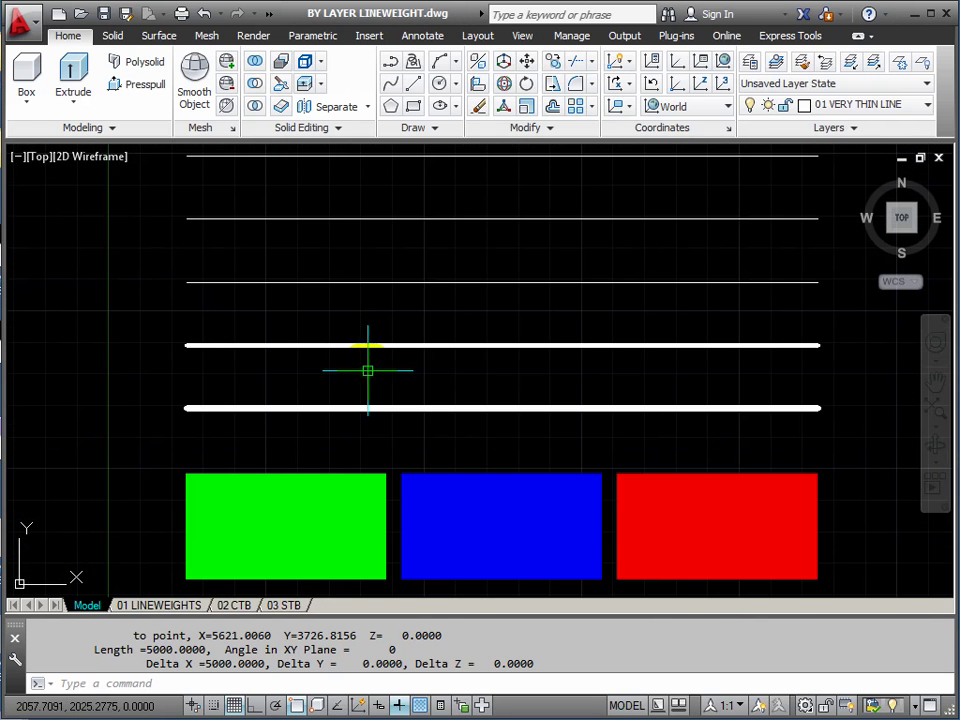
scroll(400, 365, "up", 2)
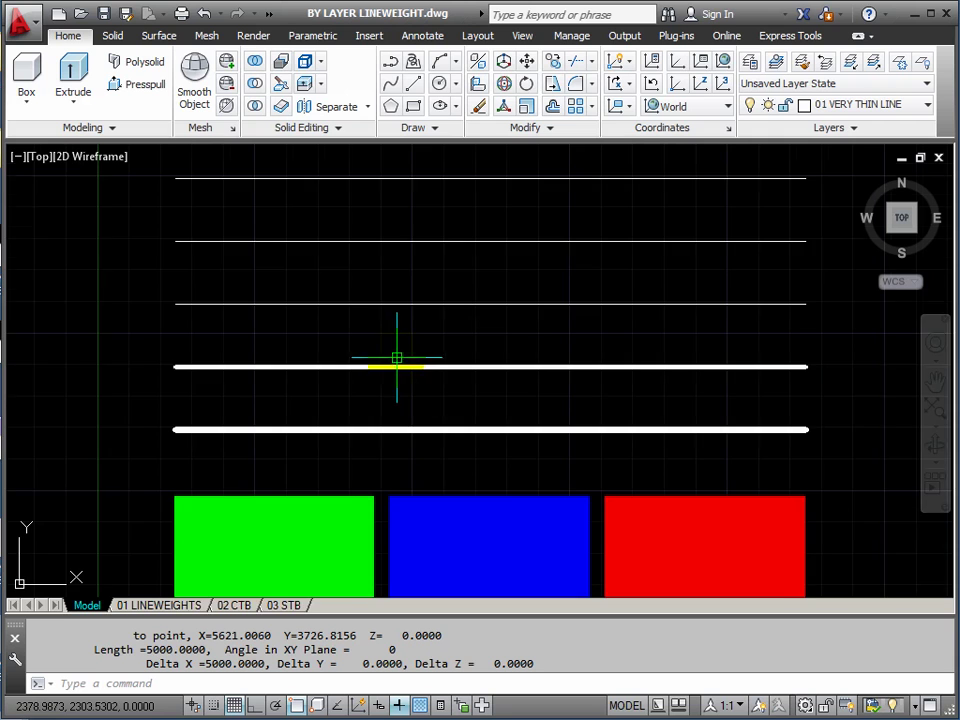
middle_click_drag(397, 358, 405, 338)
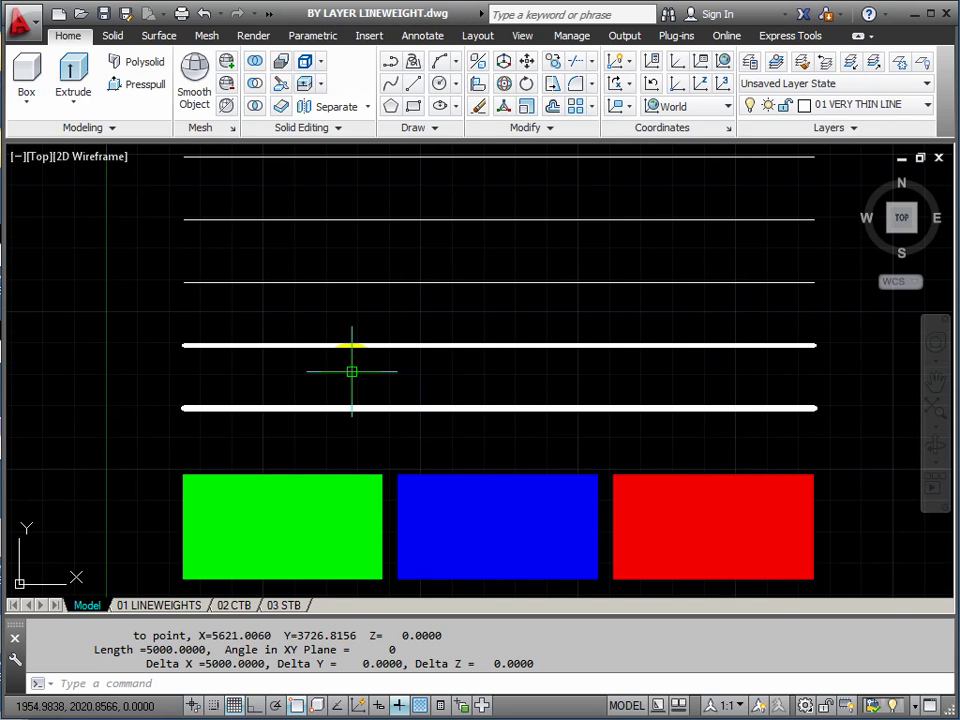
scroll(362, 370, "down", 2)
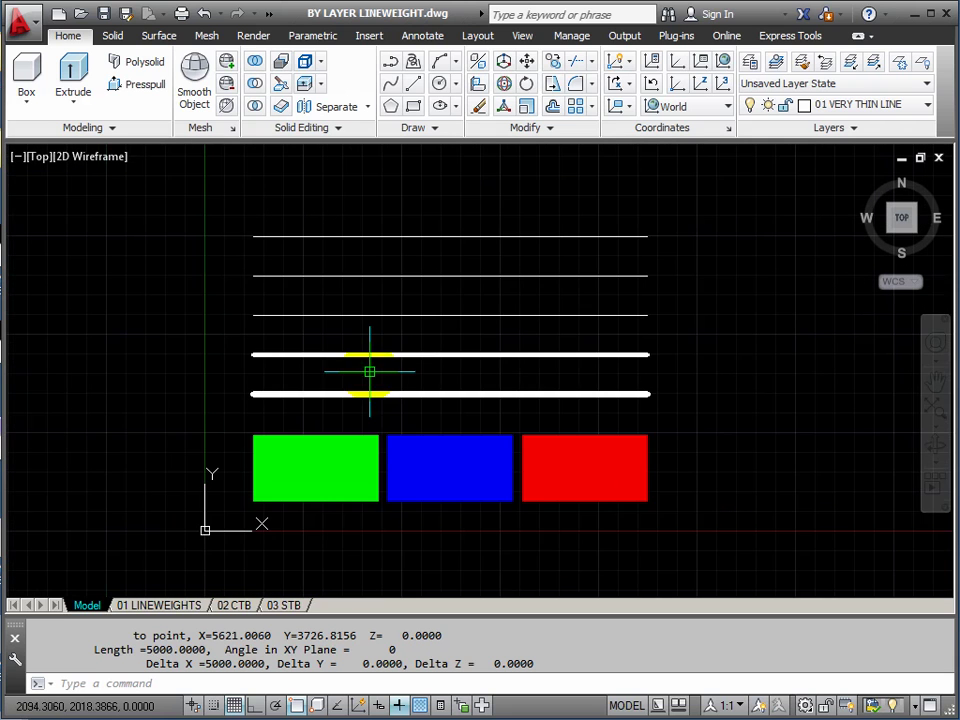
scroll(386, 375, "up", 2)
scroll(399, 369, "down", 2)
middle_click_drag(399, 369, 411, 360)
scroll(409, 363, "up", 2)
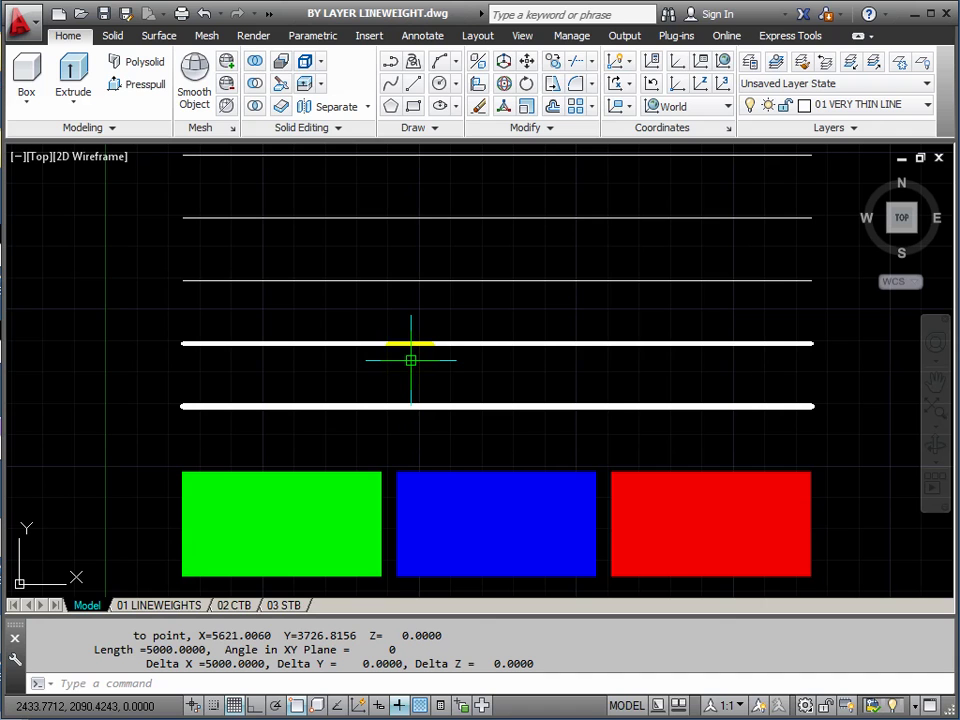
middle_click_drag(430, 355, 427, 360)
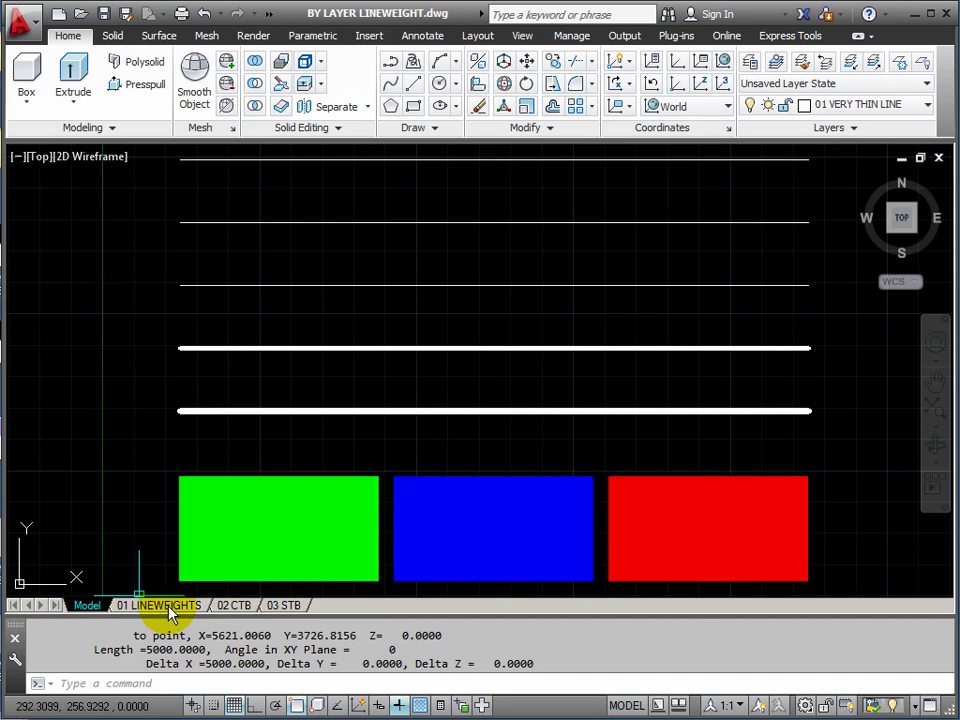
- Switch to the 01 LINEWEIGHTS layout and examine the line thicknesses up close and across the whole sheet
mouse_move(170, 612)
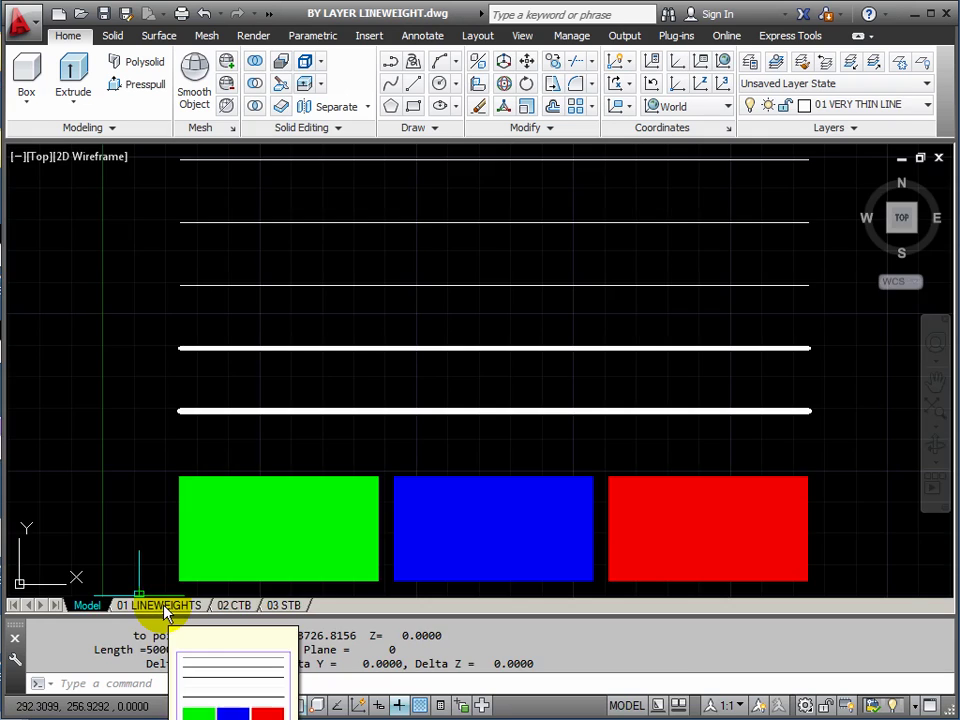
left_click(166, 610)
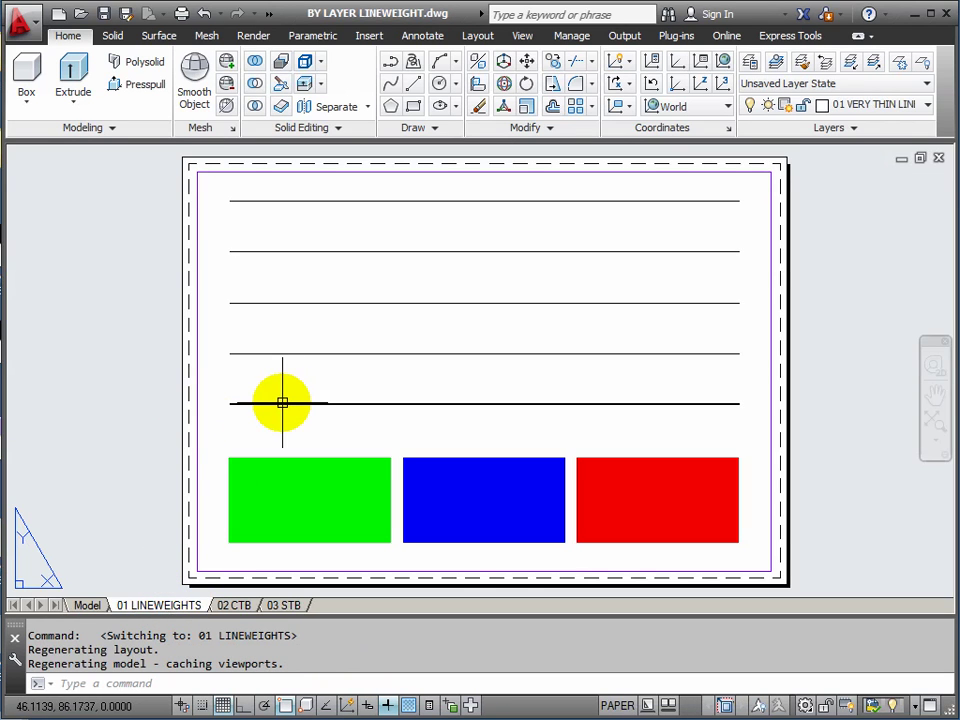
scroll(757, 404, "up", 5)
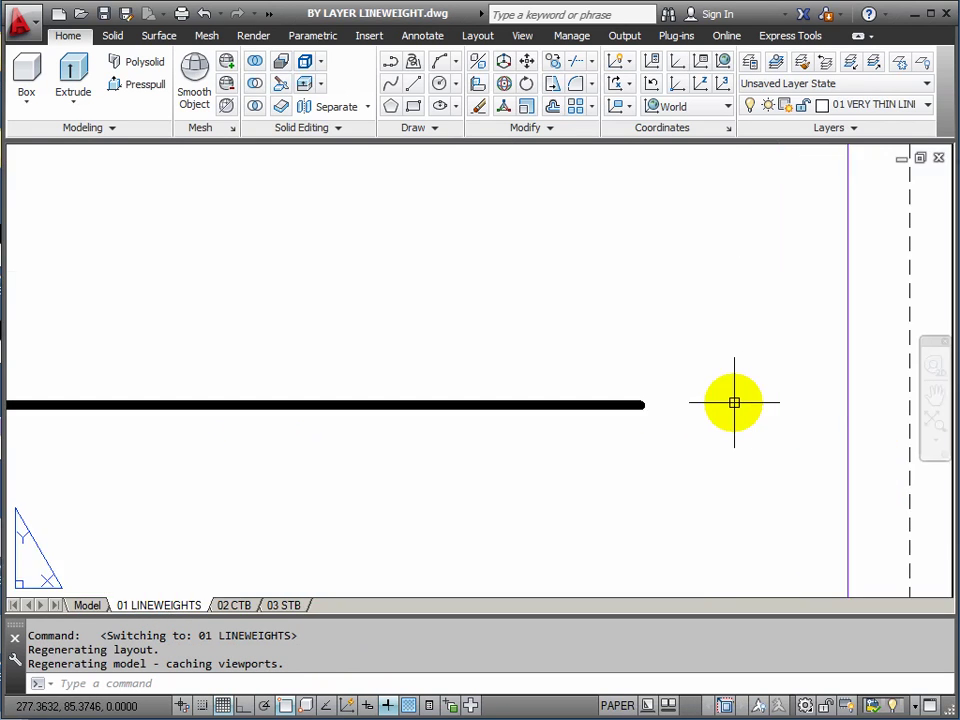
scroll(692, 394, "down", 5)
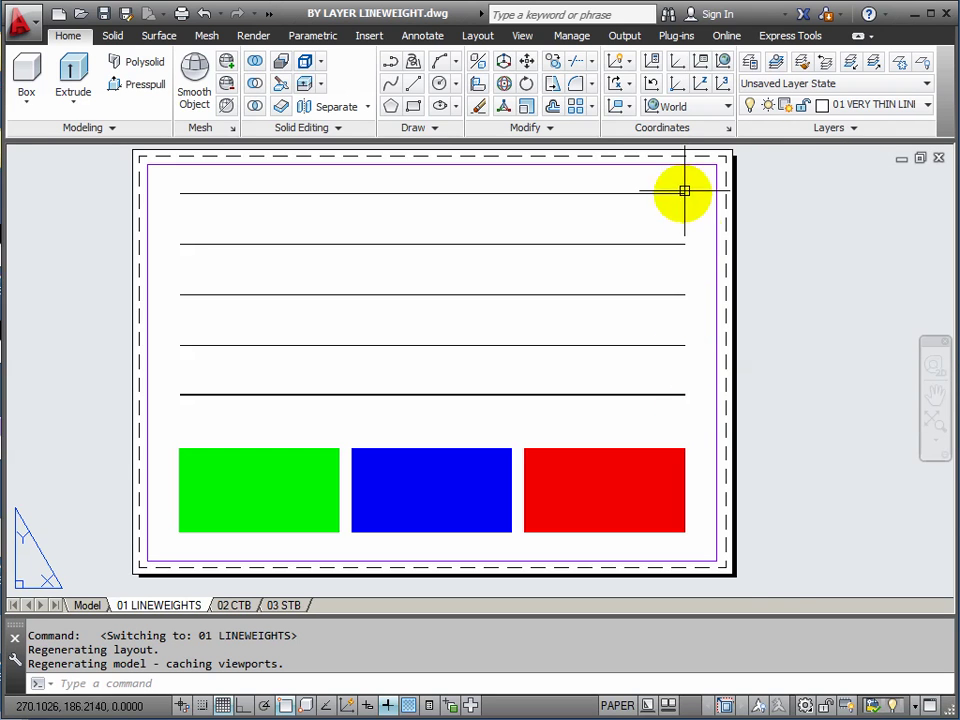
scroll(692, 195, "up", 4)
scroll(707, 193, "up", 2)
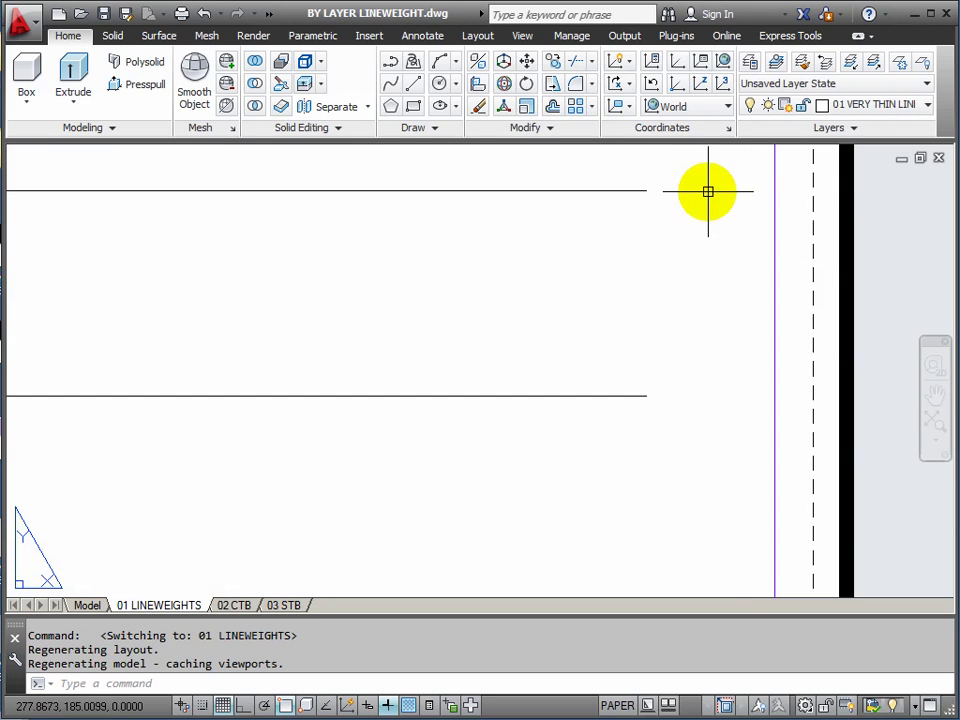
scroll(708, 191, "down", 2)
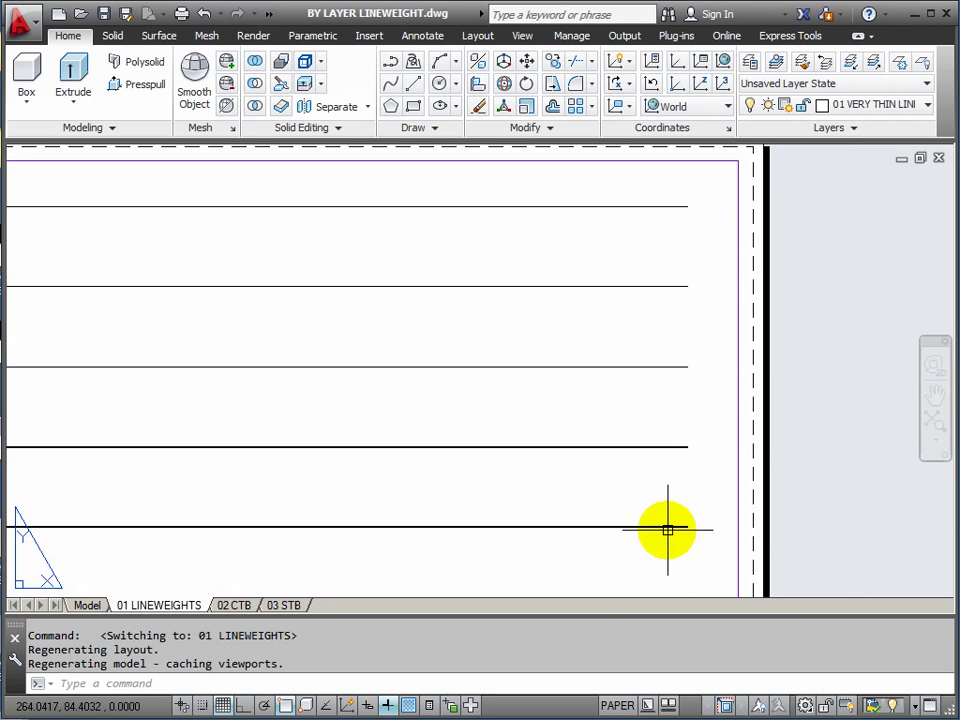
- Return to model space and compare the displayed thickness of the lower lines at different zoom levels
left_click(88, 605)
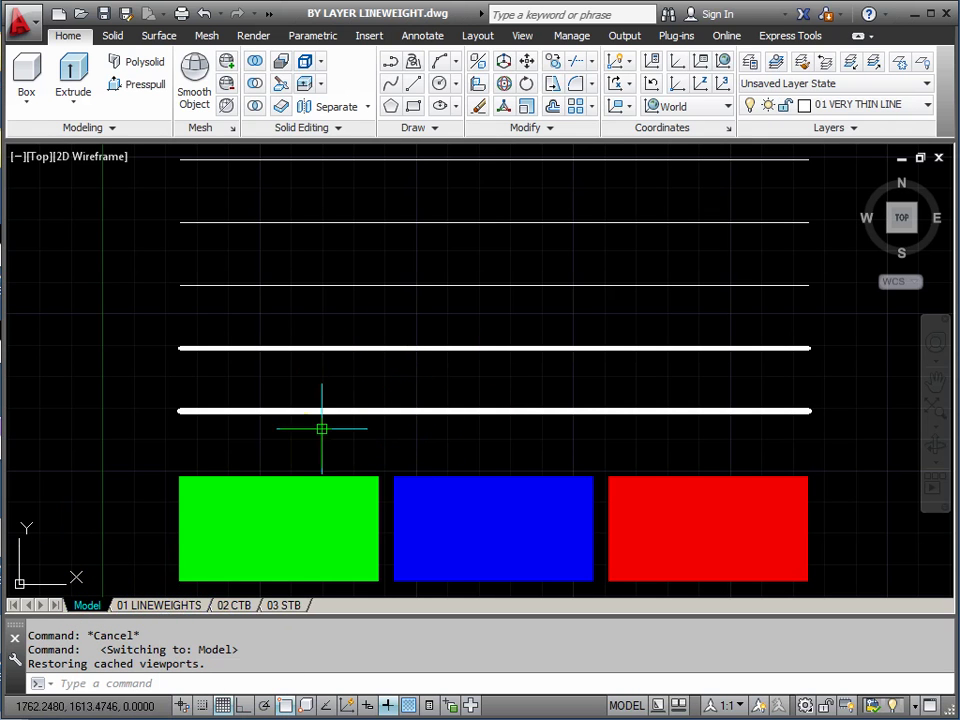
scroll(364, 428, "down", 5)
scroll(360, 420, "up", 4)
scroll(350, 425, "up", 4)
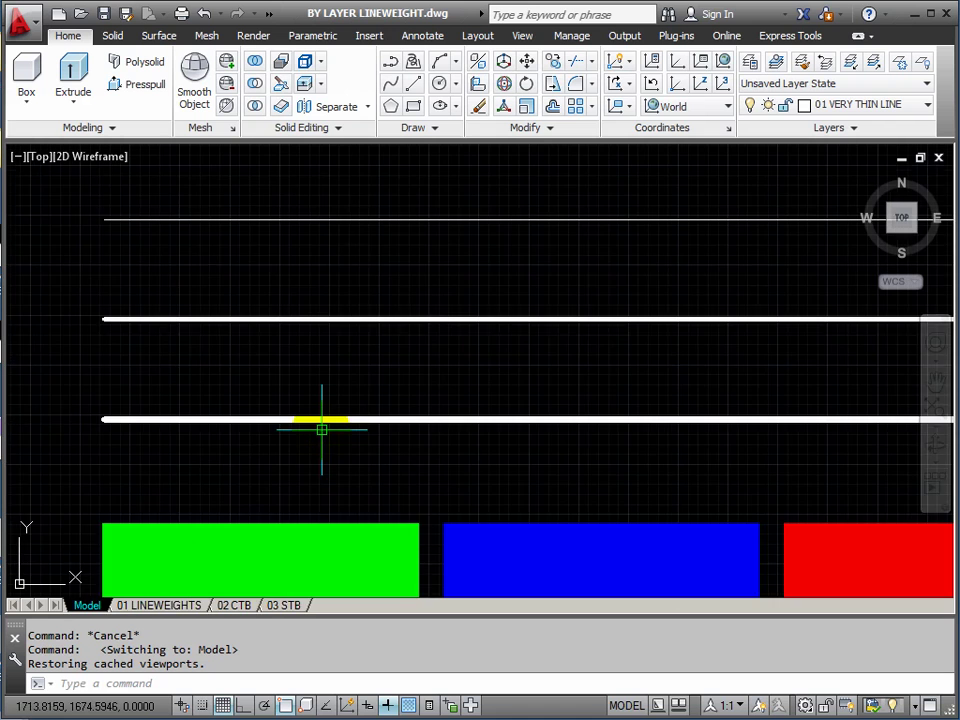
scroll(321, 422, "down", 2)
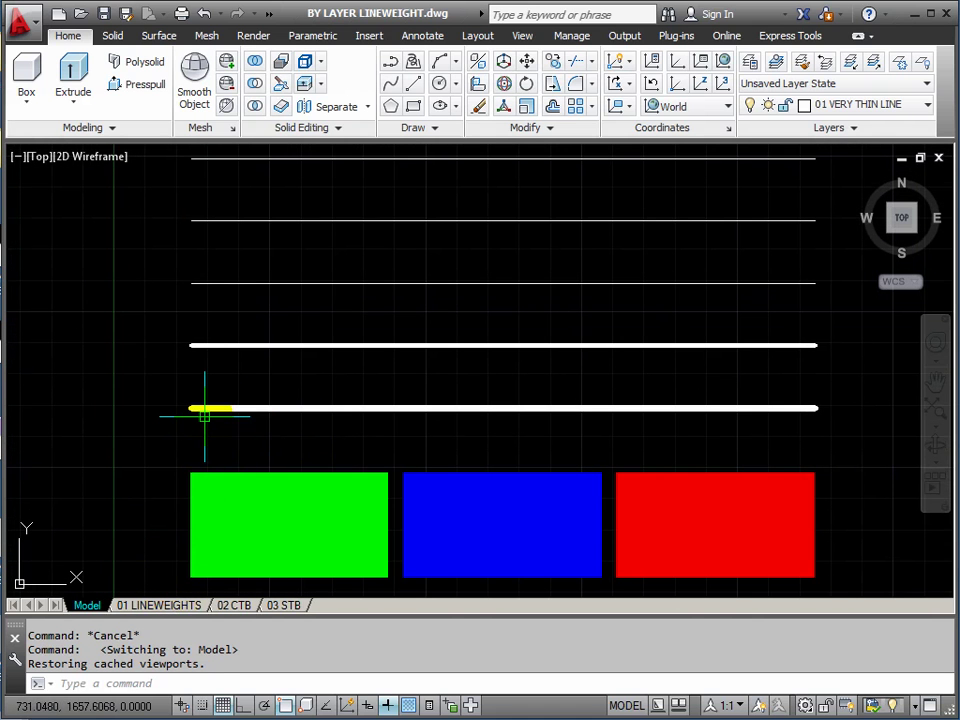
scroll(205, 412, "up", 2)
scroll(206, 408, "down", 4)
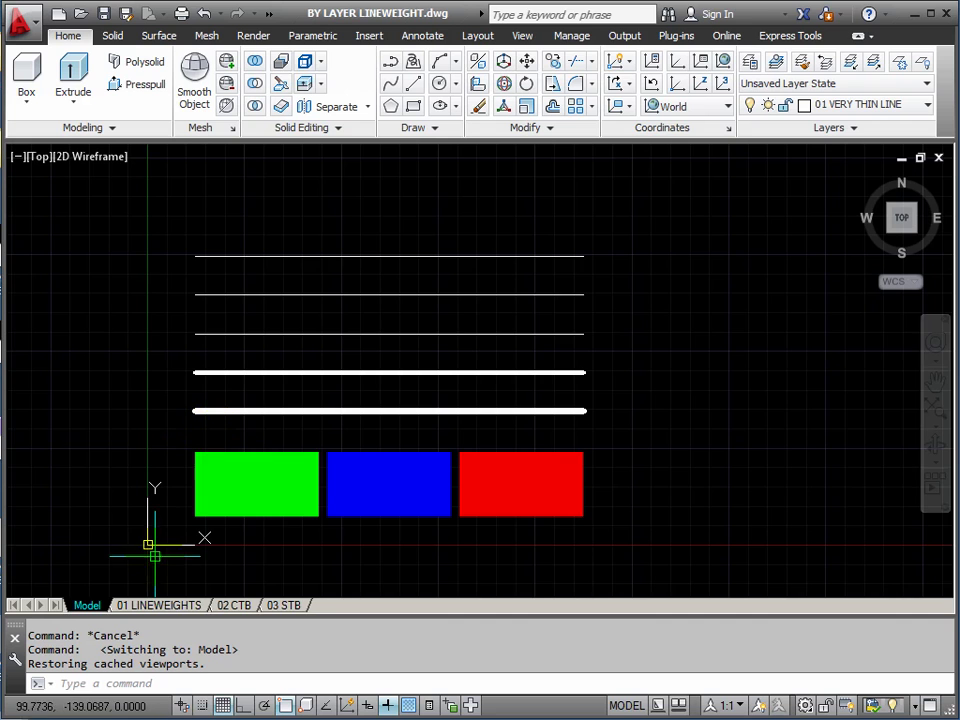
scroll(266, 474, "up", 4)
scroll(282, 488, "down", 2)
middle_click_drag(315, 435, 312, 481)
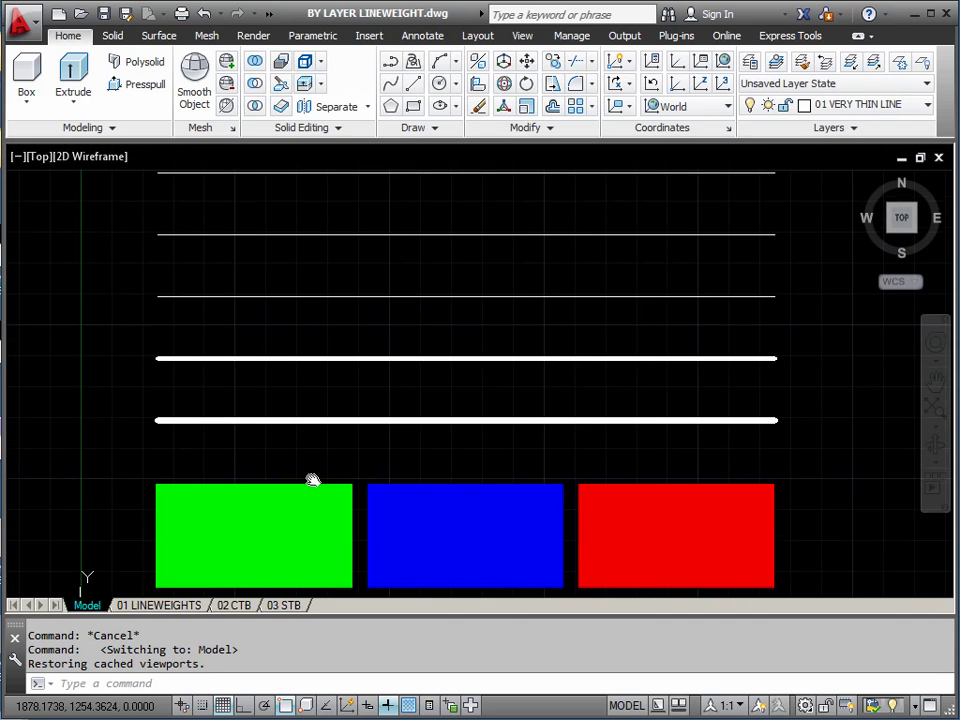
- Check whether the displayed thickness of the model space lines varies between farther and closer zoom levels
scroll(340, 427, "down", 2)
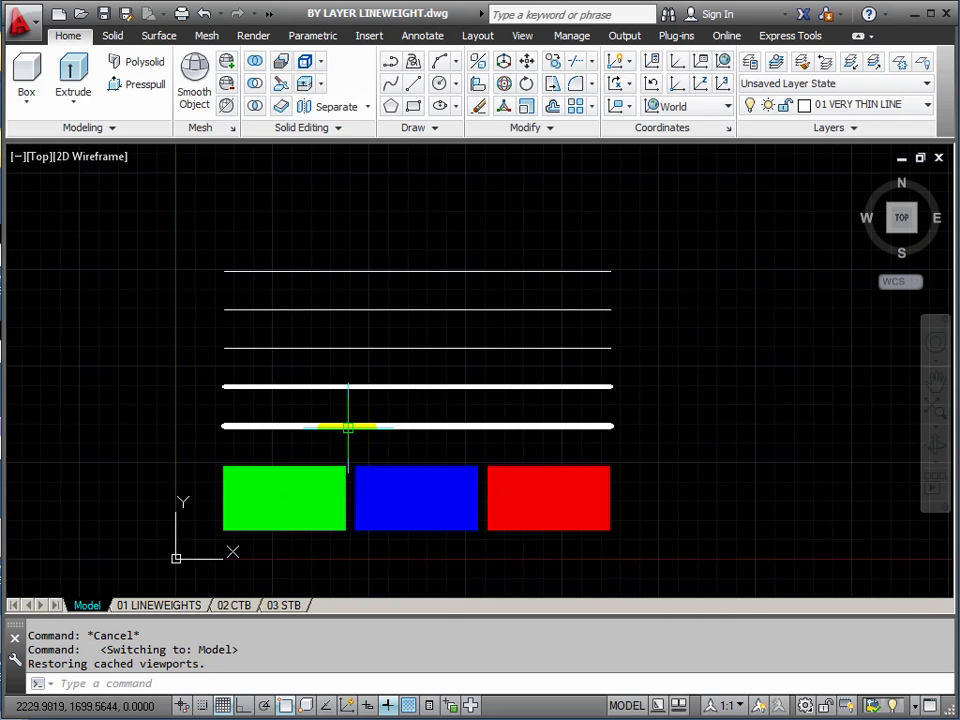
scroll(348, 427, "up", 2)
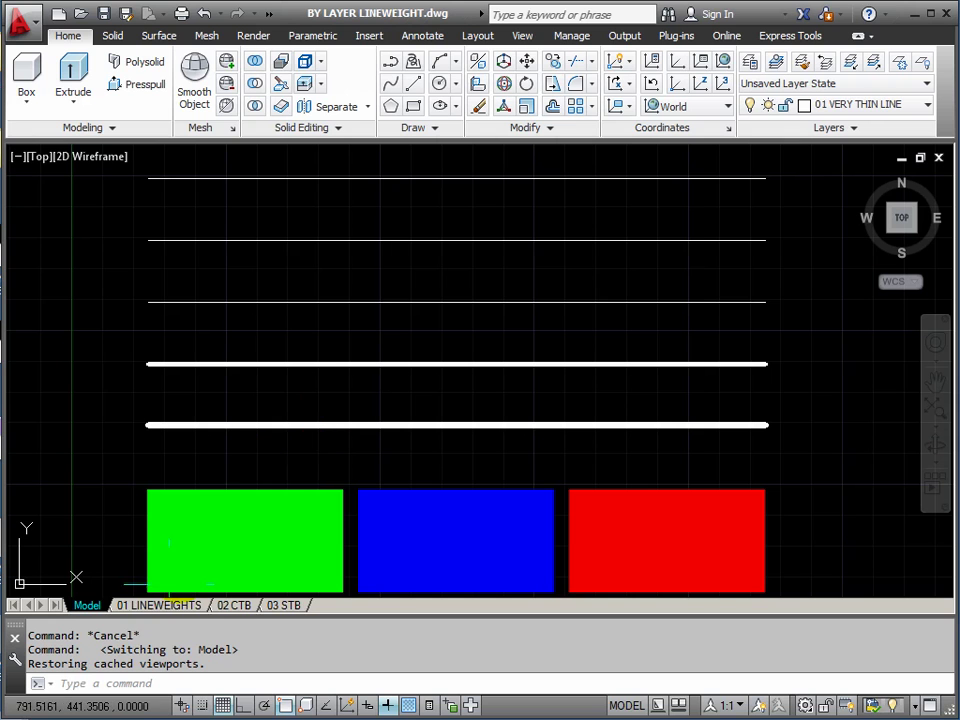
middle_click_drag(273, 474, 296, 456)
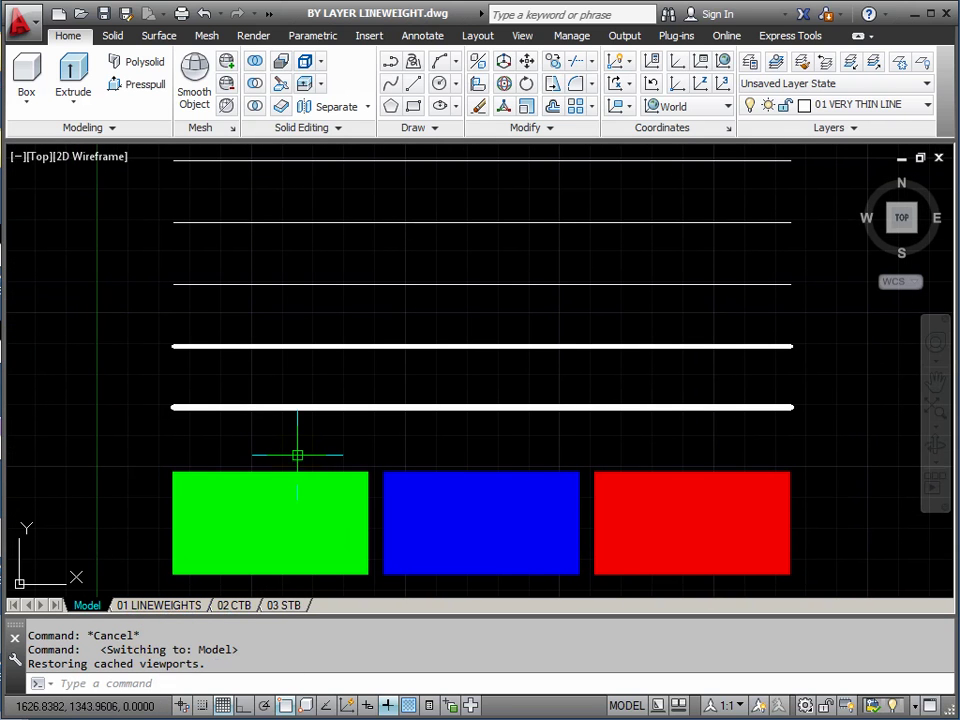
mouse_move(268, 161)
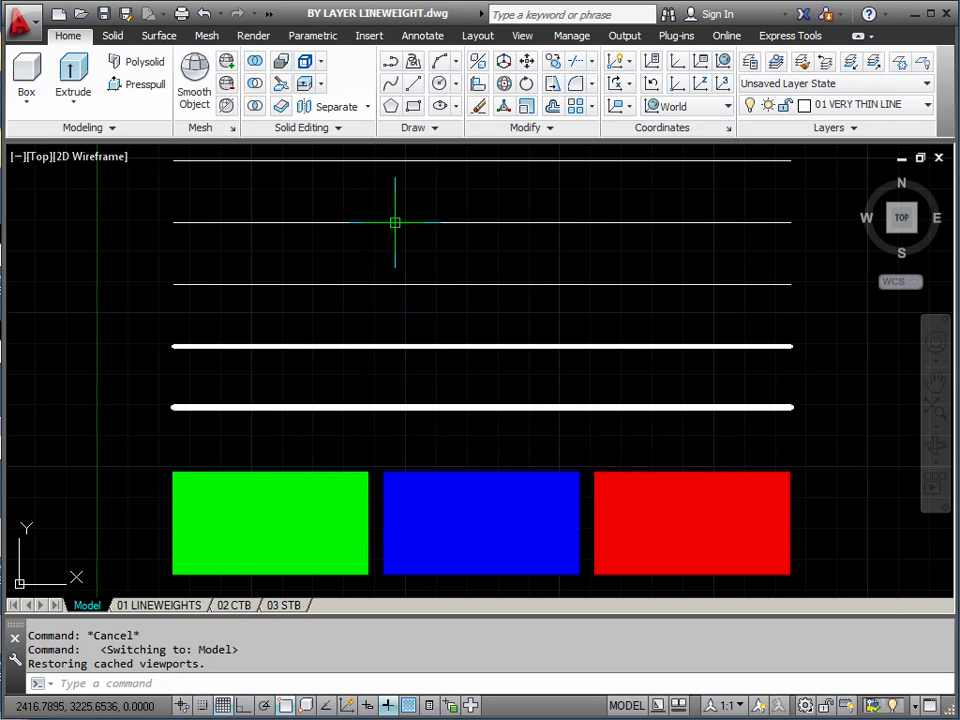
- Switch to the 01 LINEWEIGHTS layout and examine the line thicknesses across the whole sheet
left_click(186, 610)
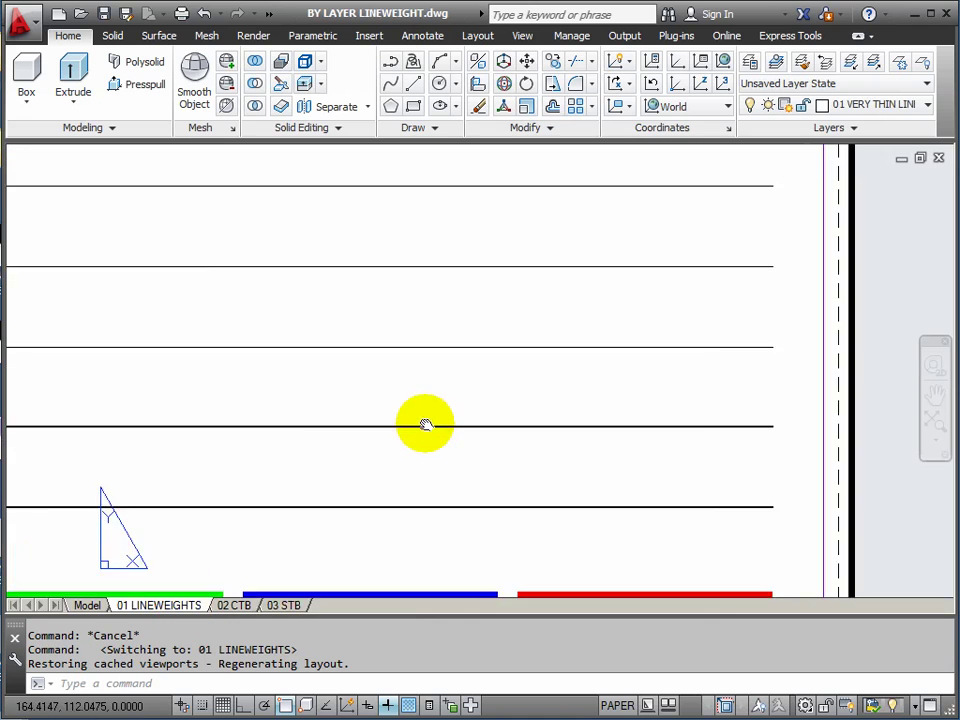
scroll(409, 417, "down", 3)
scroll(340, 411, "up", 2)
middle_click_drag(339, 411, 356, 336)
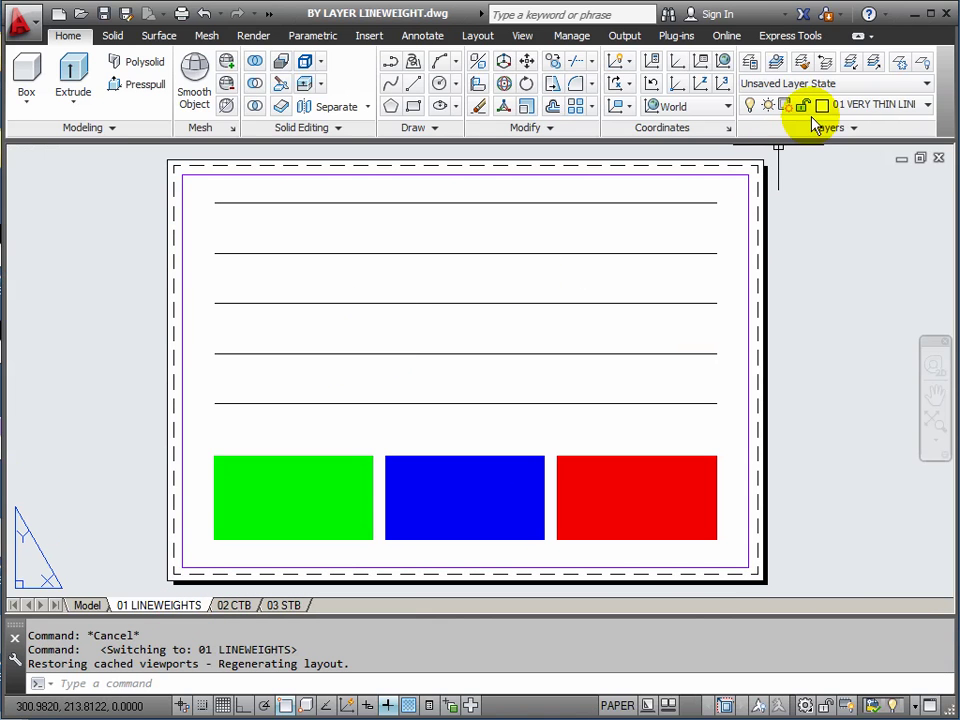
mouse_move(178, 439)
middle_mouse_down()
mouse_move(199, 428)
mouse_move(193, 435)
middle_mouse_up()
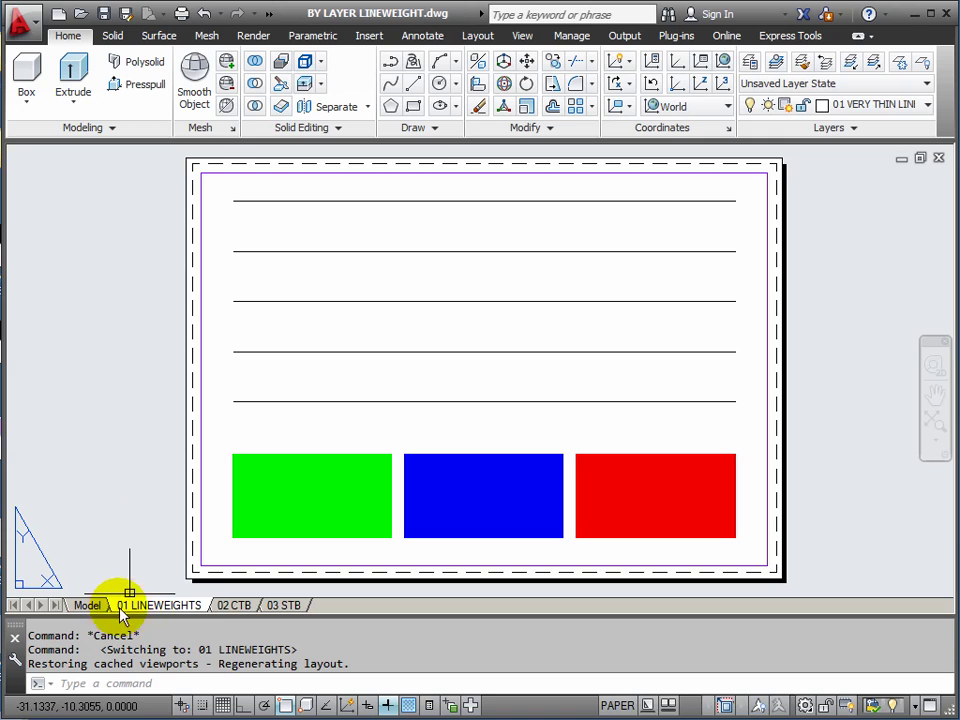
mouse_move(95, 612)
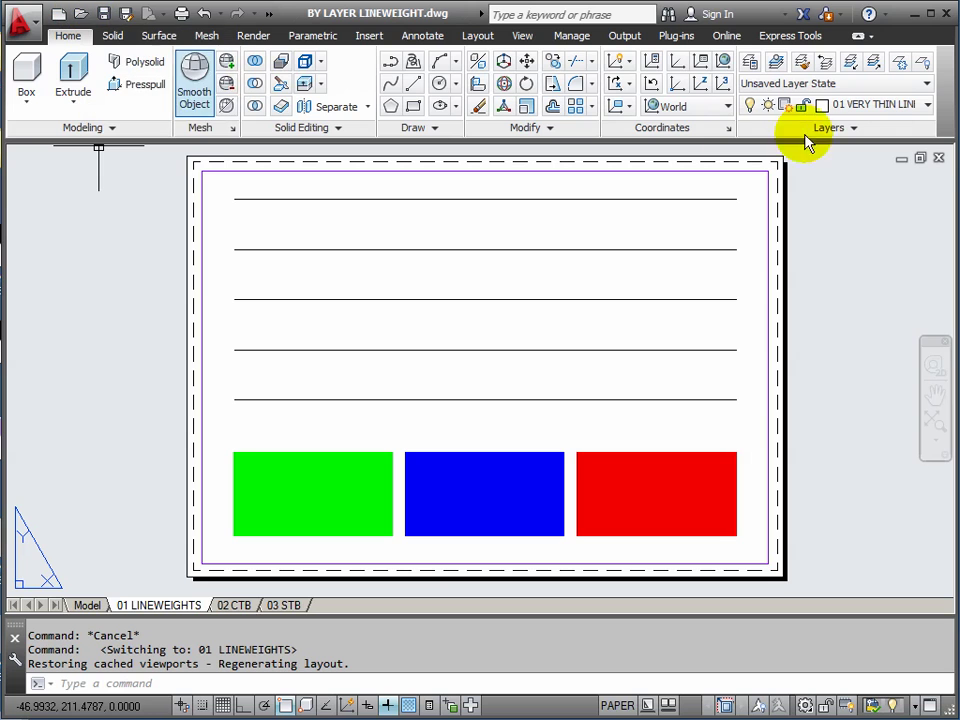
- Close the BY LAYER LINEWEIGHT drawing without saving changes and open the recent drawing BY CTB.dwg
left_click(938, 158)
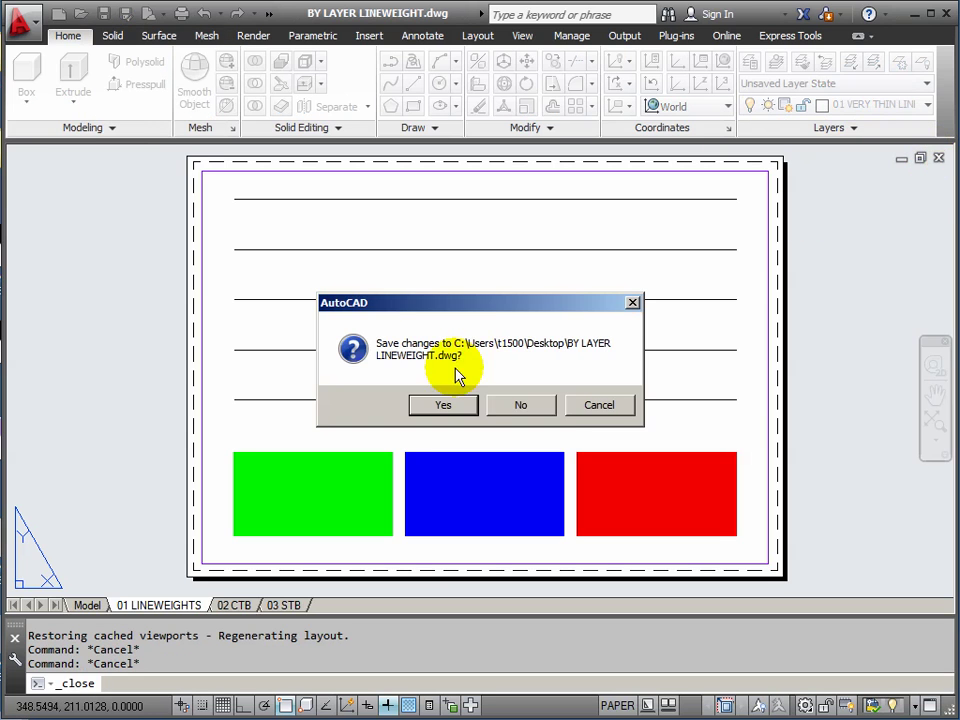
left_click(534, 404)
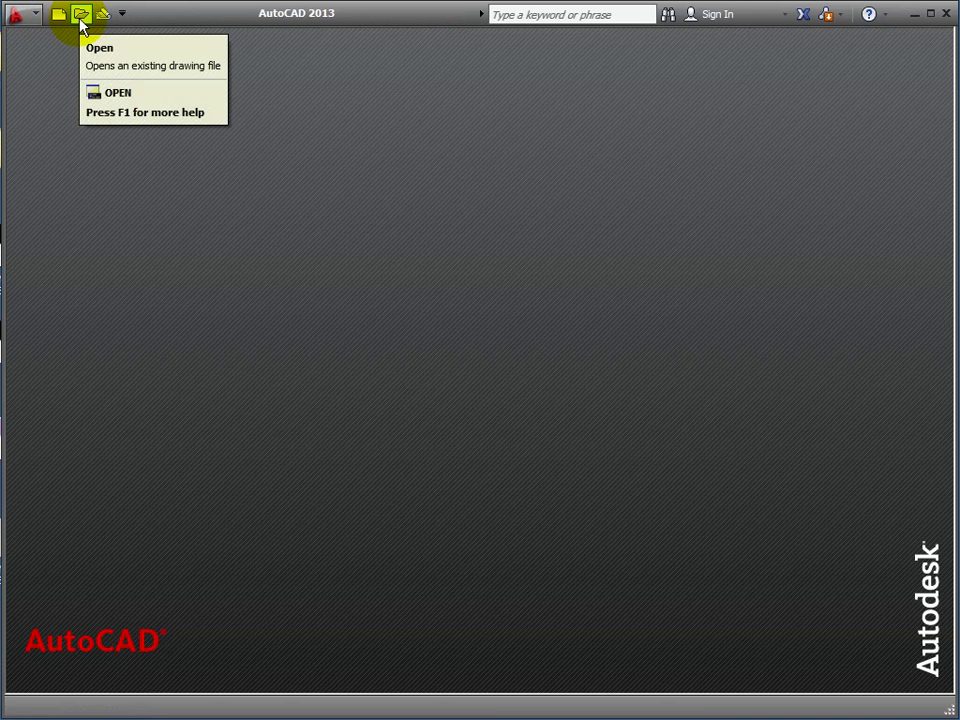
left_click(32, 20)
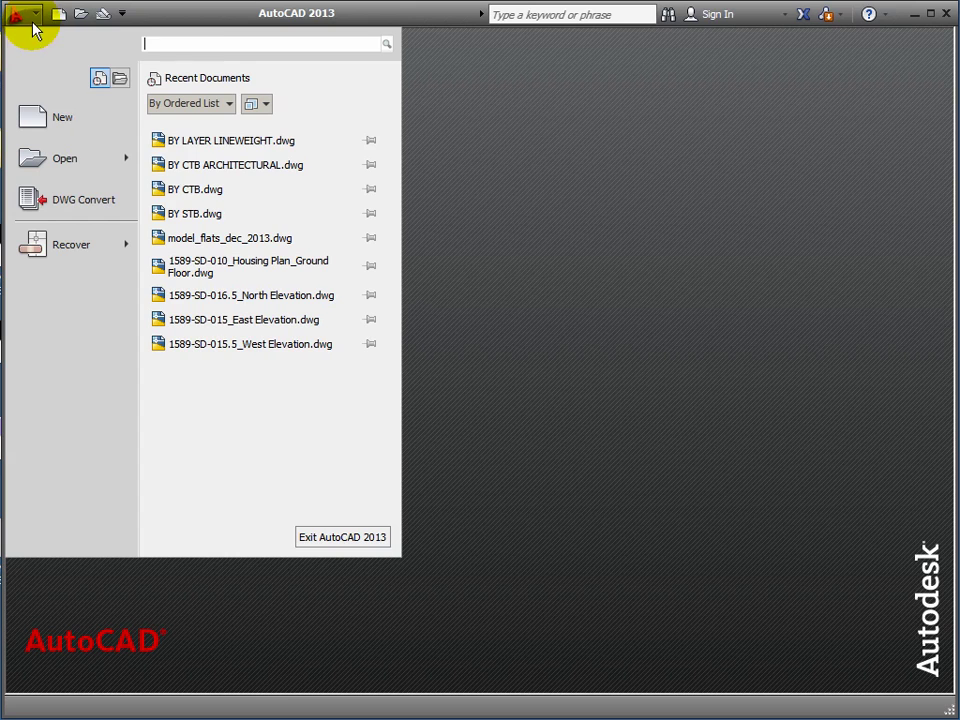
left_click(197, 191)
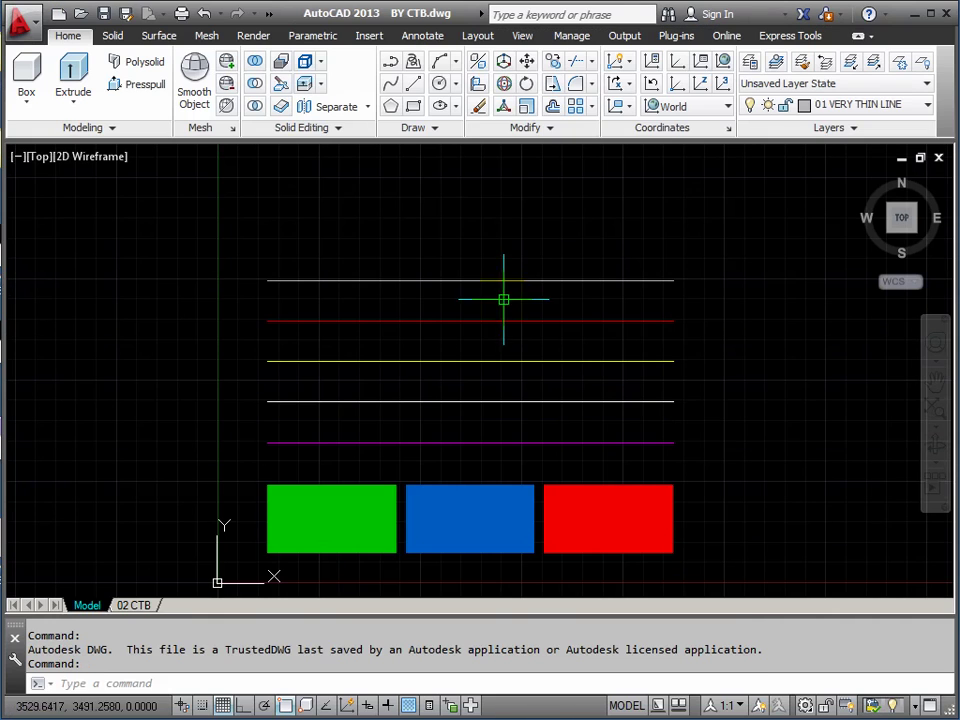
middle_click_drag(735, 422, 735, 386)
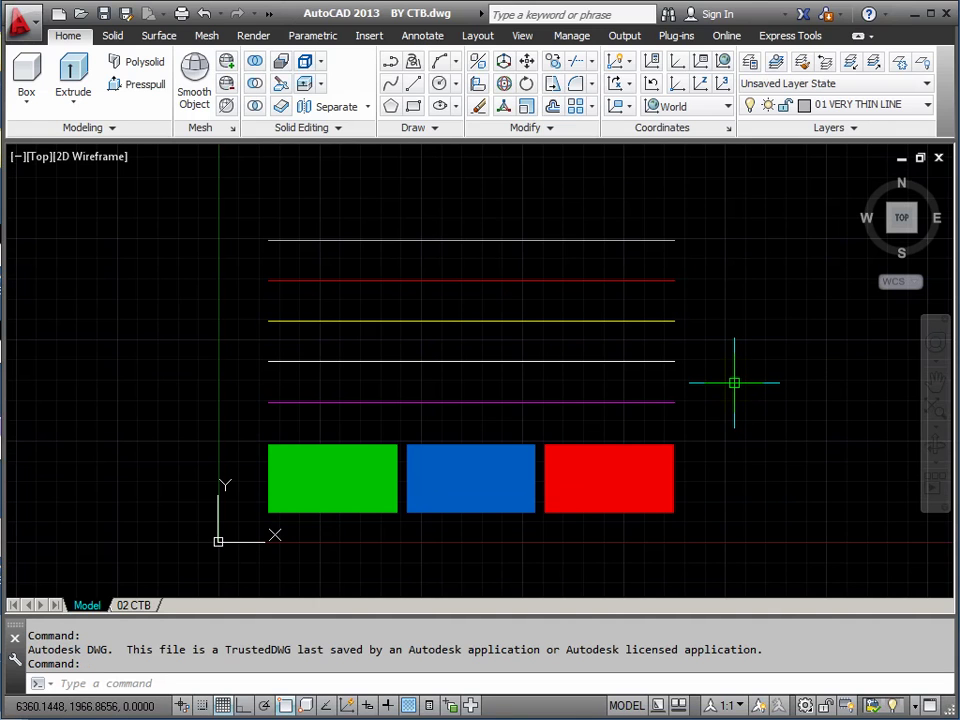
- Review the coloured lines and their layers' colours and lineweights in the Layer Properties Manager, then close it
mouse_move(481, 362)
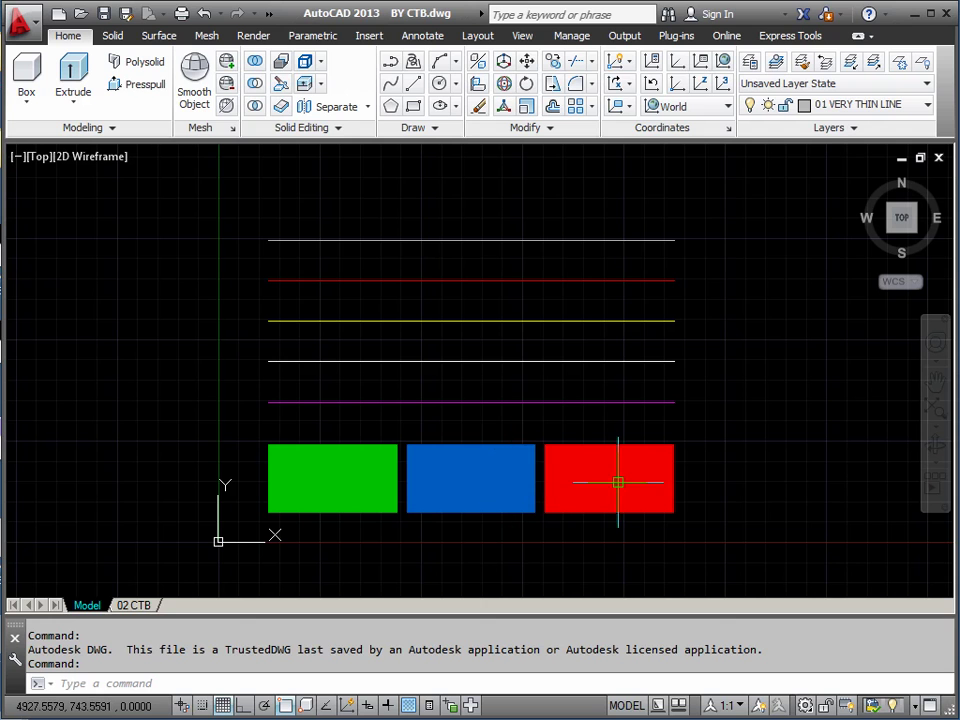
middle_click_drag(268, 412, 259, 405)
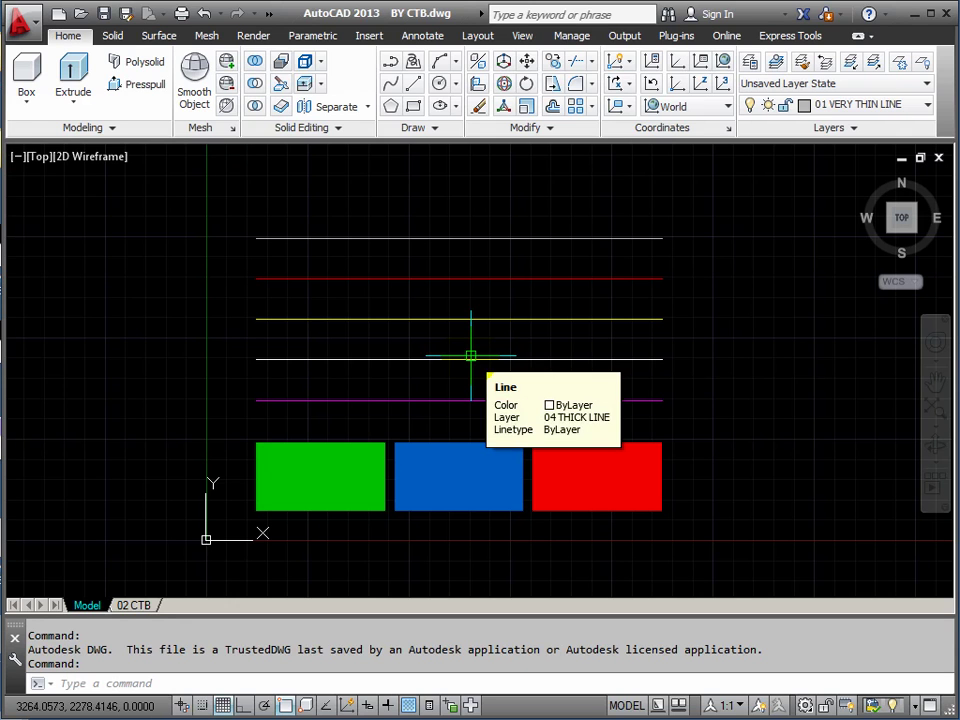
left_click(750, 62)
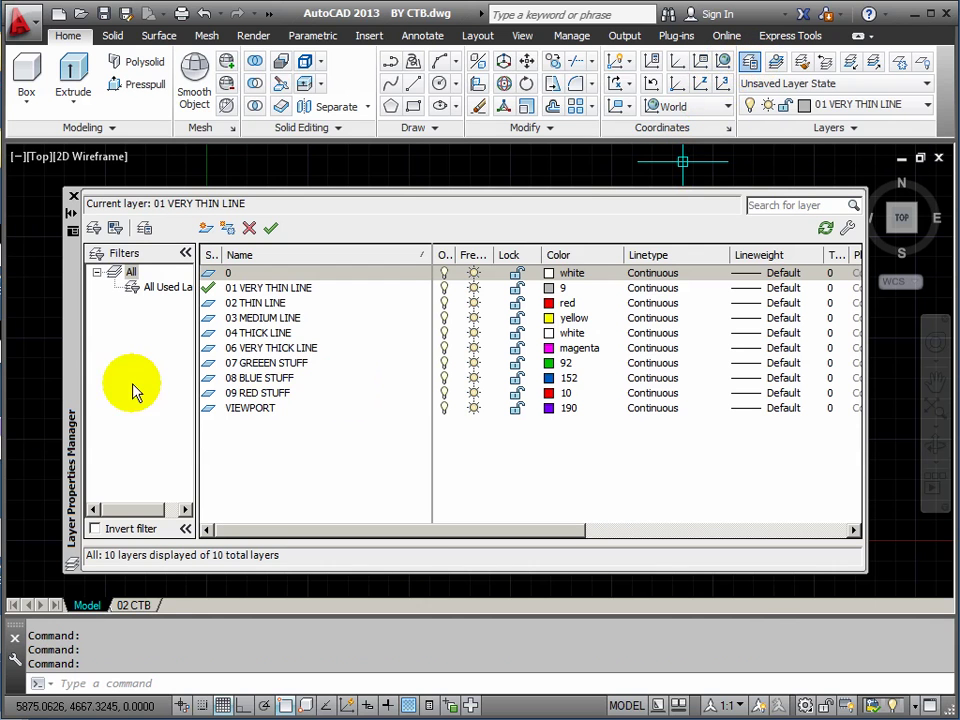
mouse_move(75, 364)
left_mouse_down()
mouse_move(64, 349)
mouse_move(41, 360)
mouse_move(61, 362)
left_mouse_up()
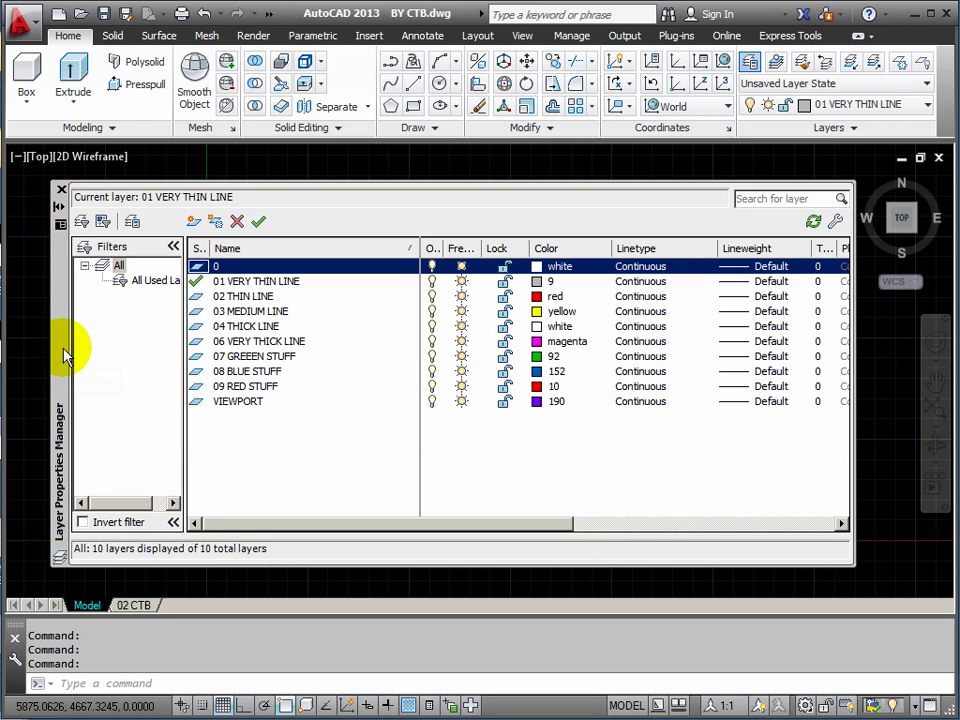
left_click_drag(60, 357, 44, 357)
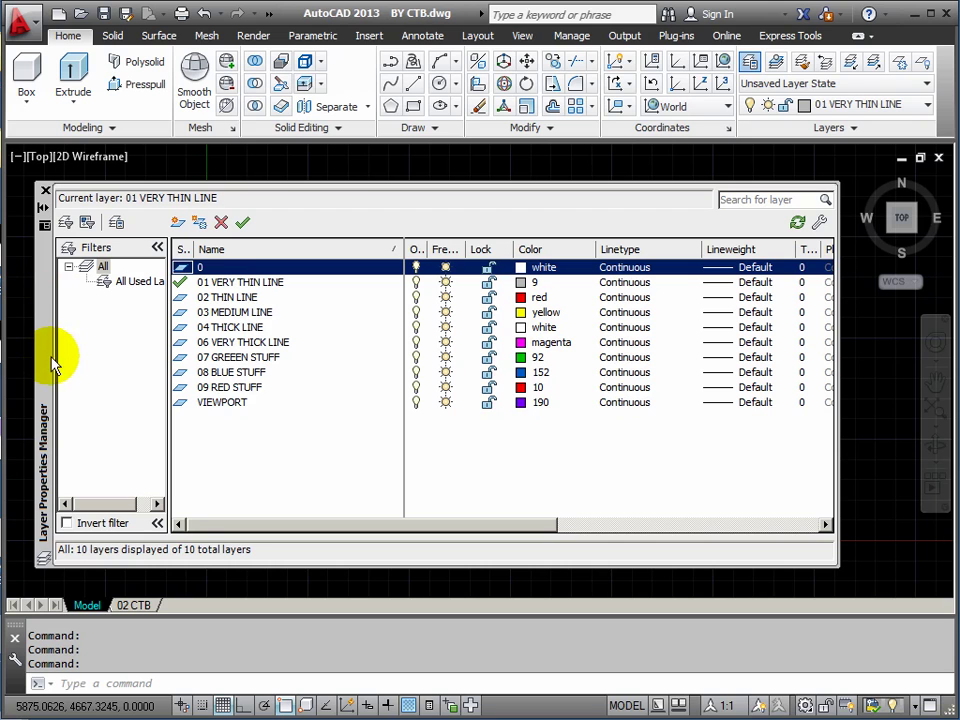
left_click(44, 193)
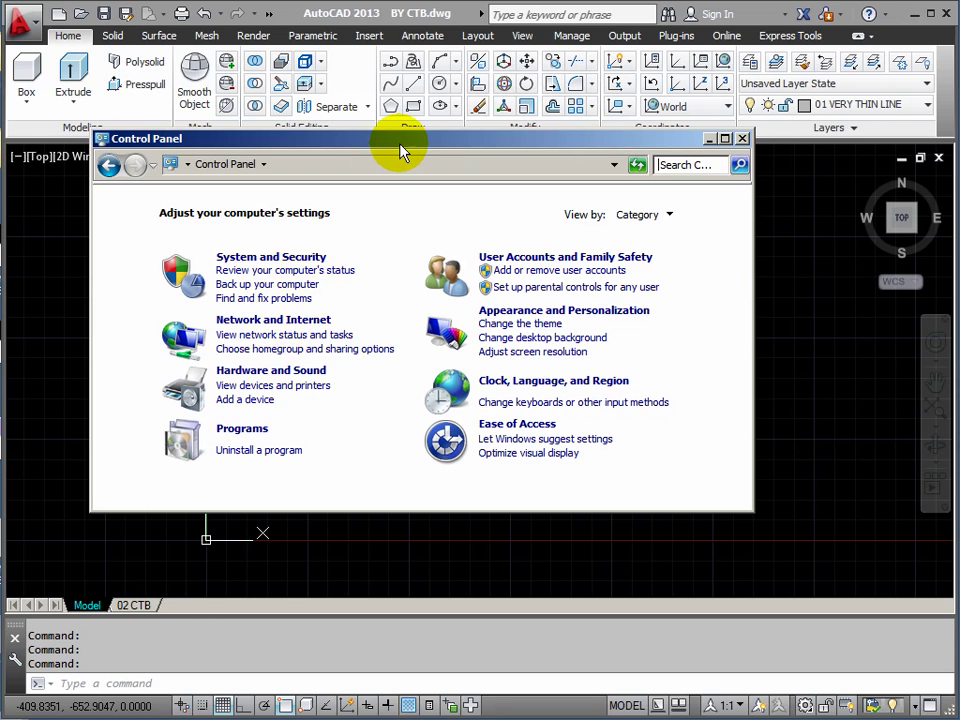
- In the Windows Control Panel, show the items as large icons and open the Autodesk Plot Style Manager folder
left_click_drag(407, 143, 444, 178)
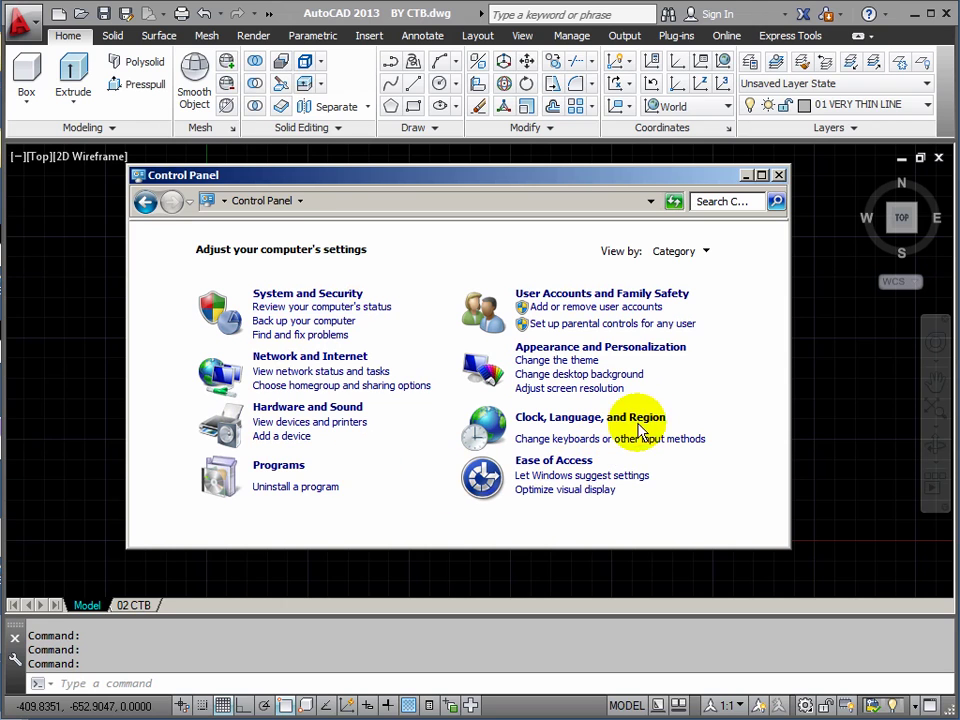
left_click(711, 254)
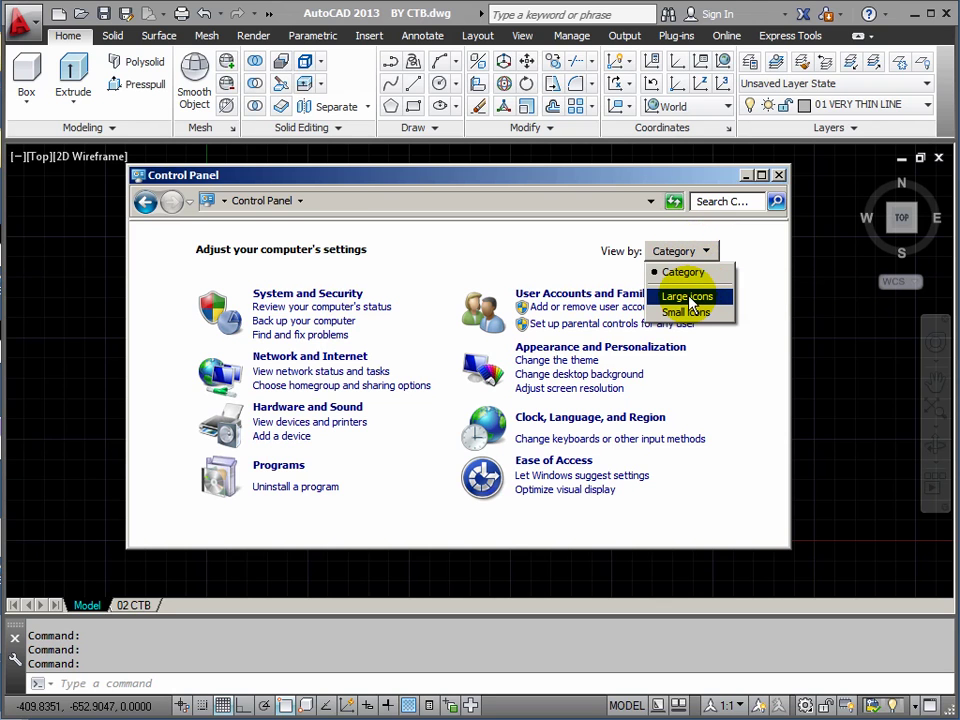
left_click(688, 297)
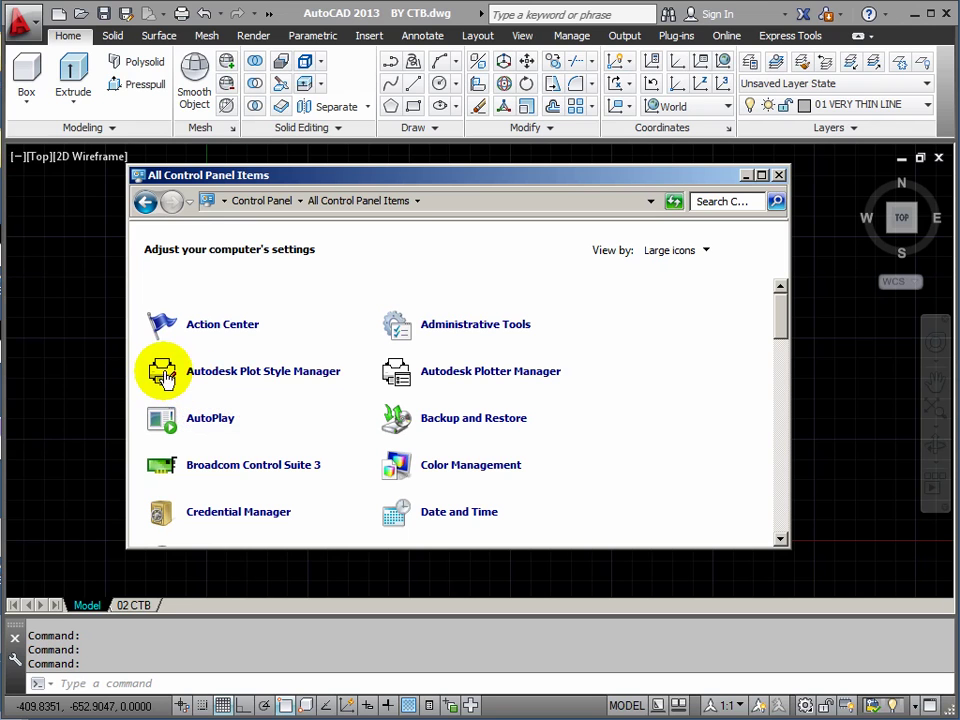
left_click(223, 376)
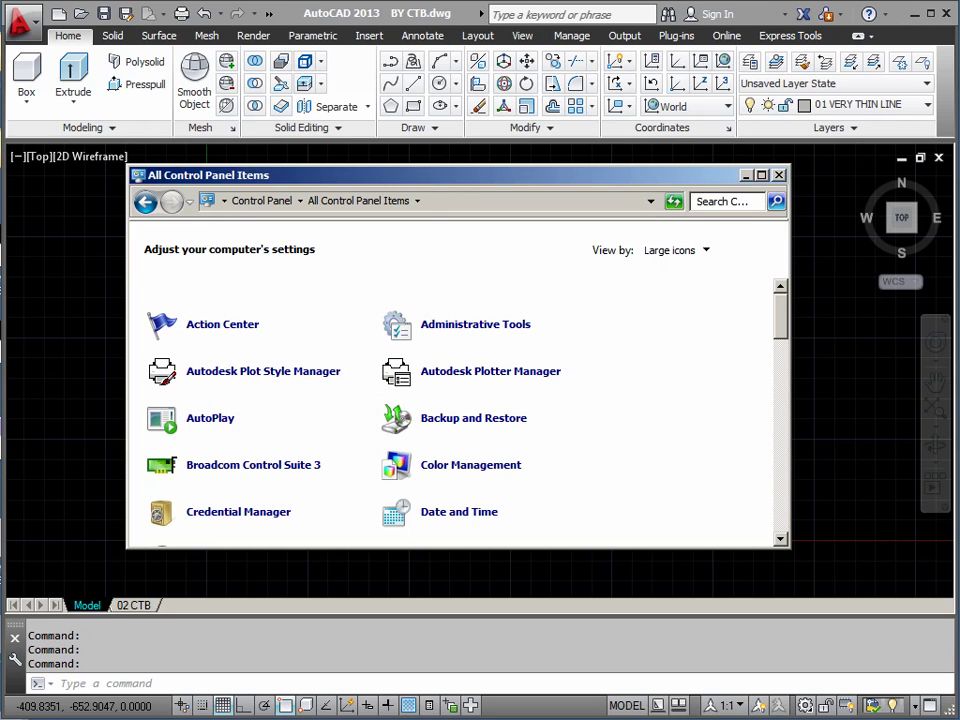
left_click_drag(956, 205, 571, 152)
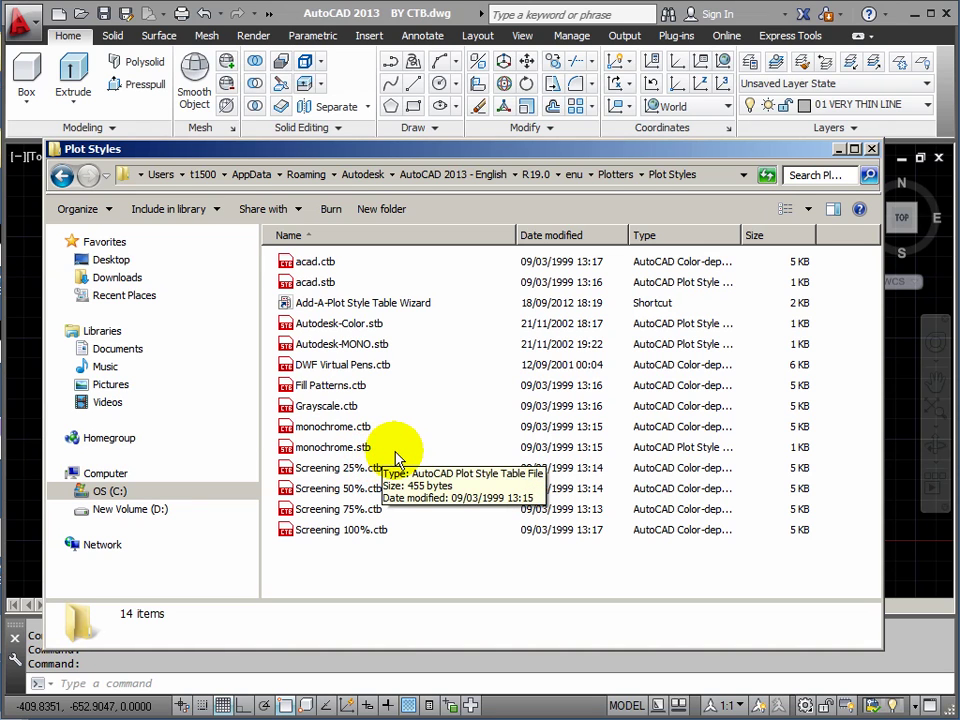
mouse_move(422, 157)
left_mouse_down()
mouse_move(426, 125)
mouse_move(432, 139)
left_mouse_up()
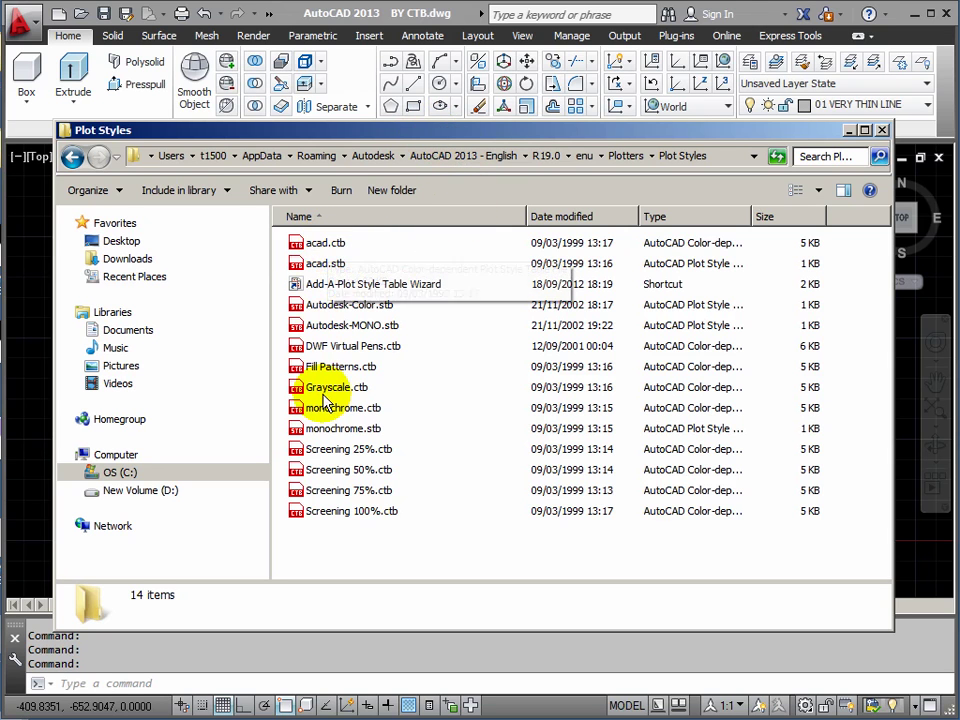
left_click_drag(405, 140, 408, 132)
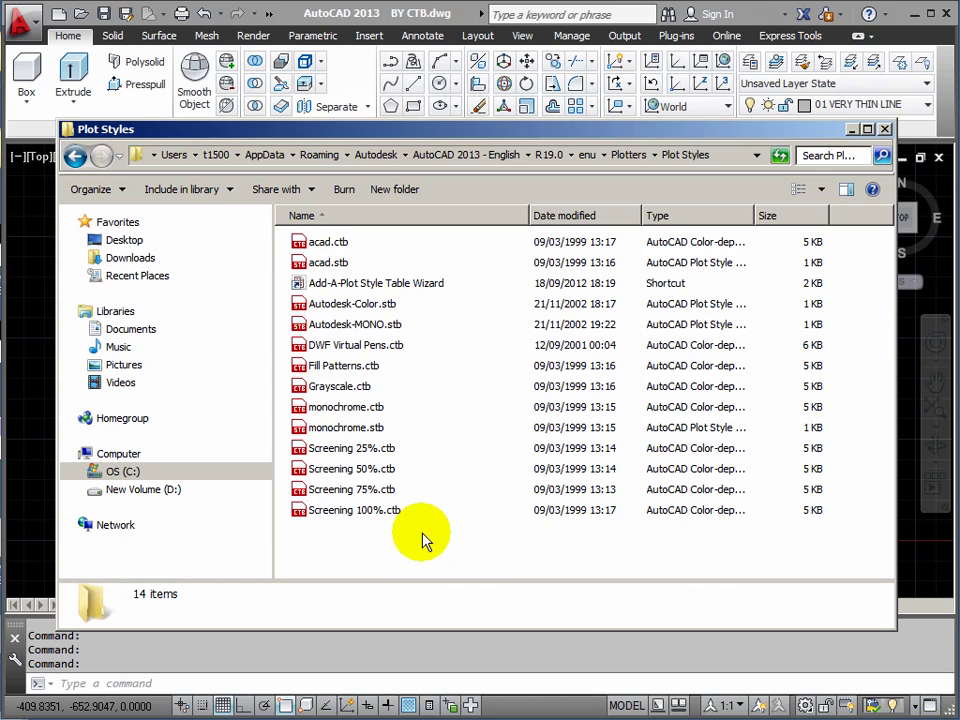
- Copy all files in the Plot Styles folder, then close the folder and the Control Panel
left_click_drag(450, 542, 300, 248)
right_click(322, 243)
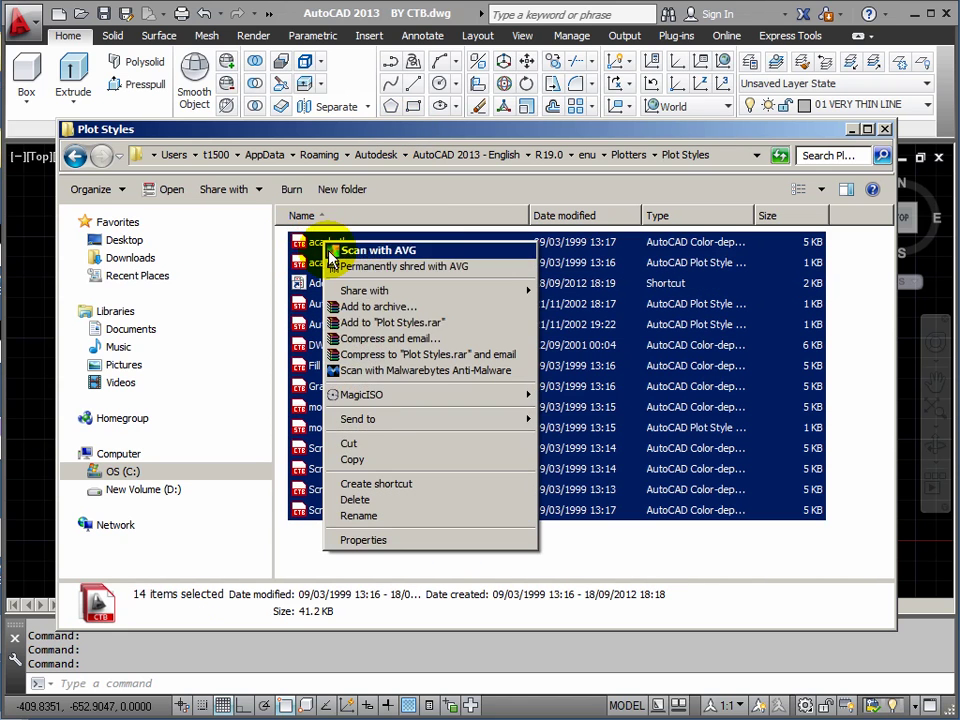
left_click(351, 460)
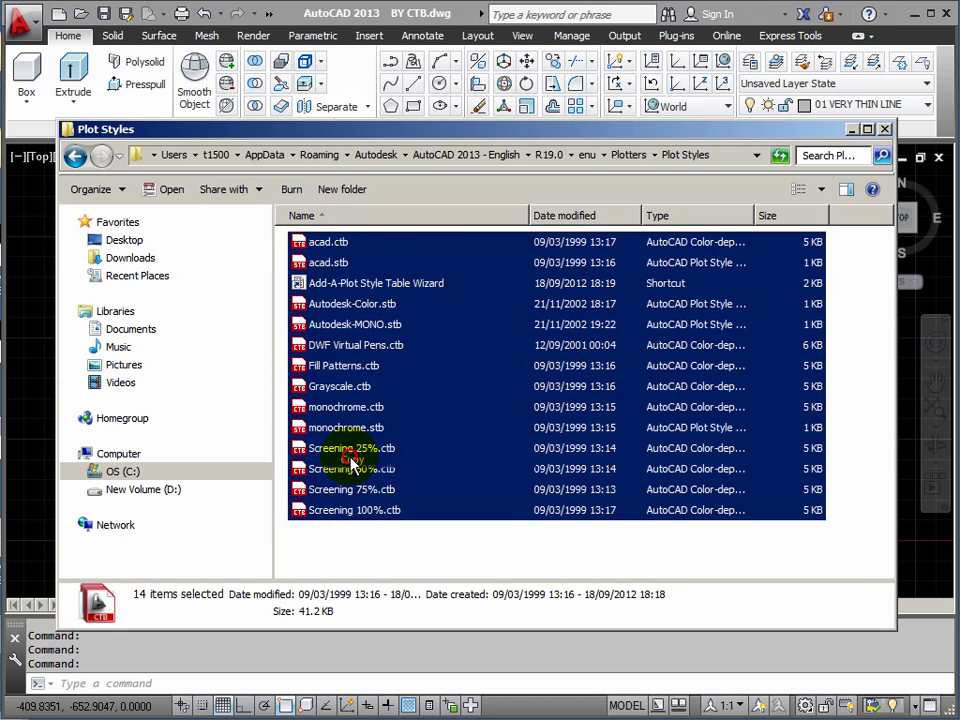
left_click(884, 130)
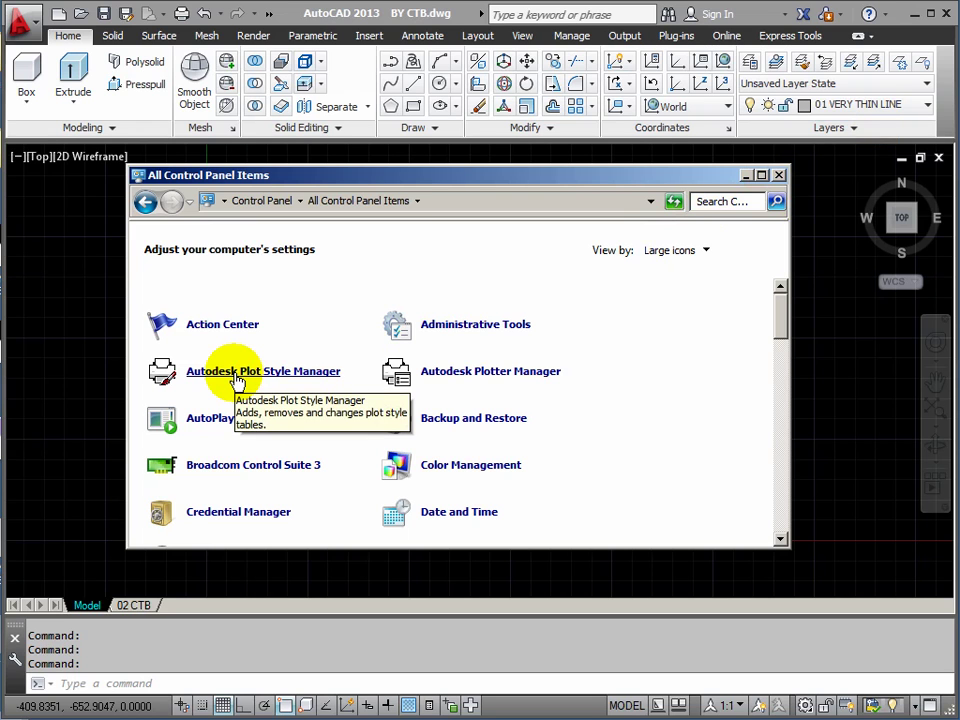
left_click(779, 177)
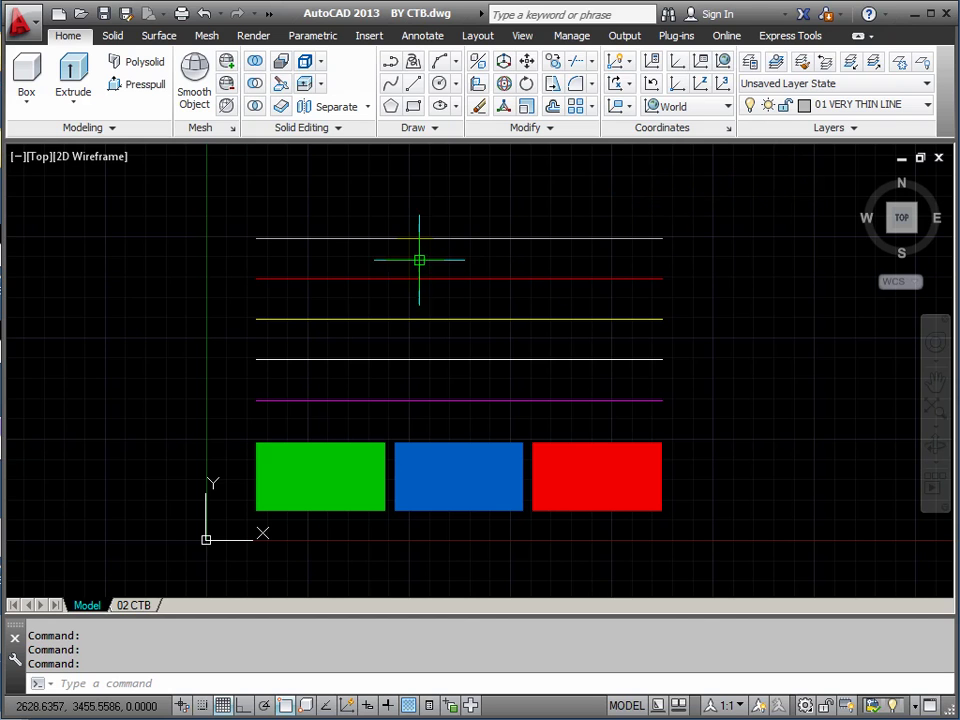
- Open the AutoCAD Options and look up the Plot Style Table Search Path under Printer Support File Path
mouse_move(342, 283)
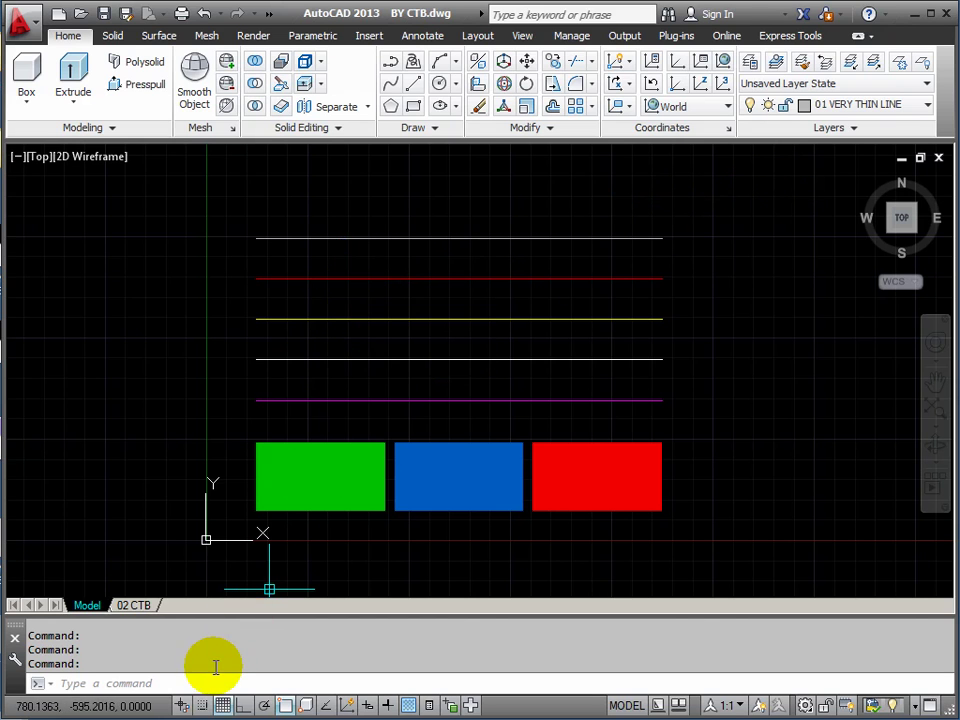
type("o")
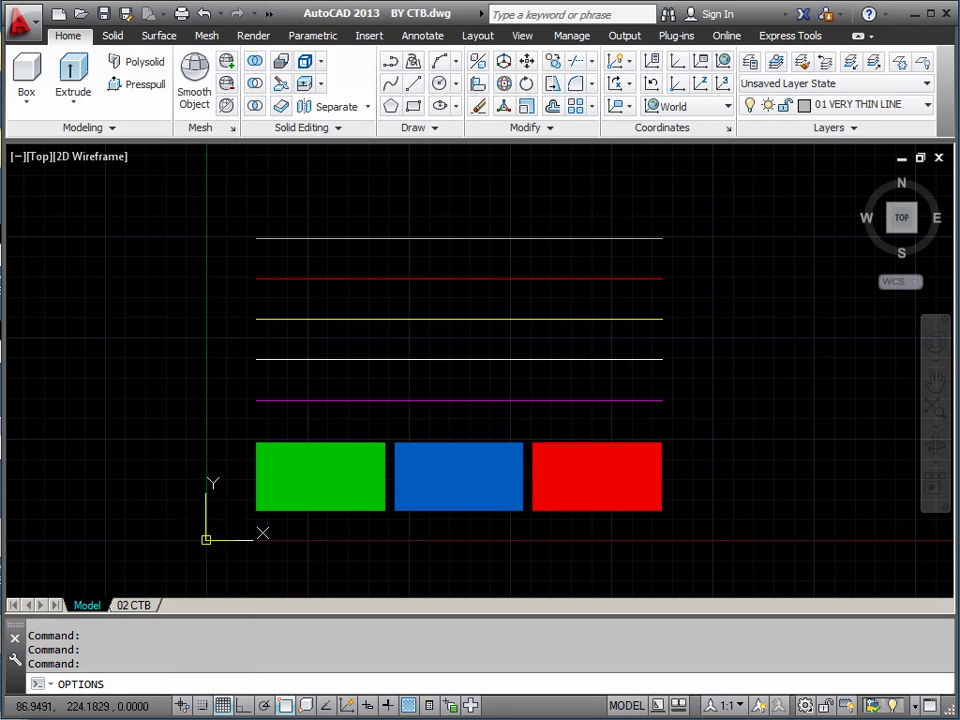
key("Return")
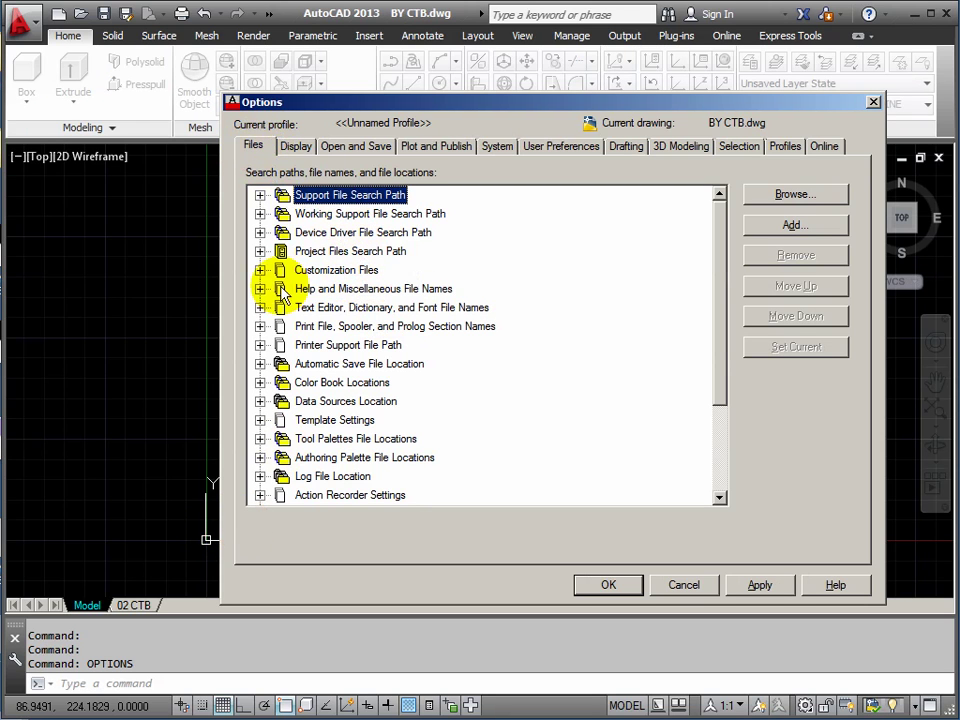
left_click(260, 345)
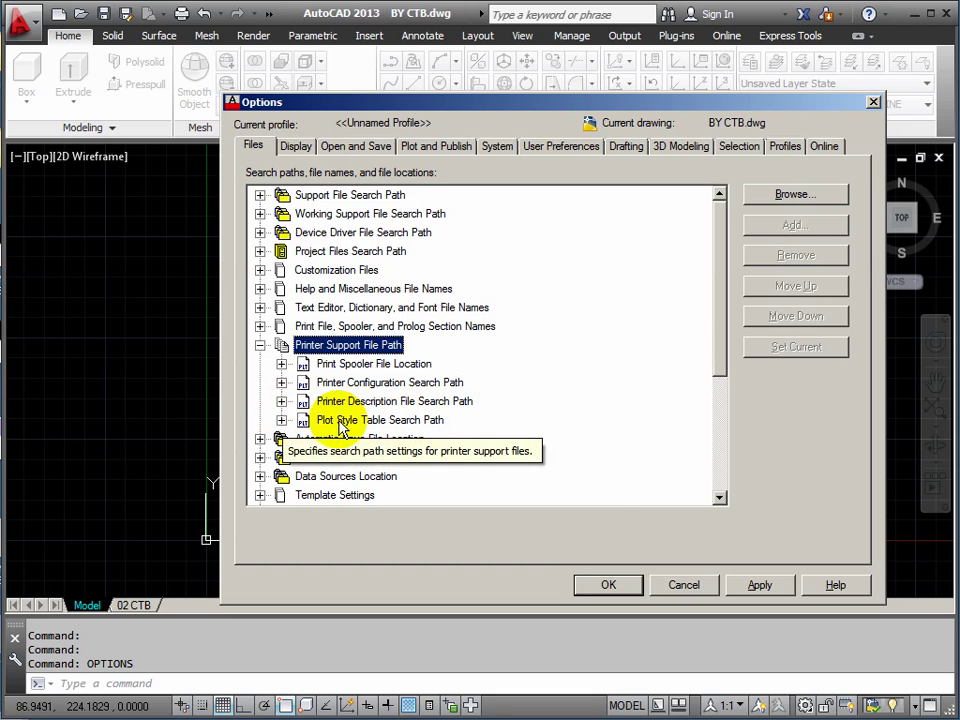
left_click(281, 420)
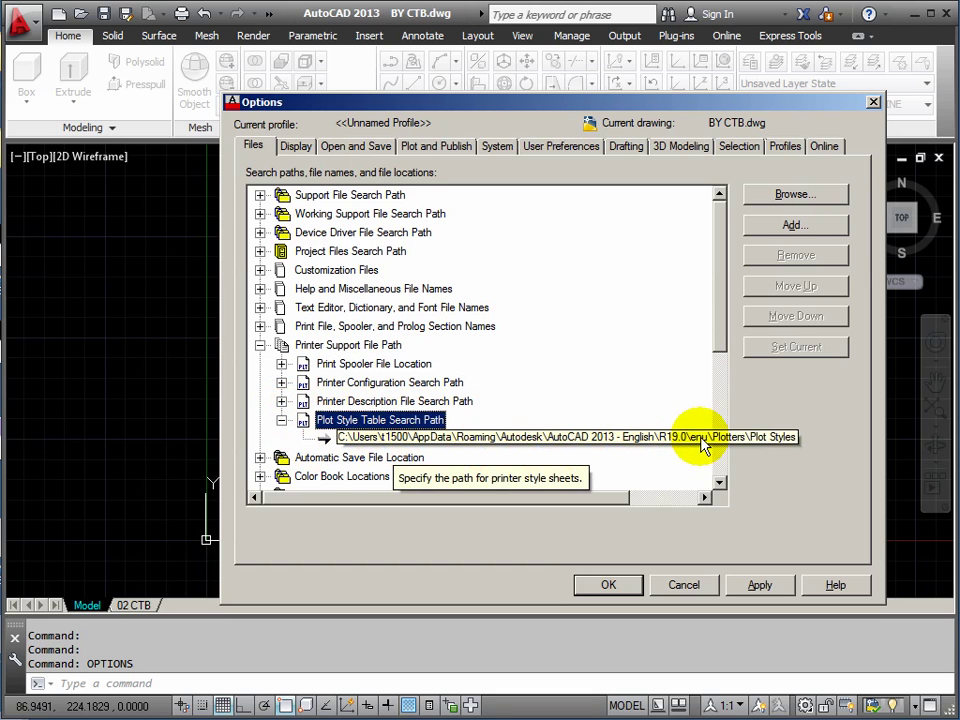
- Change the Plot Style Table Search Path to the CTB'S folder on drive D:, then apply and close the Options
left_click(450, 440)
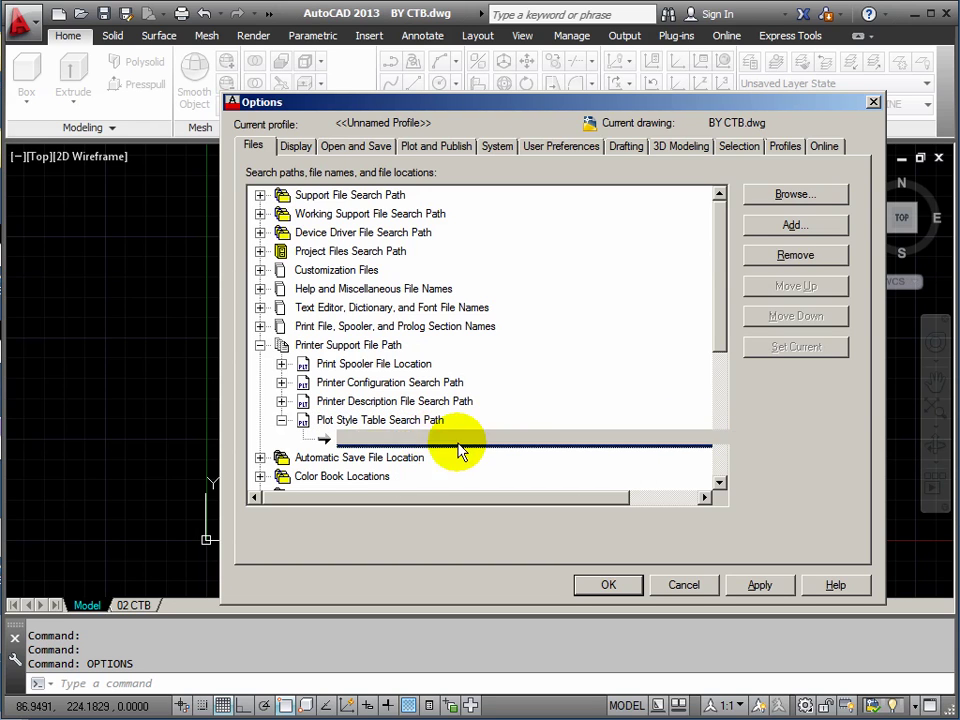
left_click(793, 196)
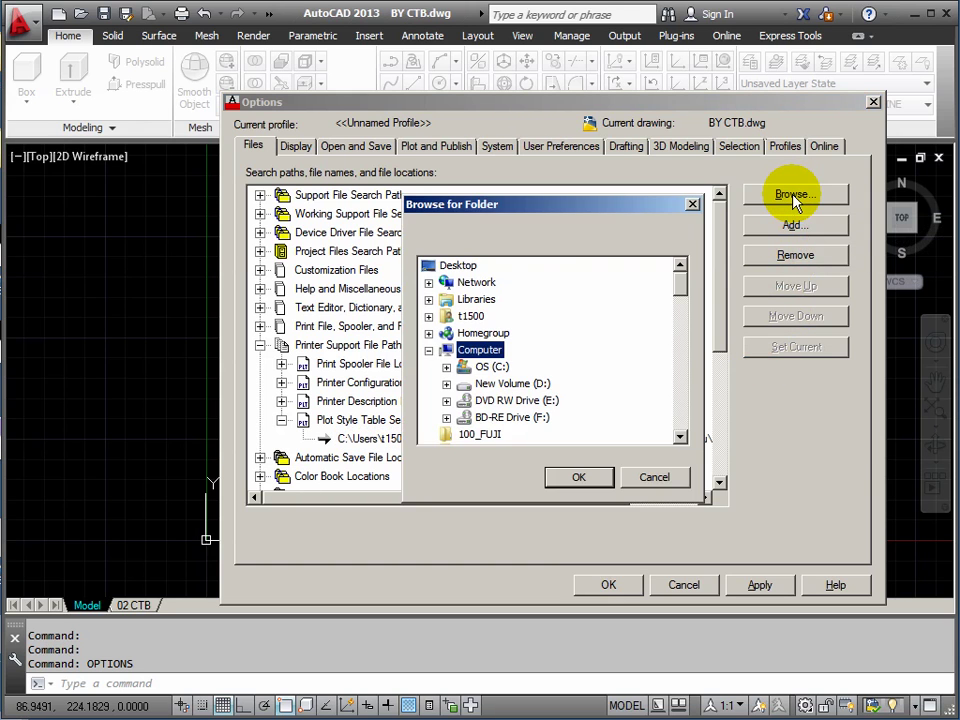
left_click_drag(560, 206, 525, 201)
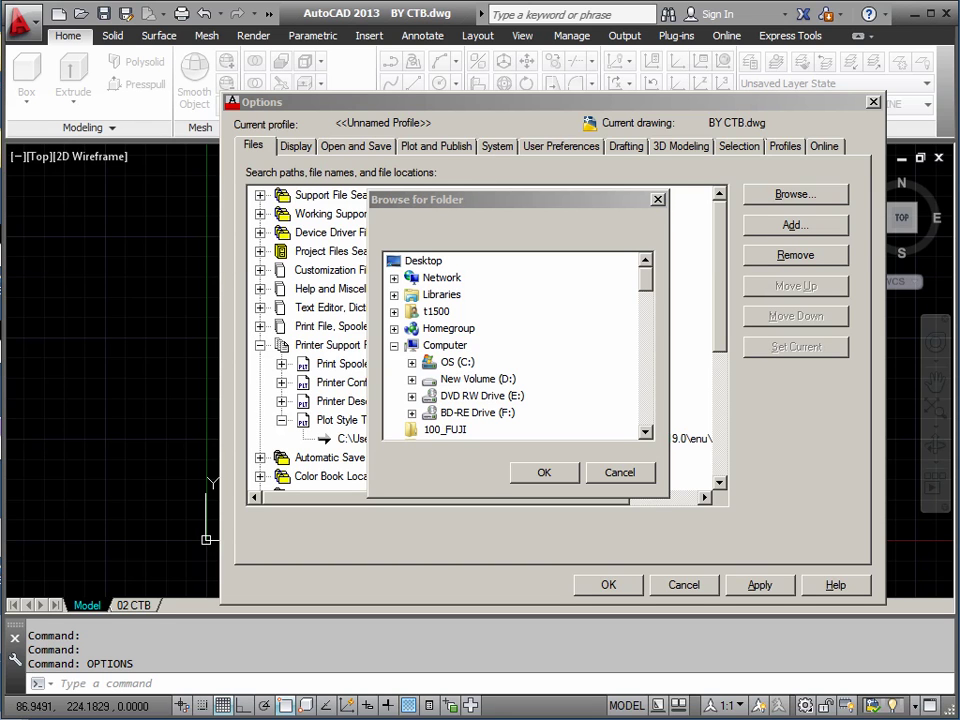
double_click(450, 380)
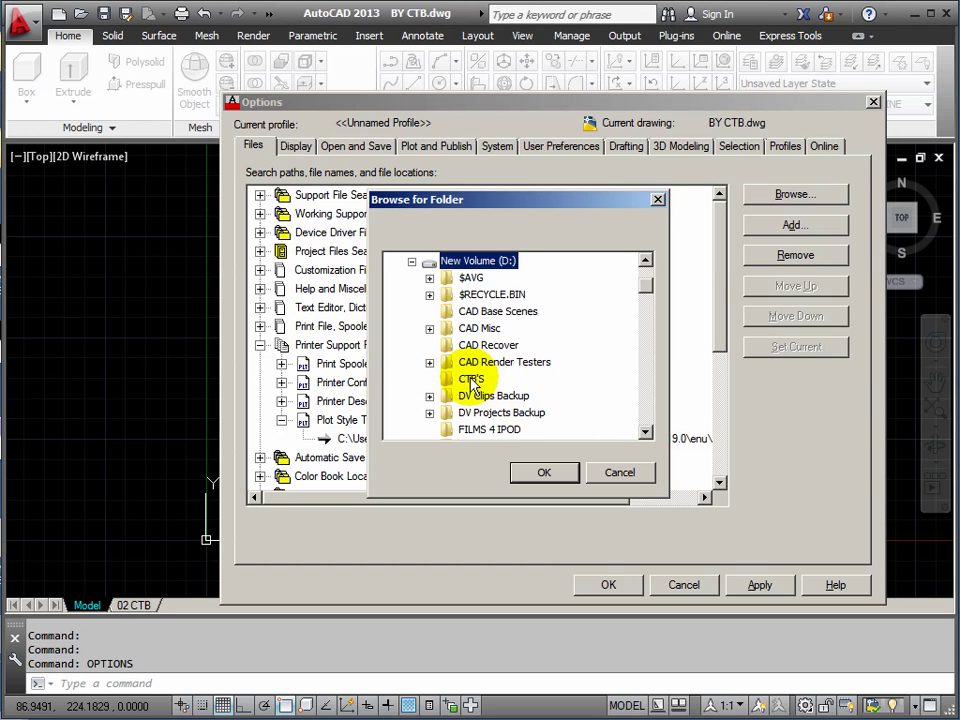
left_click(472, 380)
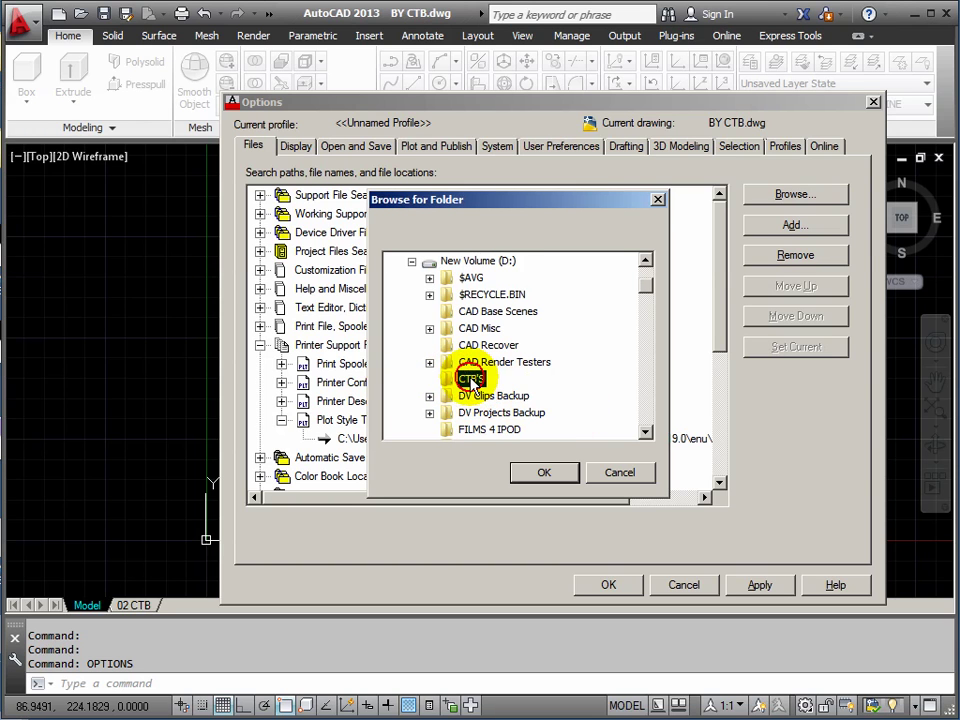
left_click(545, 473)
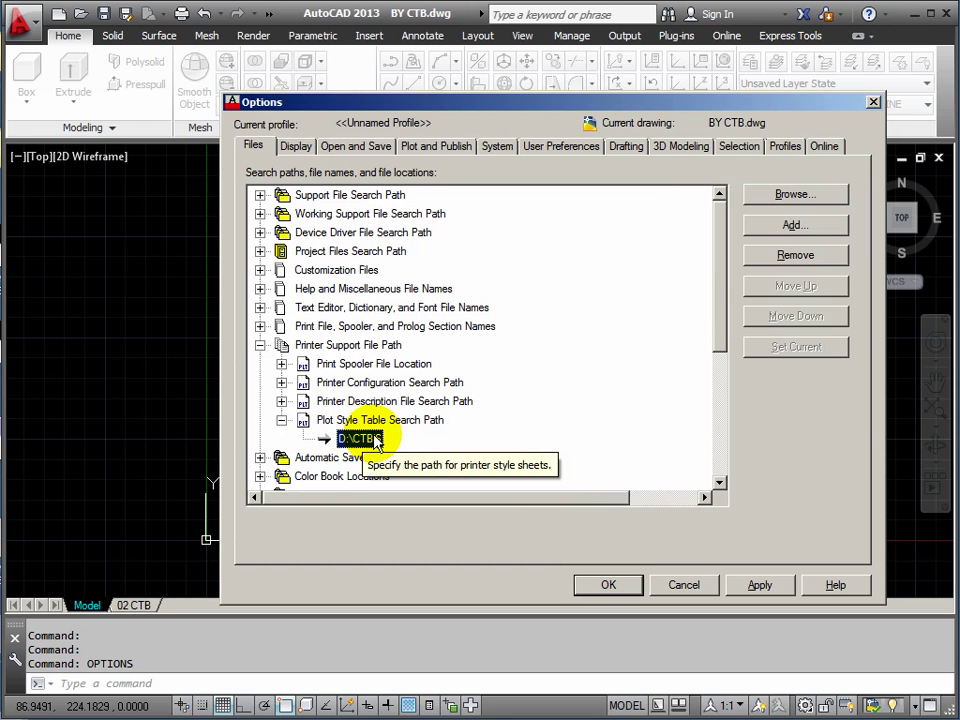
left_click(762, 586)
left_click(610, 584)
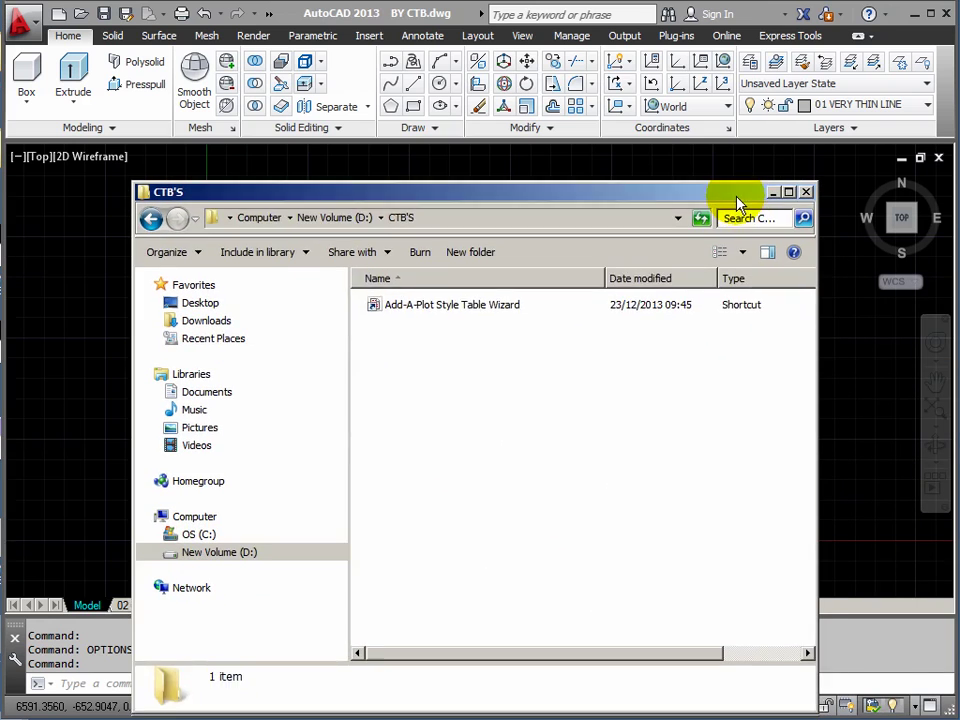
- Paste the copied plot style files into the D:\CTB'S folder, replacing the existing Add-A-Plot Style Table Wizard shortcut
left_click_drag(739, 204, 686, 161)
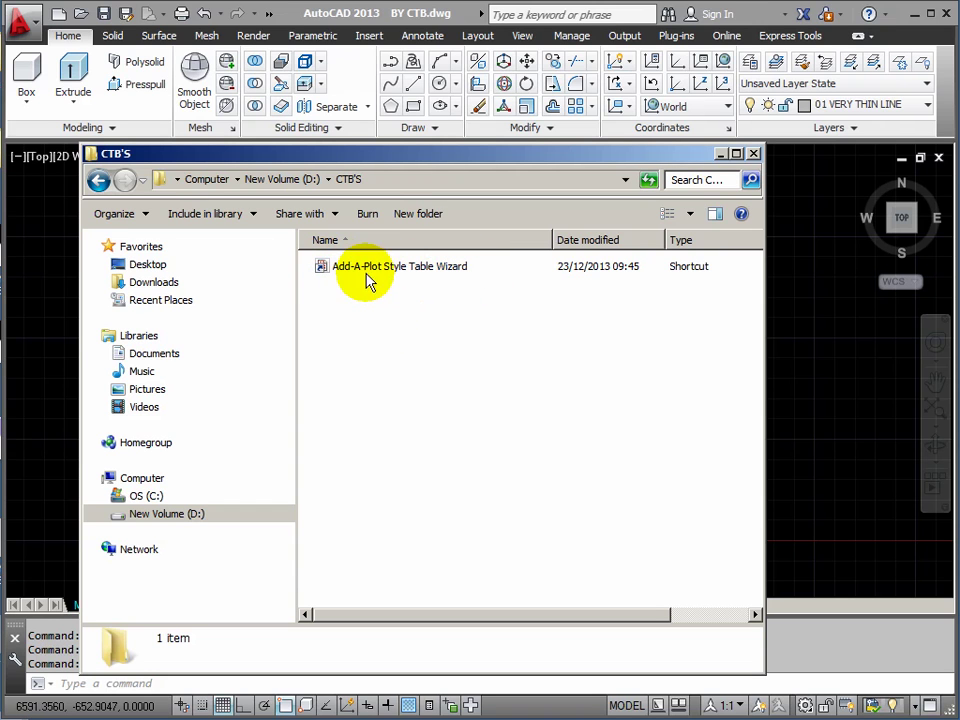
right_click(339, 352)
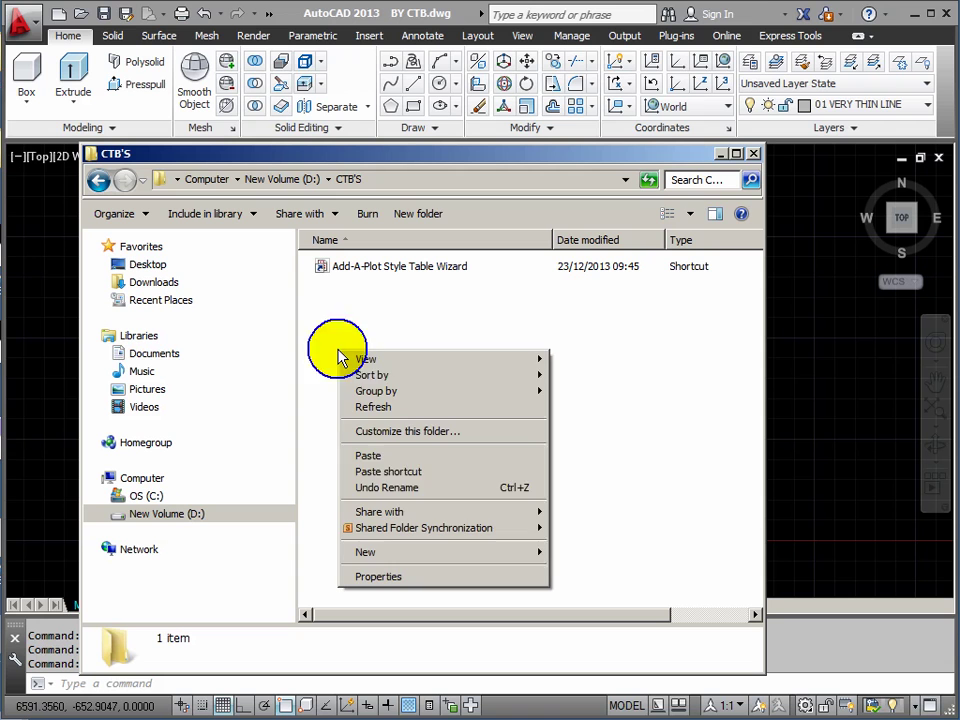
left_click(384, 459)
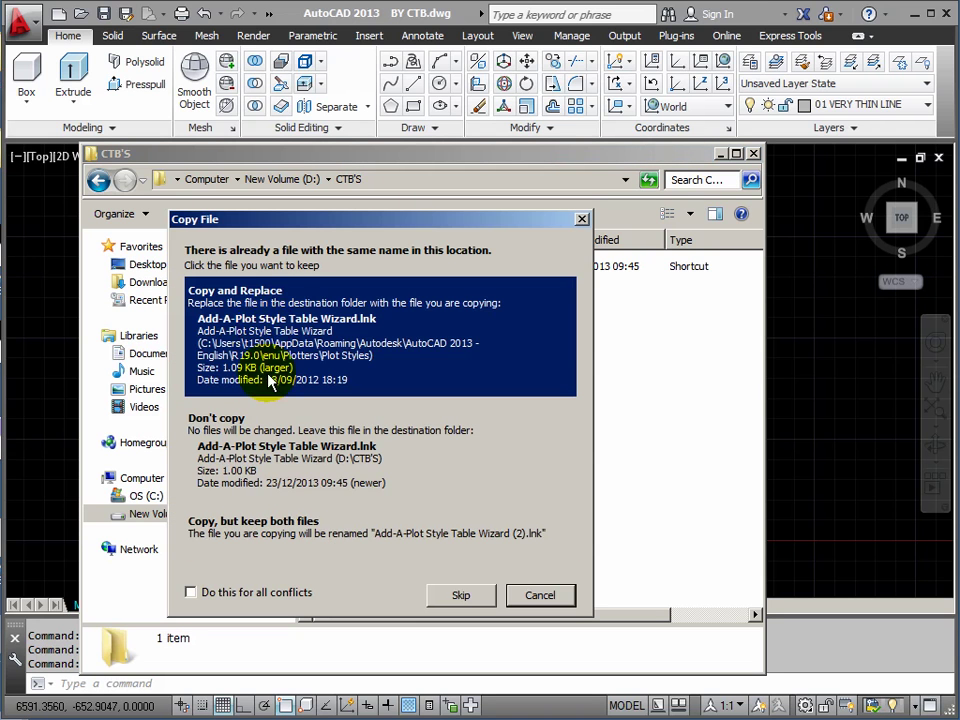
left_click(268, 322)
left_click(482, 585)
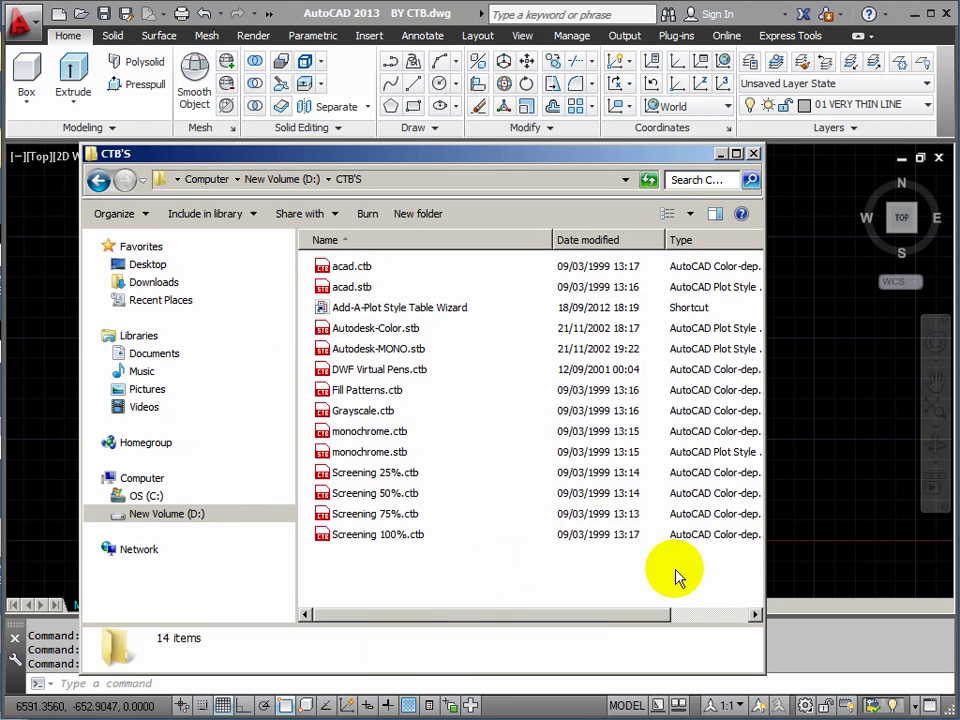
- Enlarge the CTB'S folder window to review the plot style files, then return to the AutoCAD drawing
left_click_drag(763, 671, 895, 671)
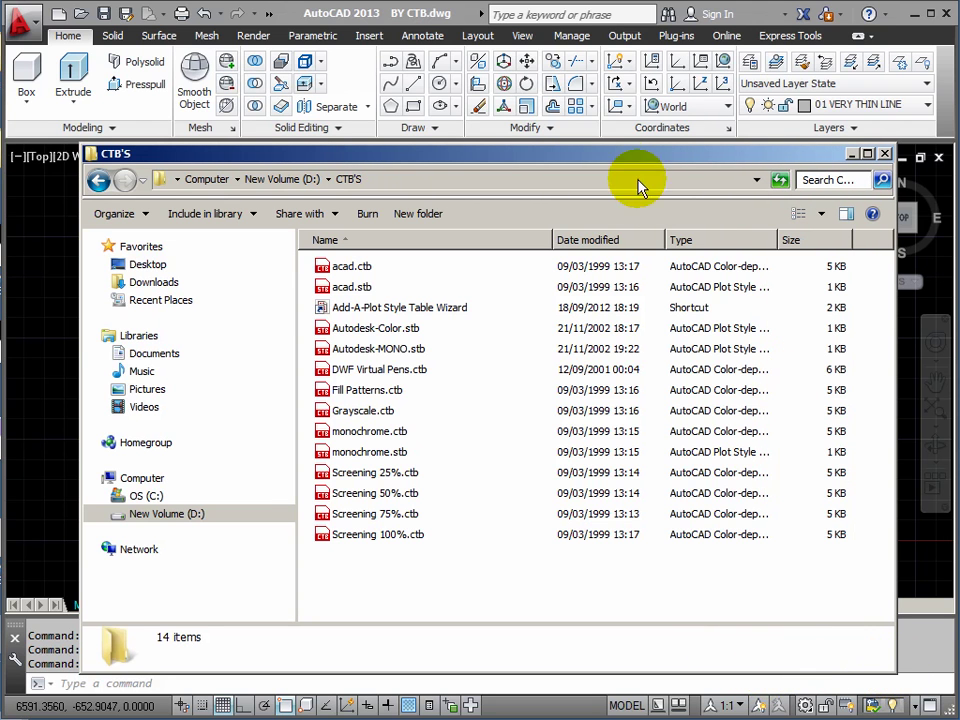
left_click_drag(548, 160, 493, 78)
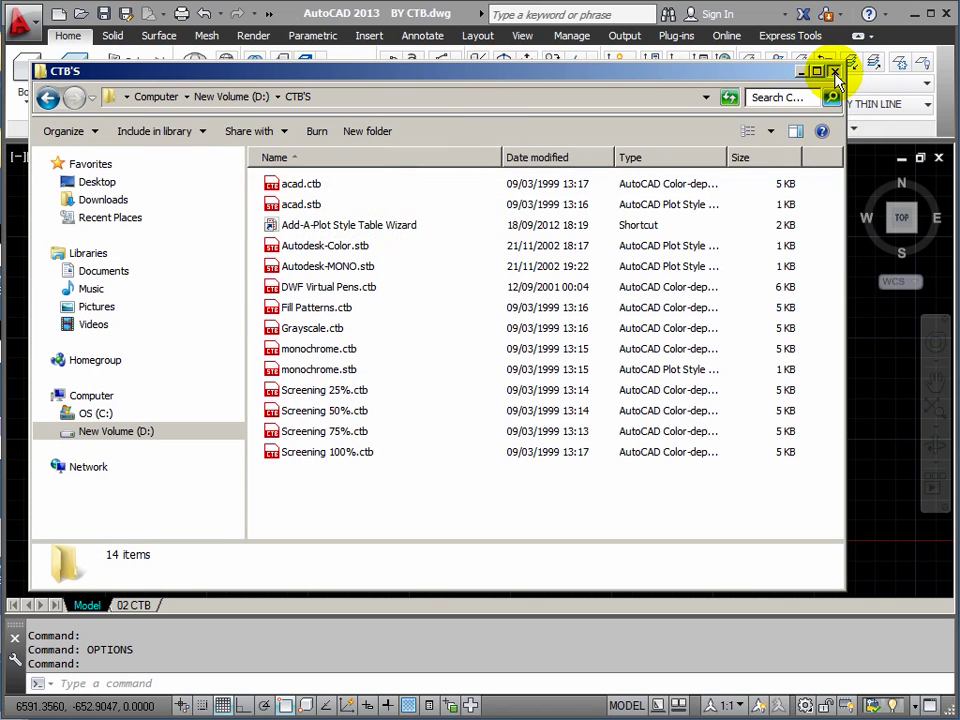
mouse_move(563, 78)
left_mouse_down()
mouse_move(959, 226)
mouse_move(959, 400)
left_mouse_up()
left_click_drag(959, 156, 621, 150)
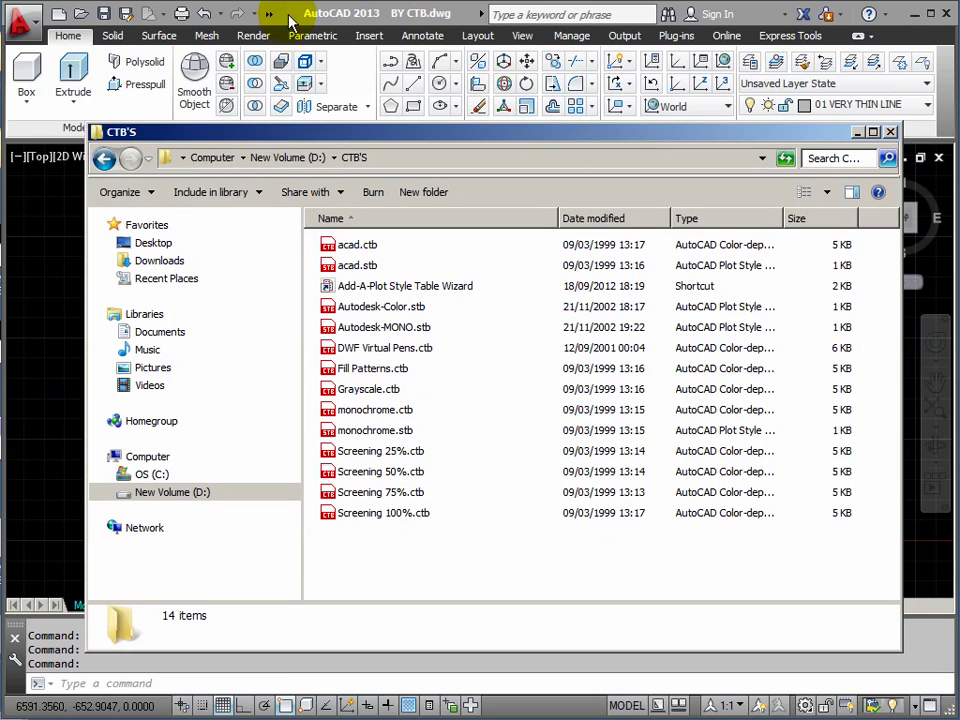
left_click(290, 20)
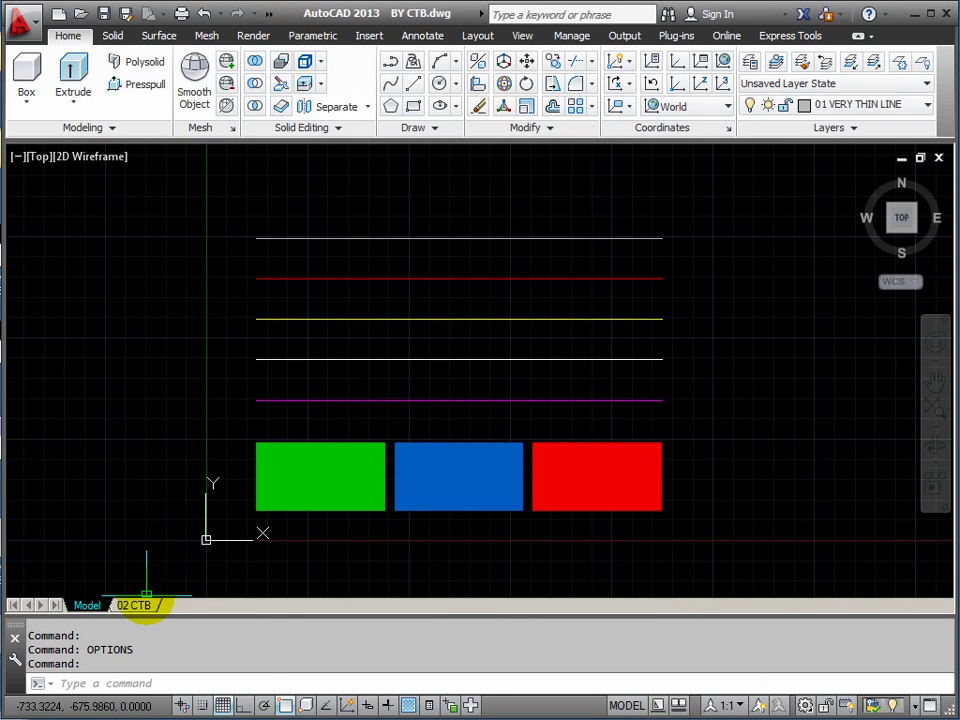
- Switch to the 02 CTB layout, activate its viewport and return to paper space
left_click(136, 607)
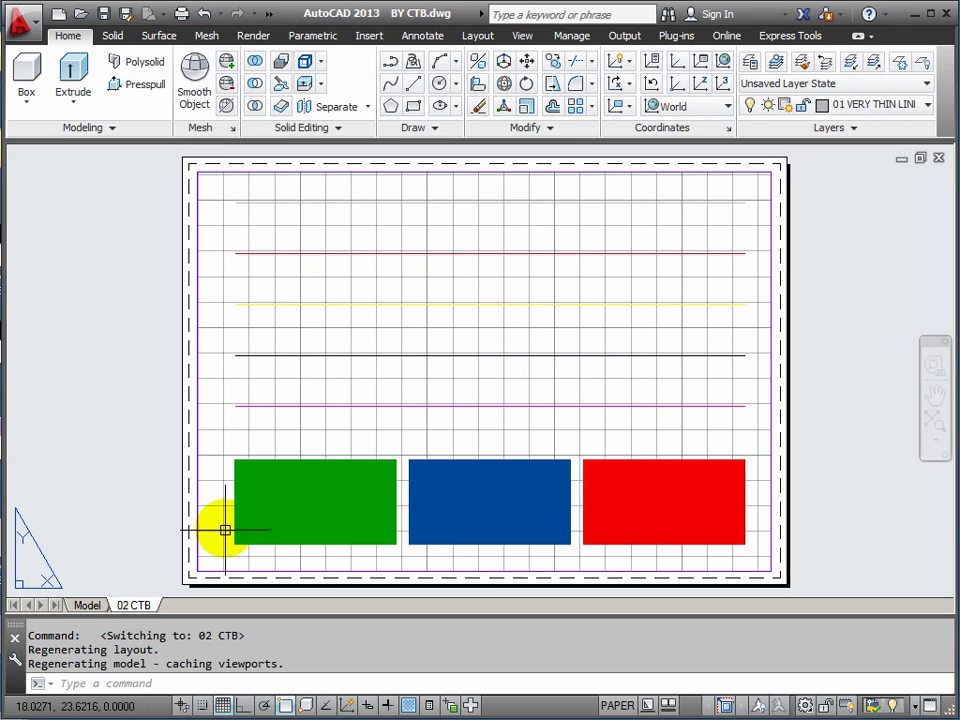
left_click(342, 273)
left_click(375, 308)
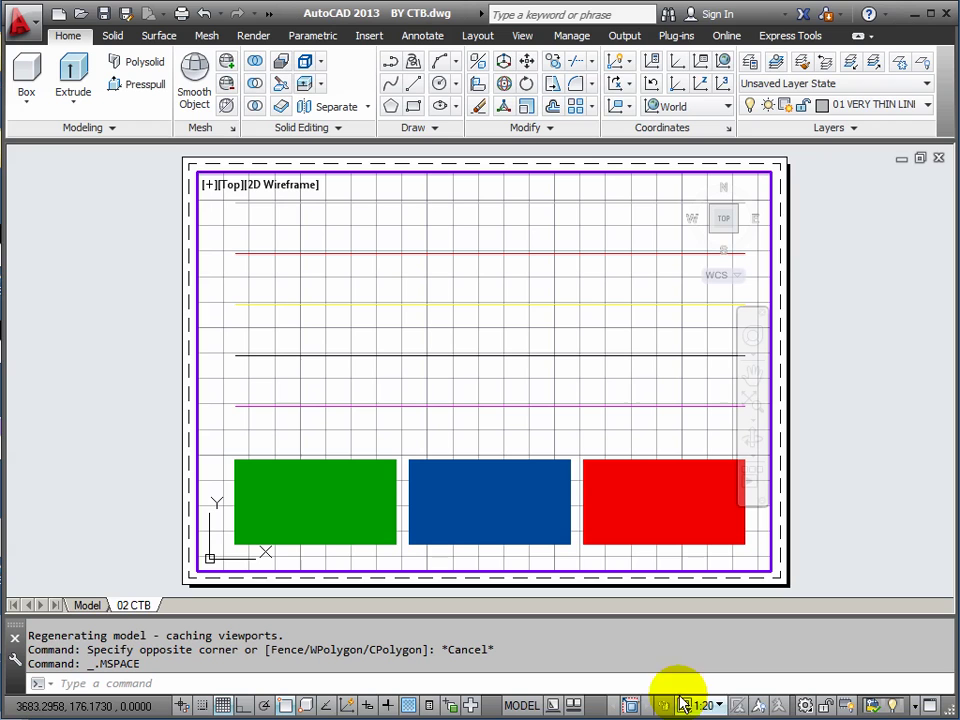
double_click(115, 308)
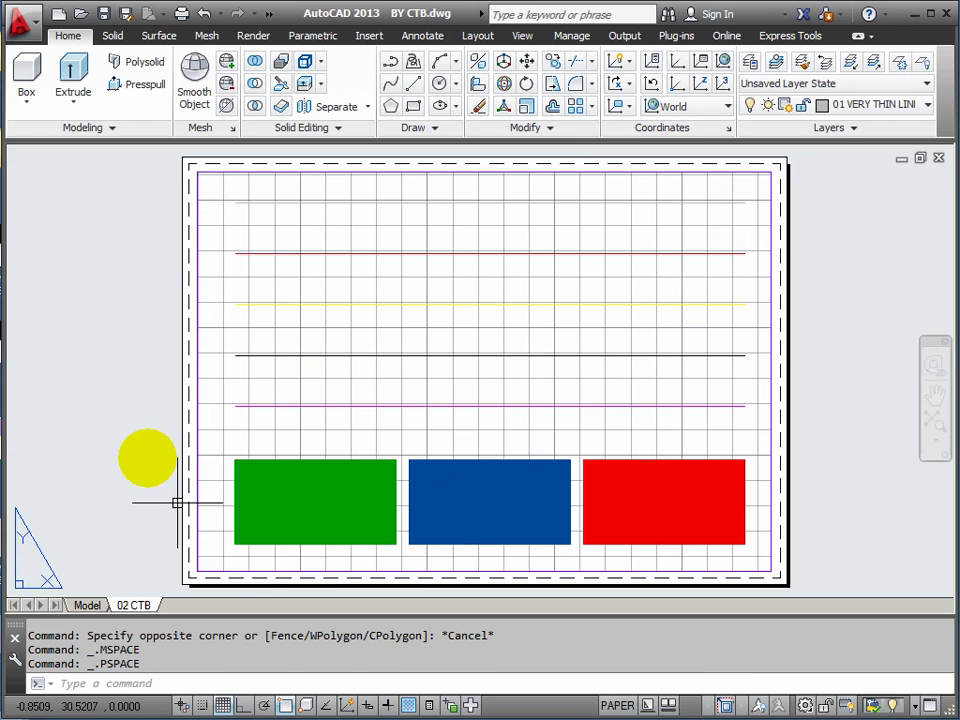
- Modify the 02 CTB layout's page setup to use the acad.ctb plot style table
right_click(135, 607)
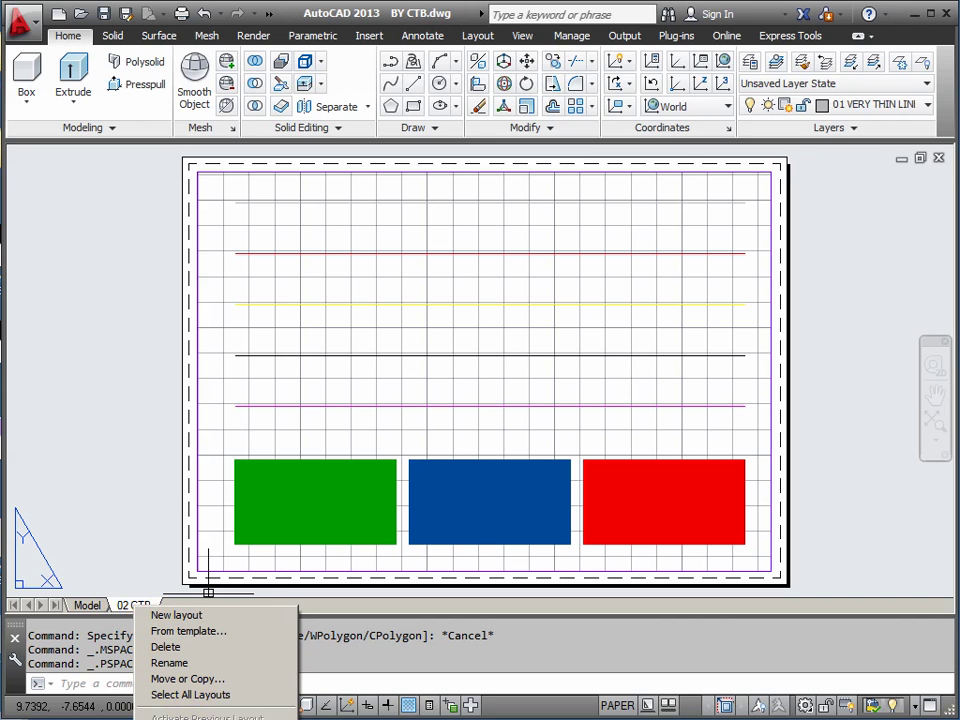
left_click(200, 719)
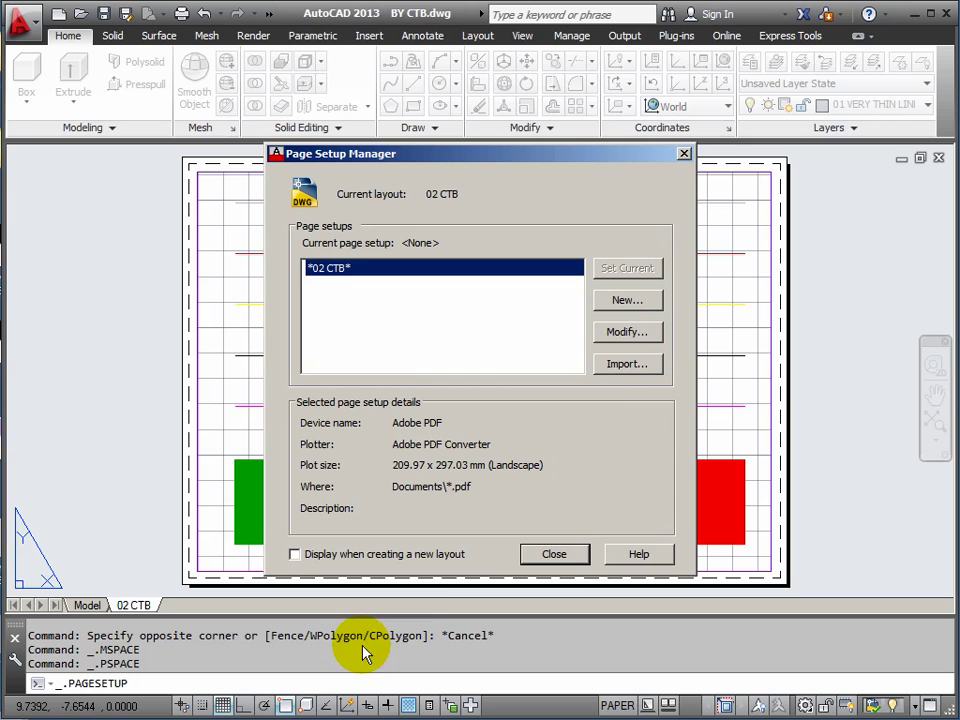
left_click(626, 332)
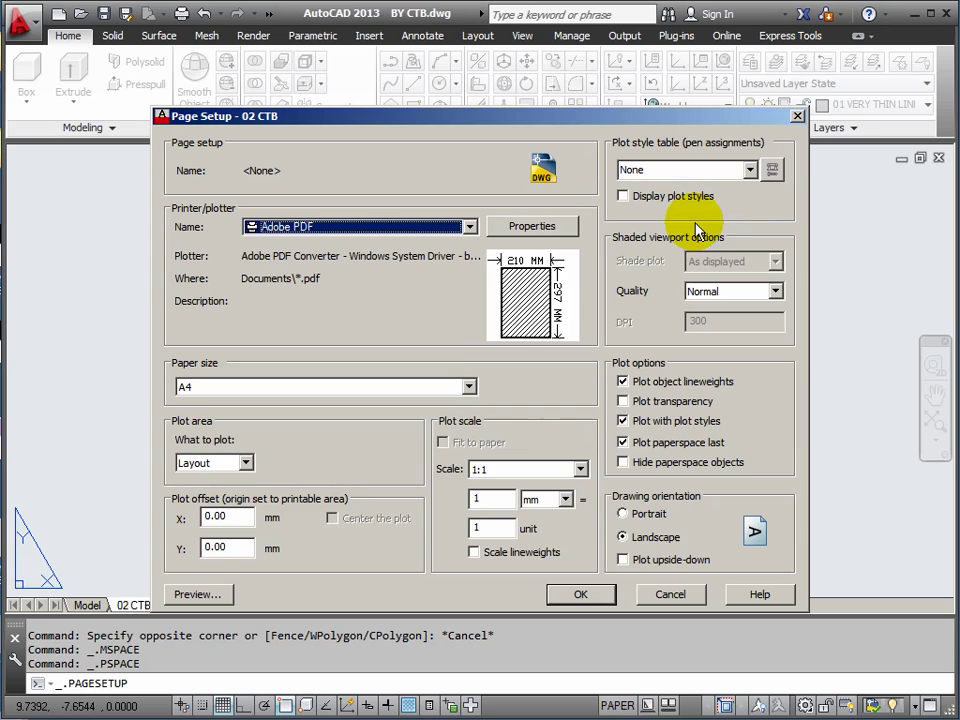
left_click(750, 172)
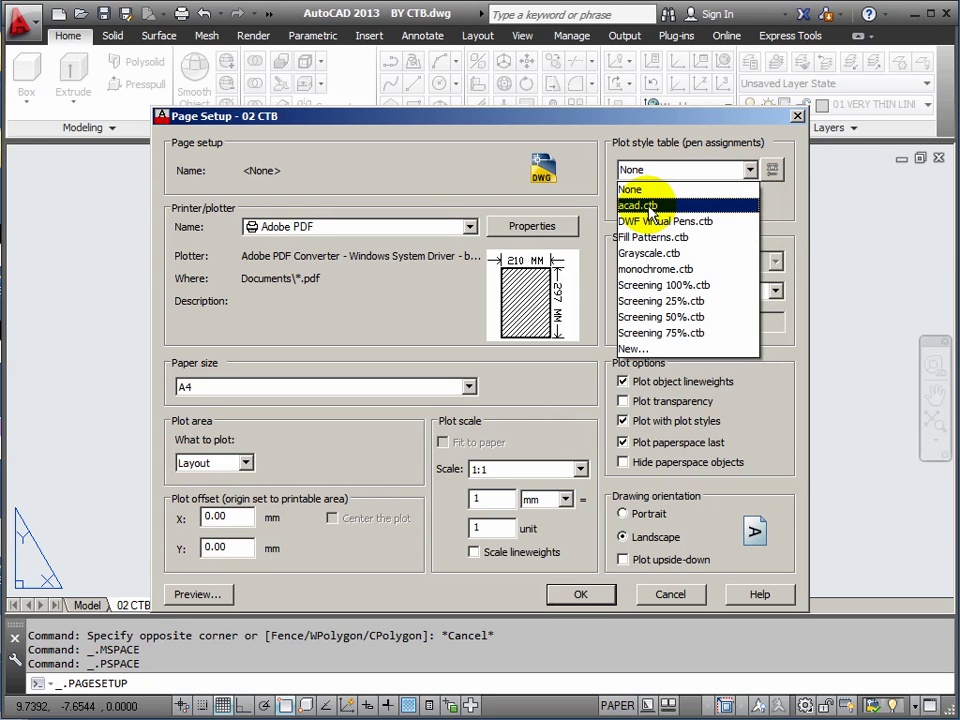
left_click(650, 207)
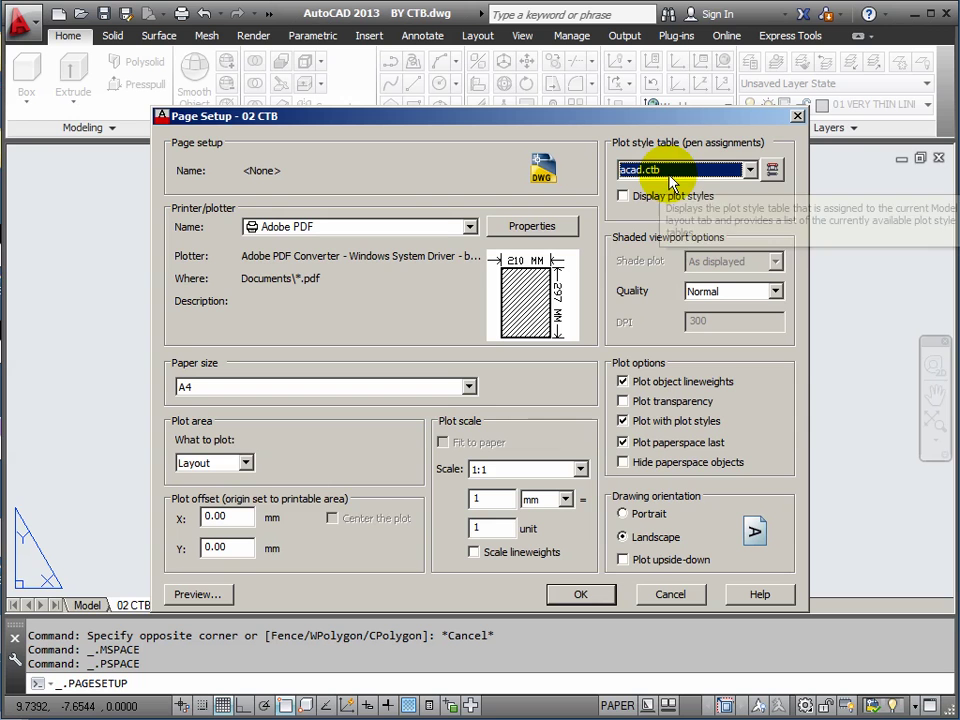
- Edit the acad.ctb plot style table in an enlarged editor and set Color 1 through Color 9 to plot in Black
left_click(773, 170)
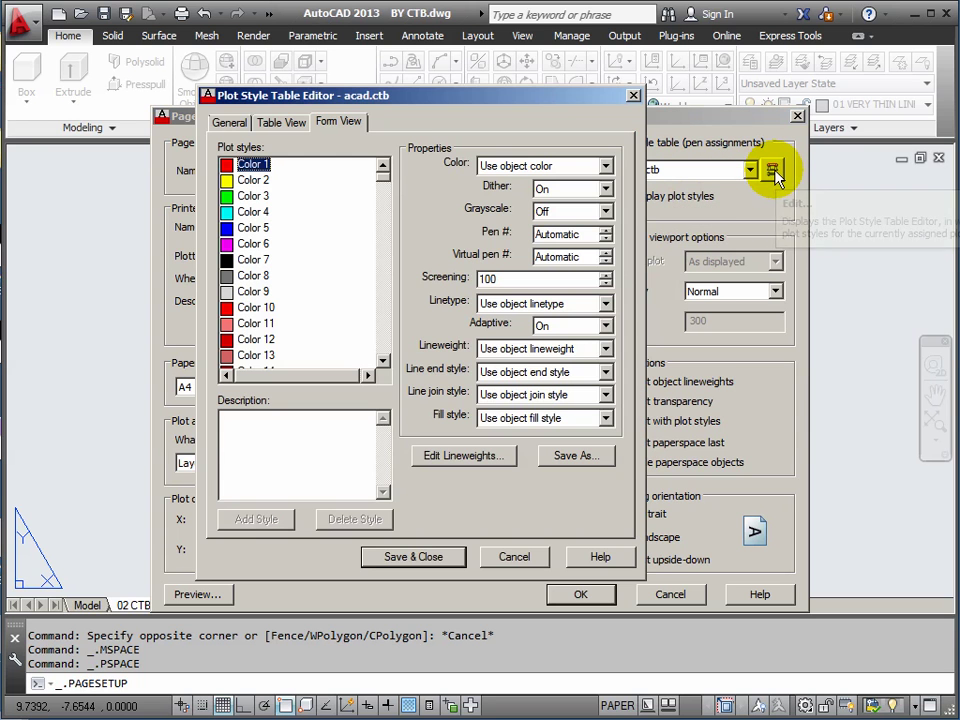
left_click_drag(479, 95, 481, 57)
left_click_drag(643, 553, 828, 682)
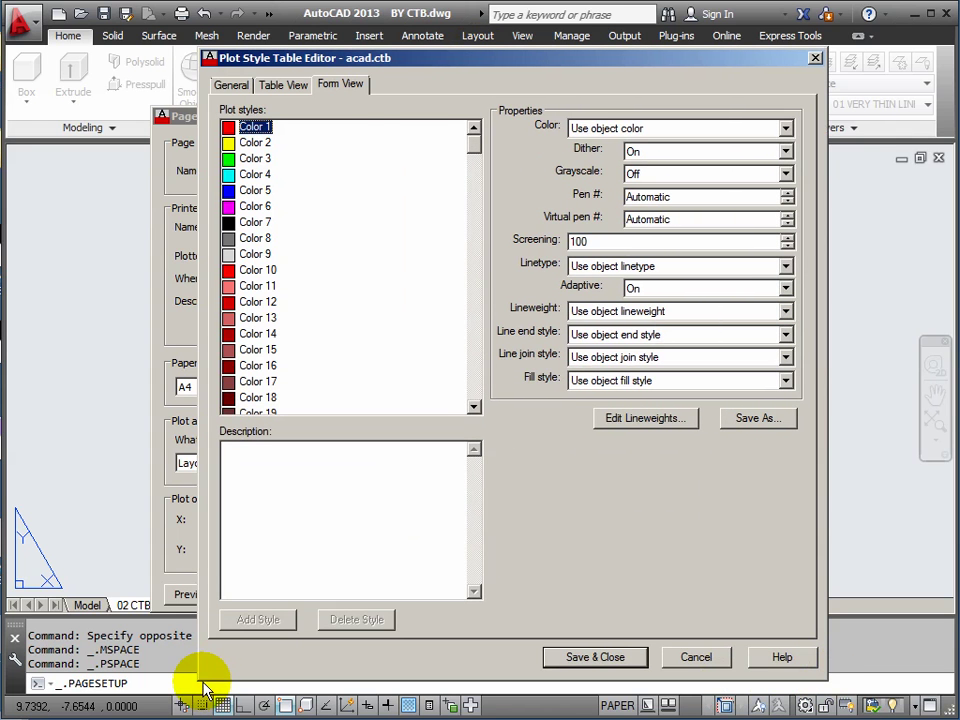
left_click_drag(200, 680, 133, 688)
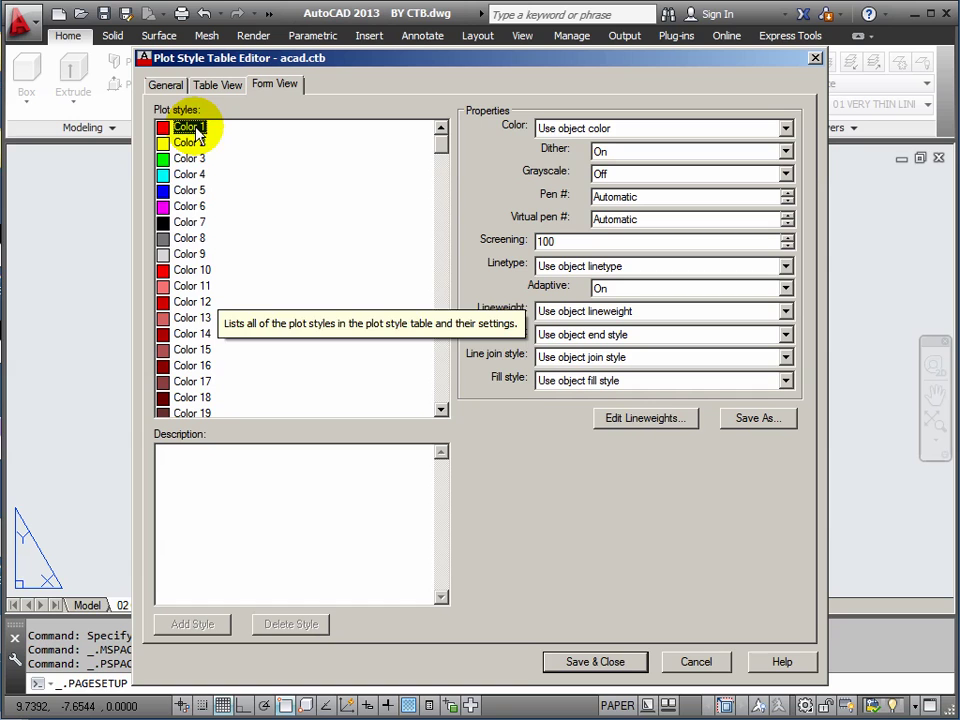
left_click(190, 254, "shift")
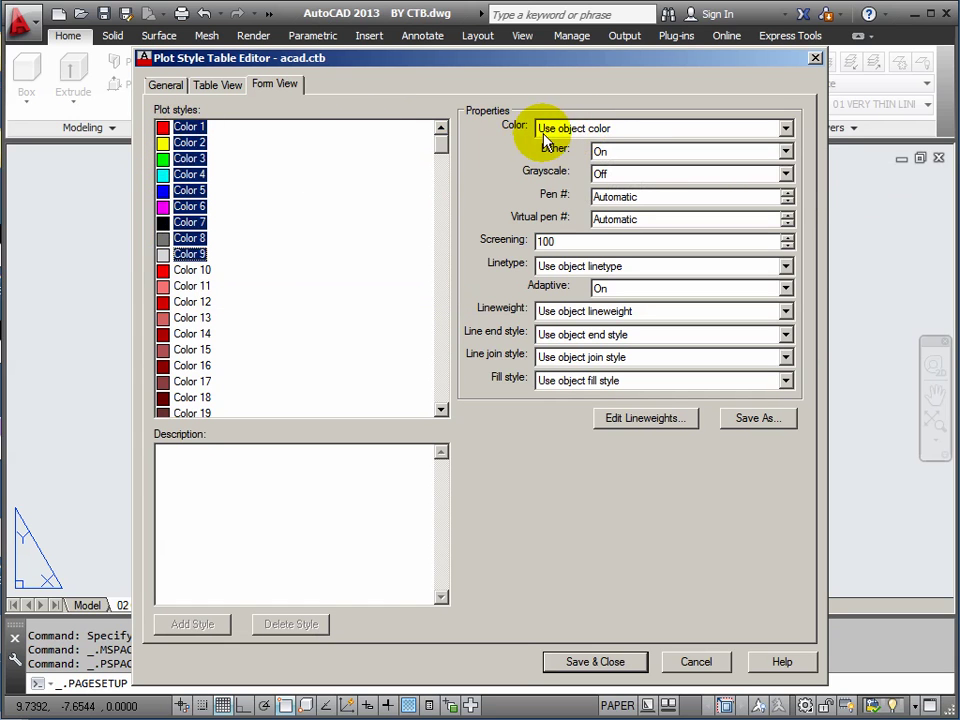
left_click(787, 130)
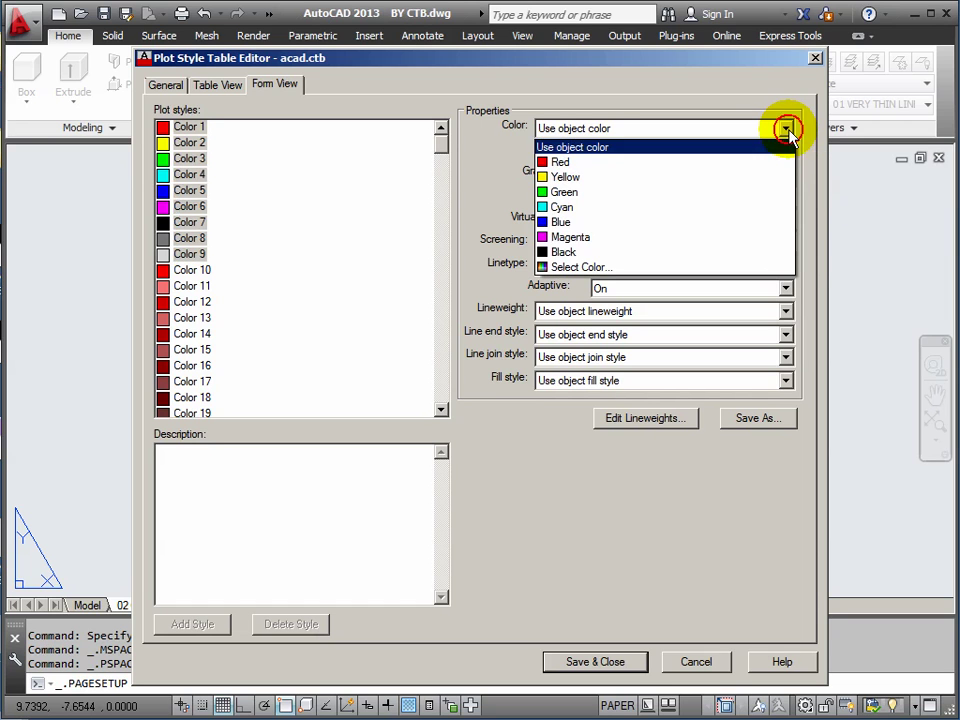
left_click(572, 252)
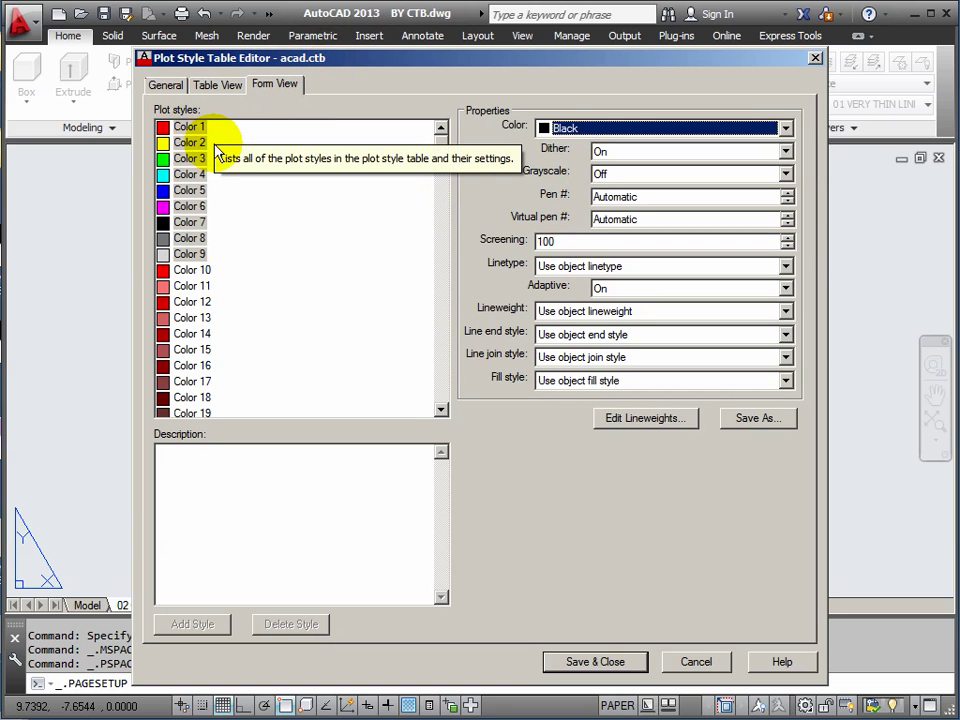
- Set the lineweight of Color 9 in acad.ctb to 0.0500 mm
left_click(176, 254)
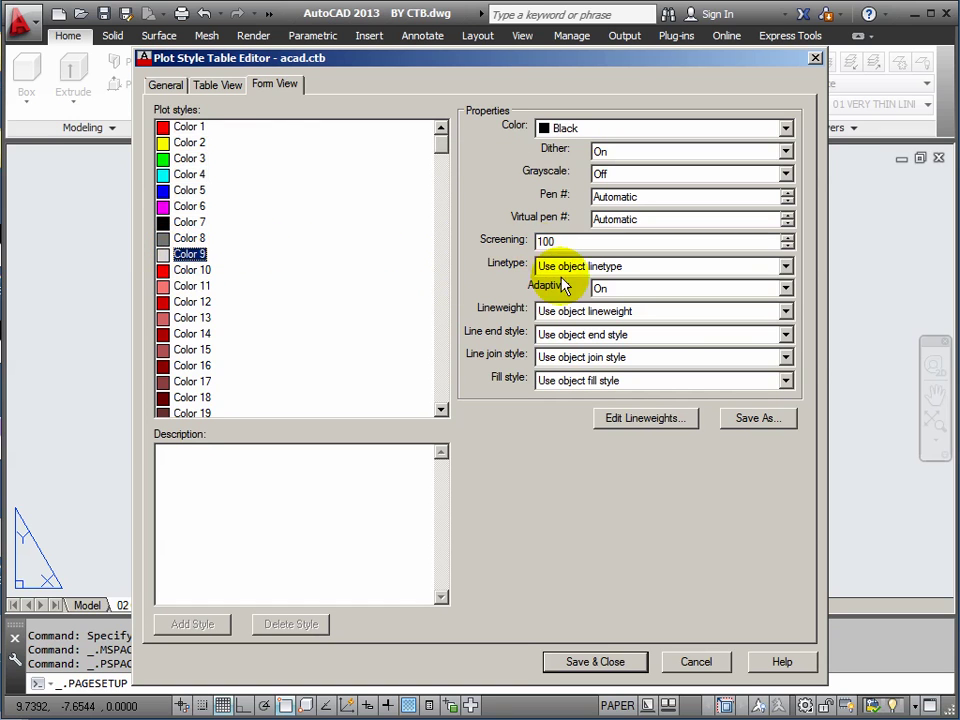
left_click(785, 314)
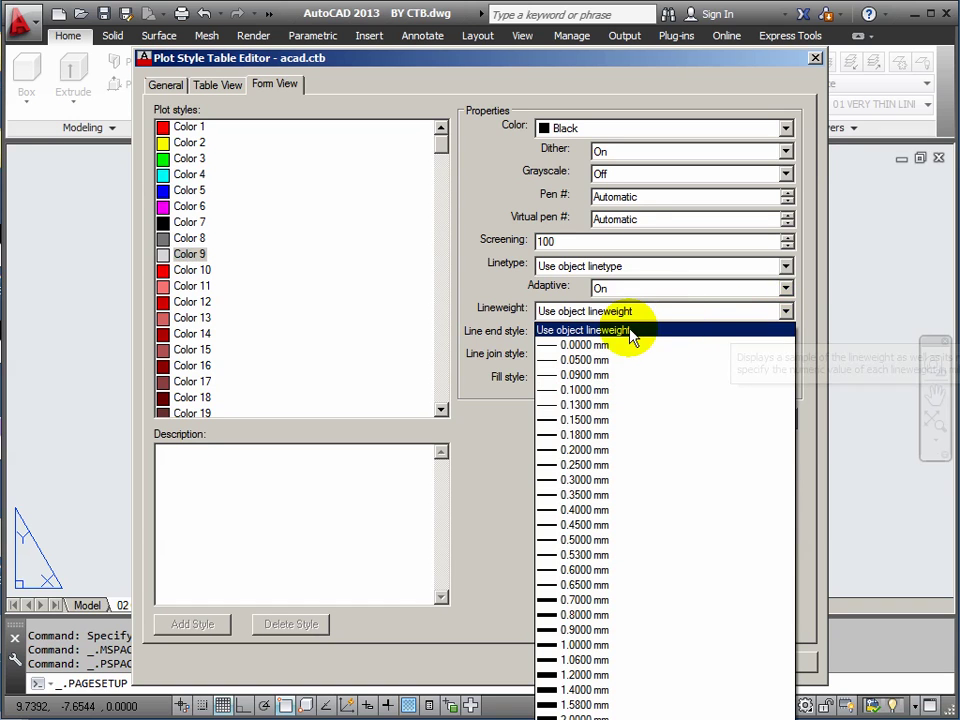
left_click(590, 361)
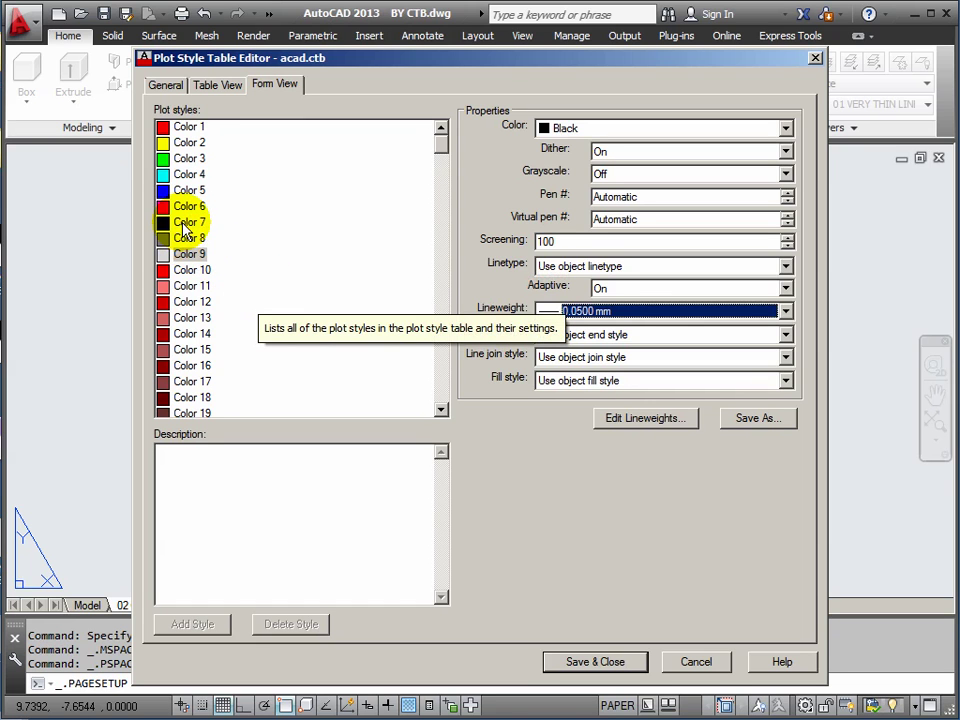
- Set the lineweight of Color 1 to 0.1000 mm and of Color 2 to 0.2500 mm in the plot style table
left_click(187, 145)
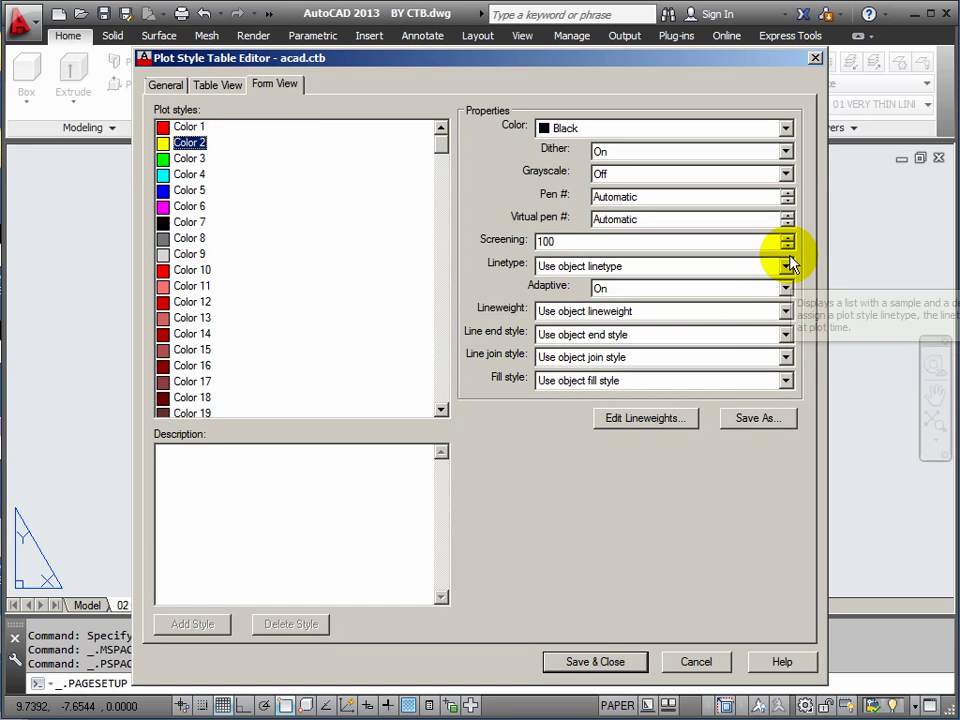
left_click(189, 128)
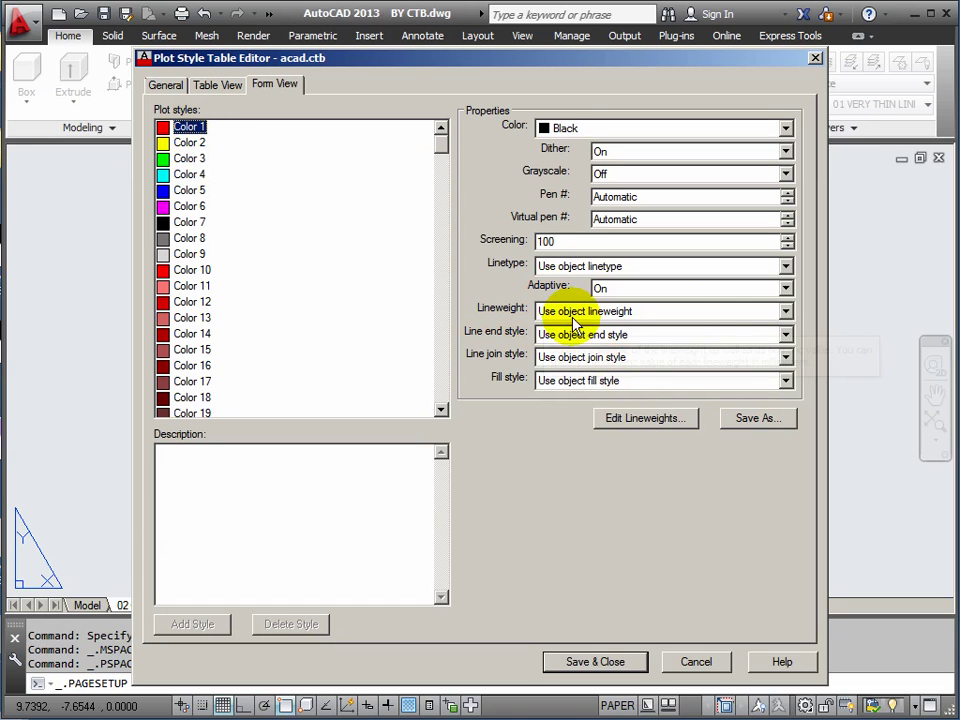
left_click(787, 314)
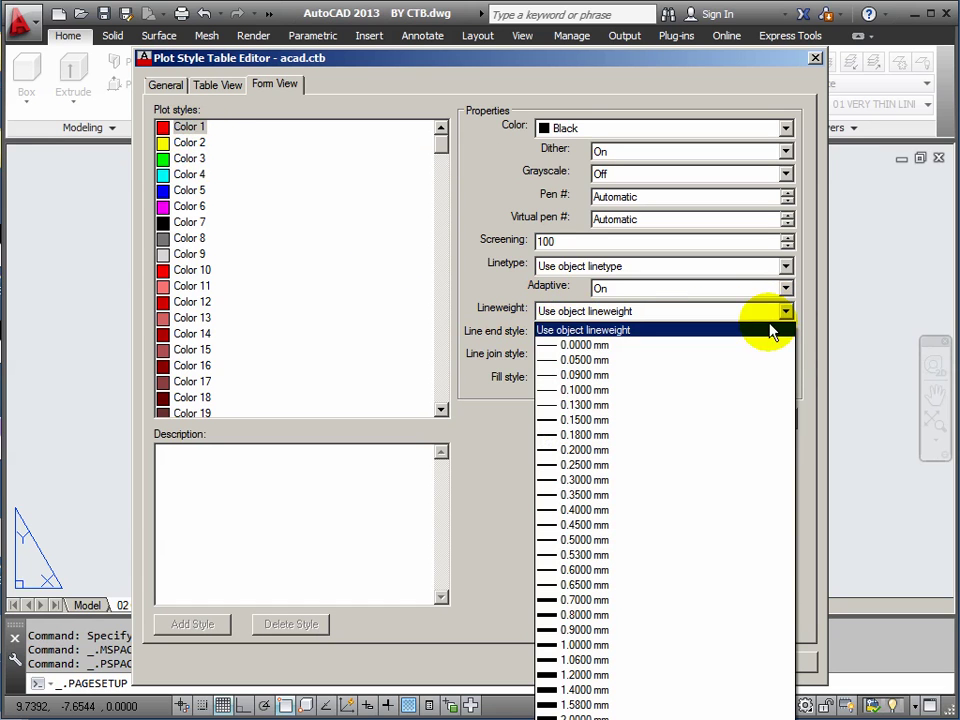
left_click(585, 390)
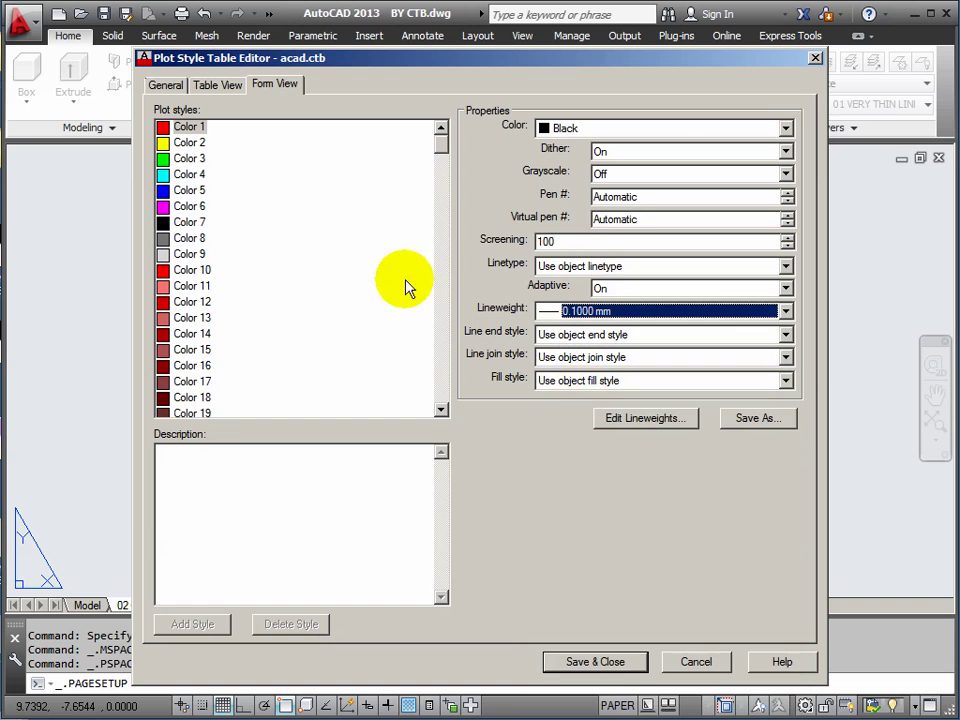
left_click(182, 143)
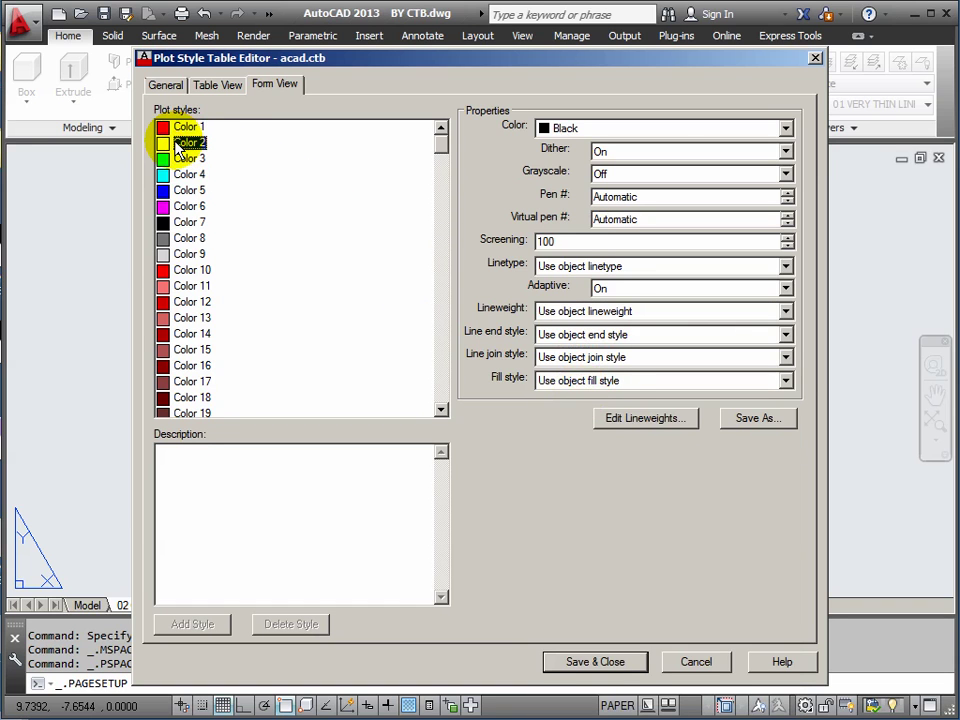
left_click(787, 312)
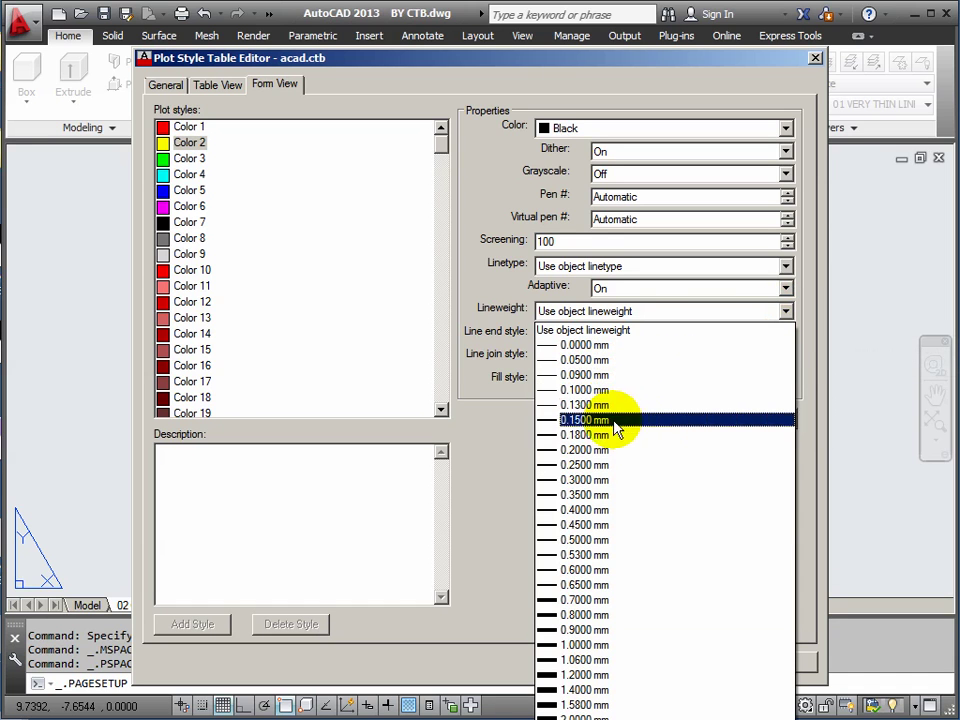
left_click(585, 466)
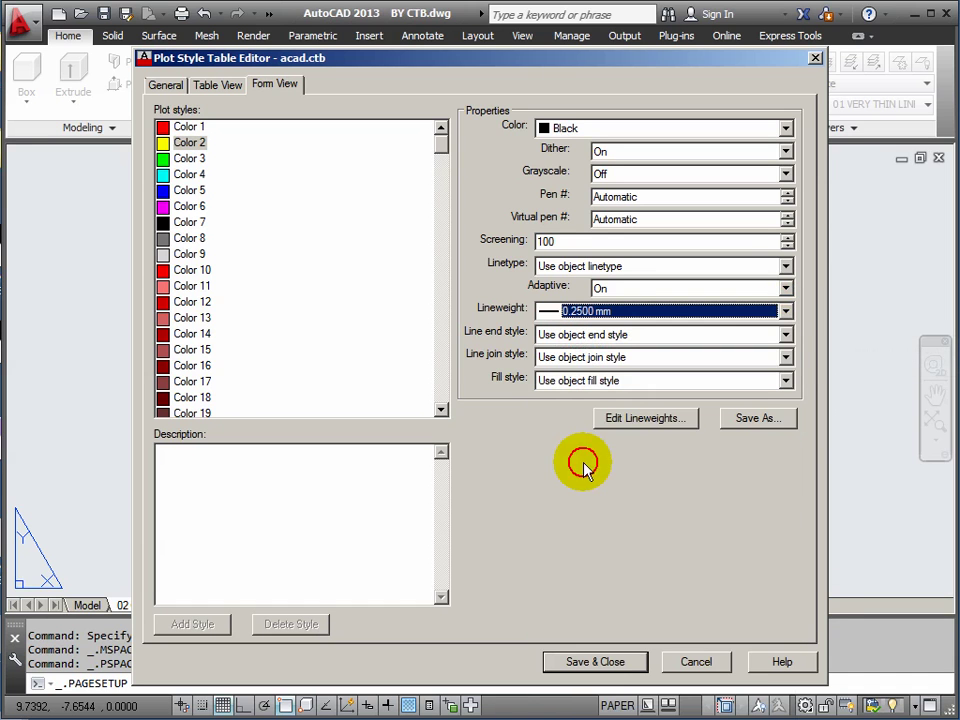
- Set the lineweight of Color 7 to 0.5000 mm and of Color 6 to 0.7000 mm in the plot style table
left_click(188, 223)
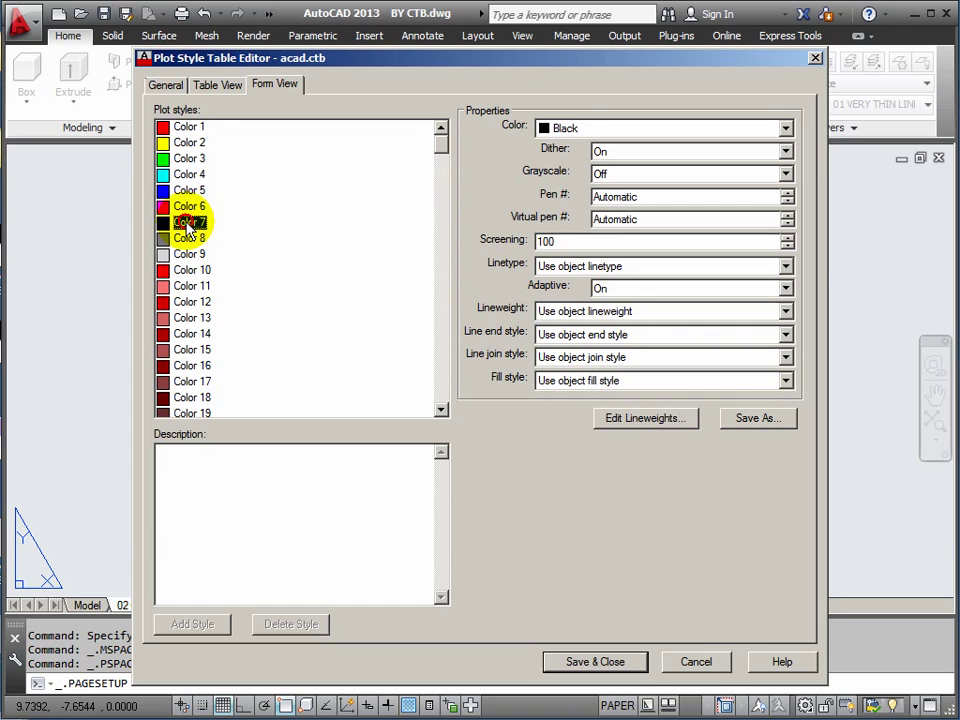
left_click(786, 312)
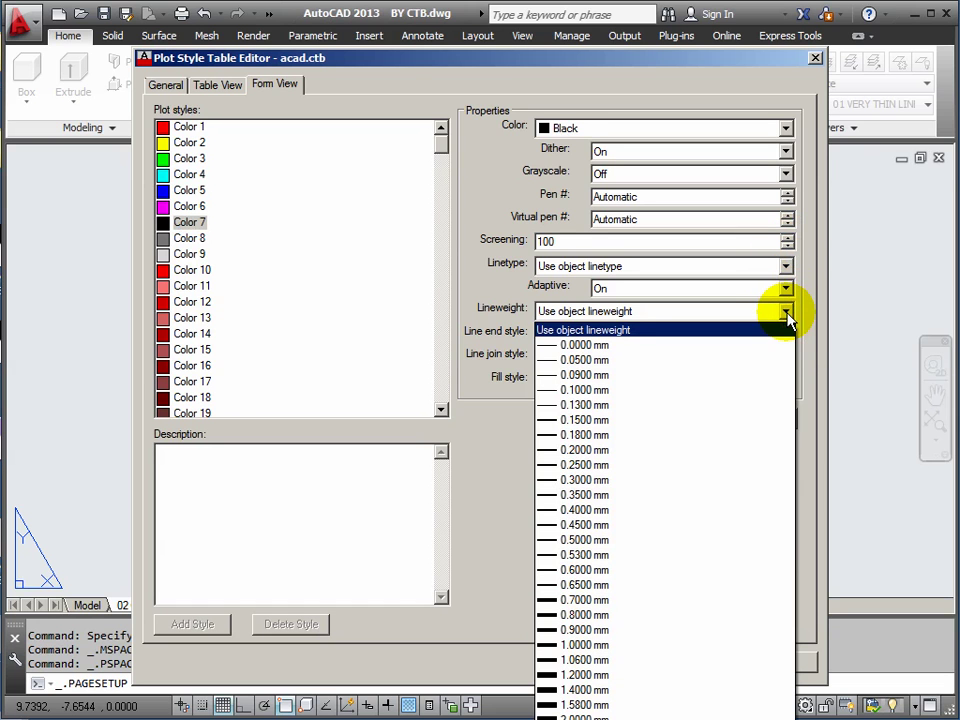
left_click(575, 540)
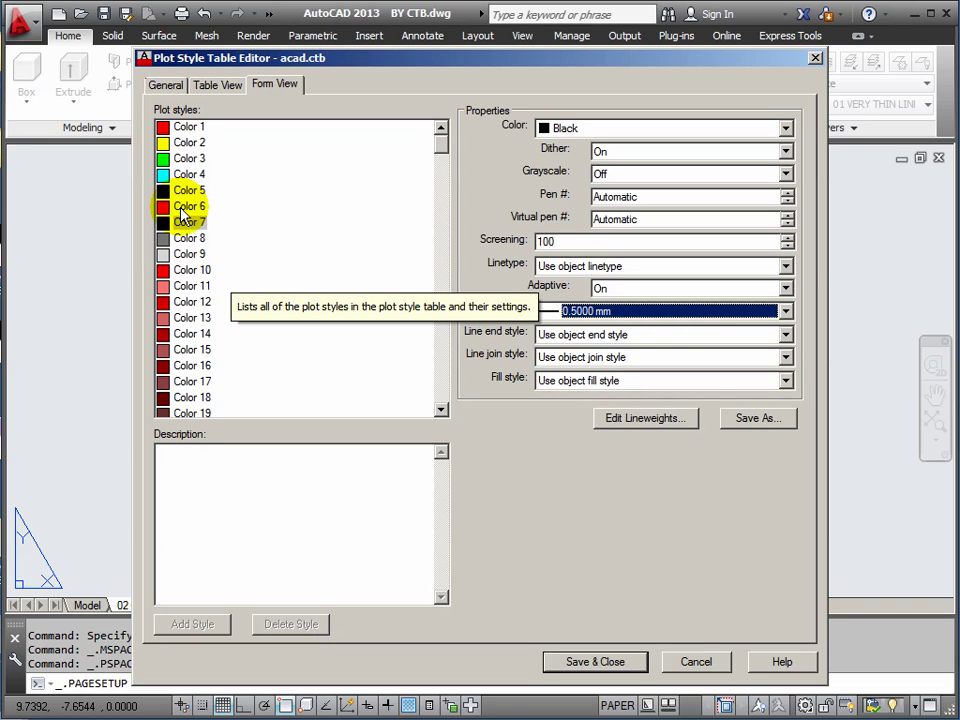
left_click(182, 207)
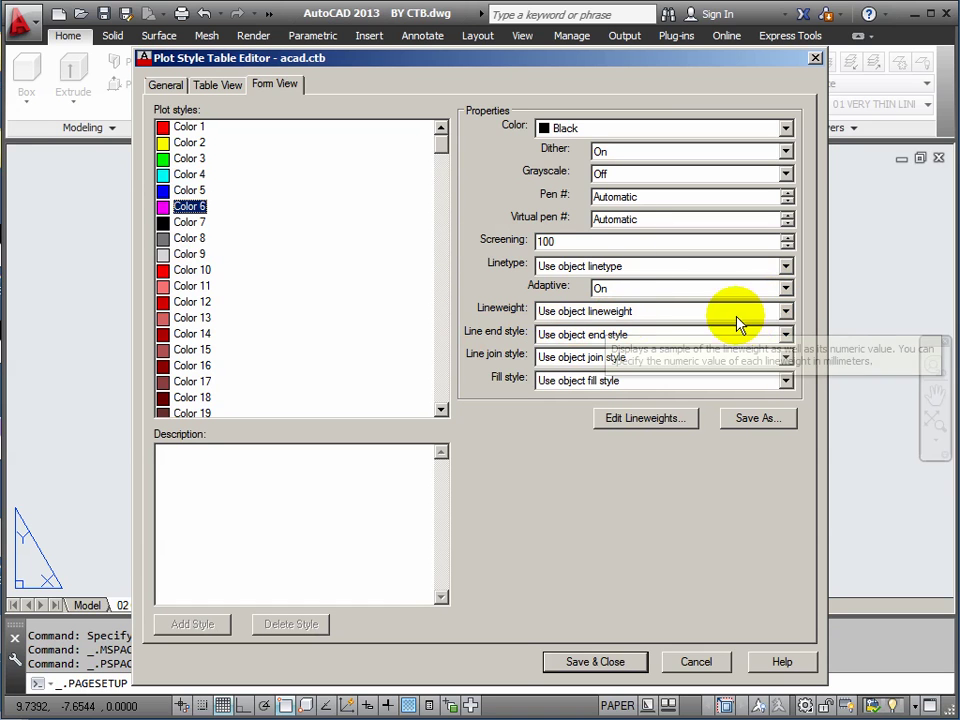
left_click(787, 313)
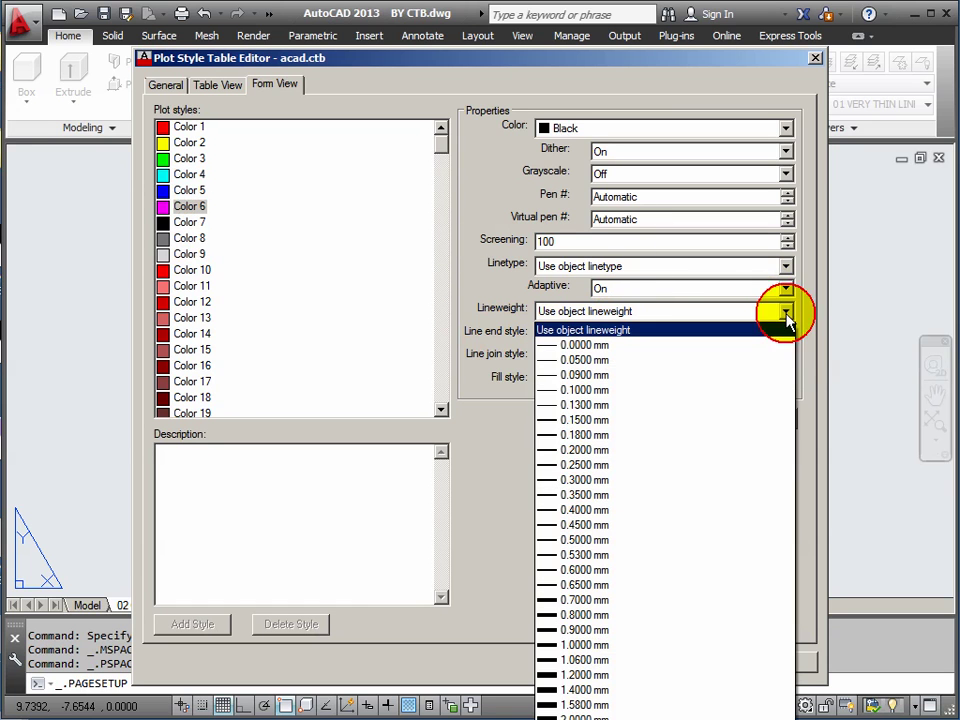
left_click(588, 600)
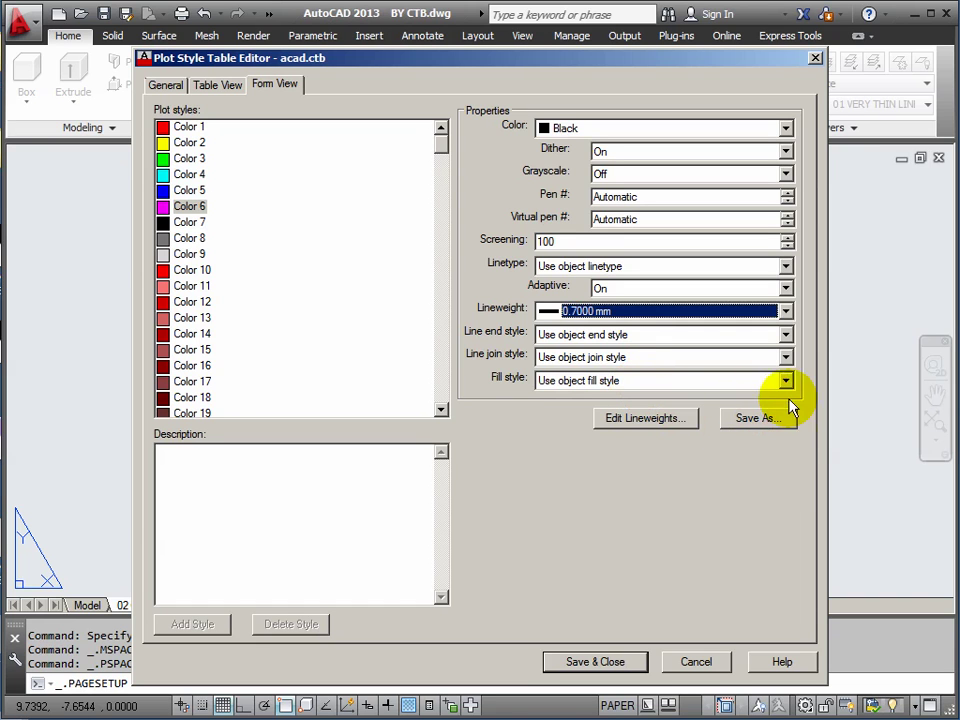
- Save the edited plot style table as black-and-colour.ctb in the CTB'S folder
left_click(771, 420)
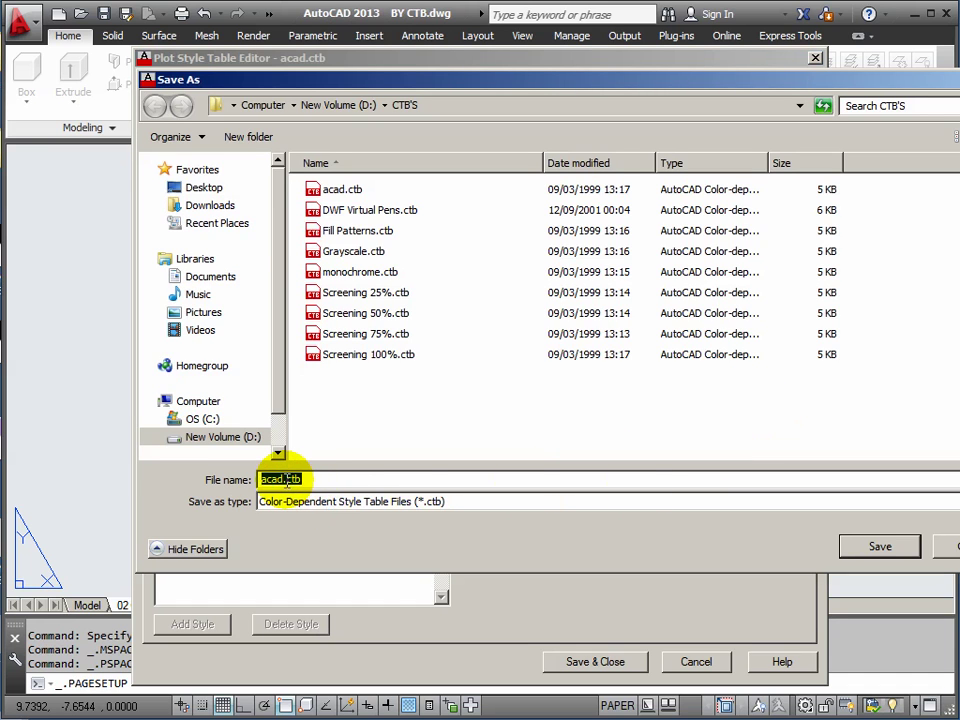
left_click_drag(284, 479, 229, 480)
type("BLACK-AND-COLOU")
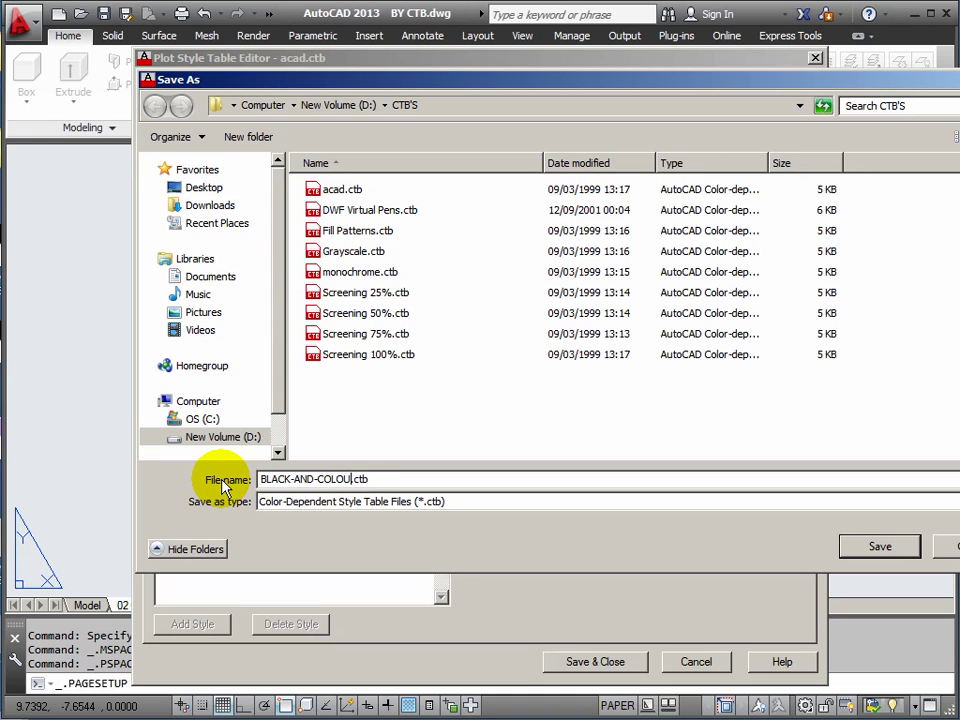
key("BackSpace")
key("BackSpace")
key("BackSpace")
key("BackSpace")
key("BackSpace")
key("BackSpace")
key("BackSpace")
key("BackSpace")
key("BackSpace")
key("BackSpace")
key("BackSpace")
key("BackSpace")
key("BackSpace")
key("BackSpace")
key("BackSpace")
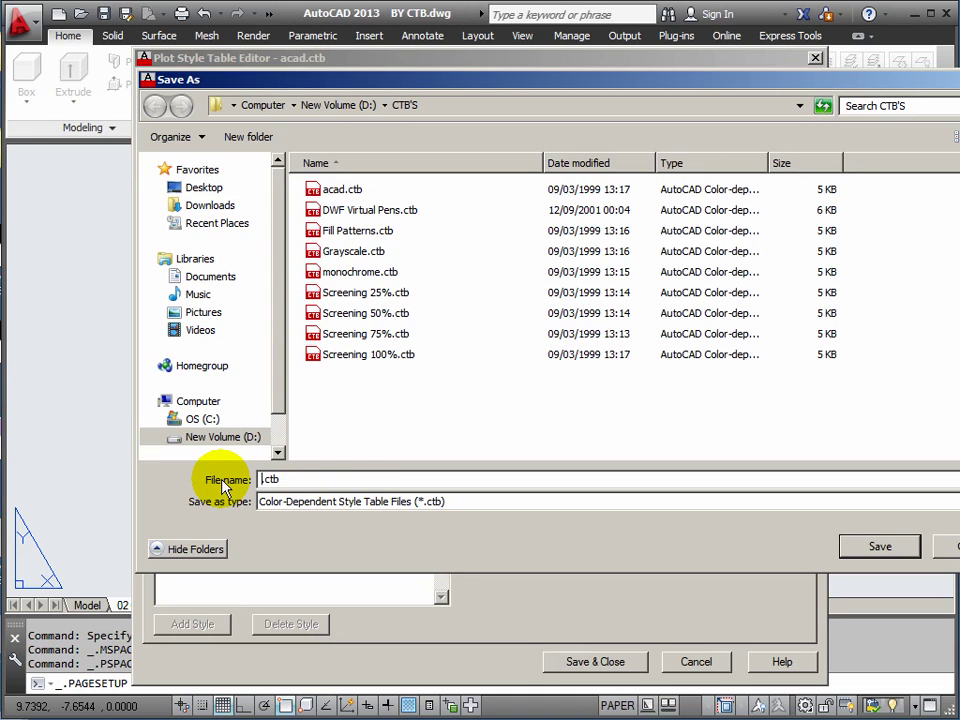
type("black-and-colour")
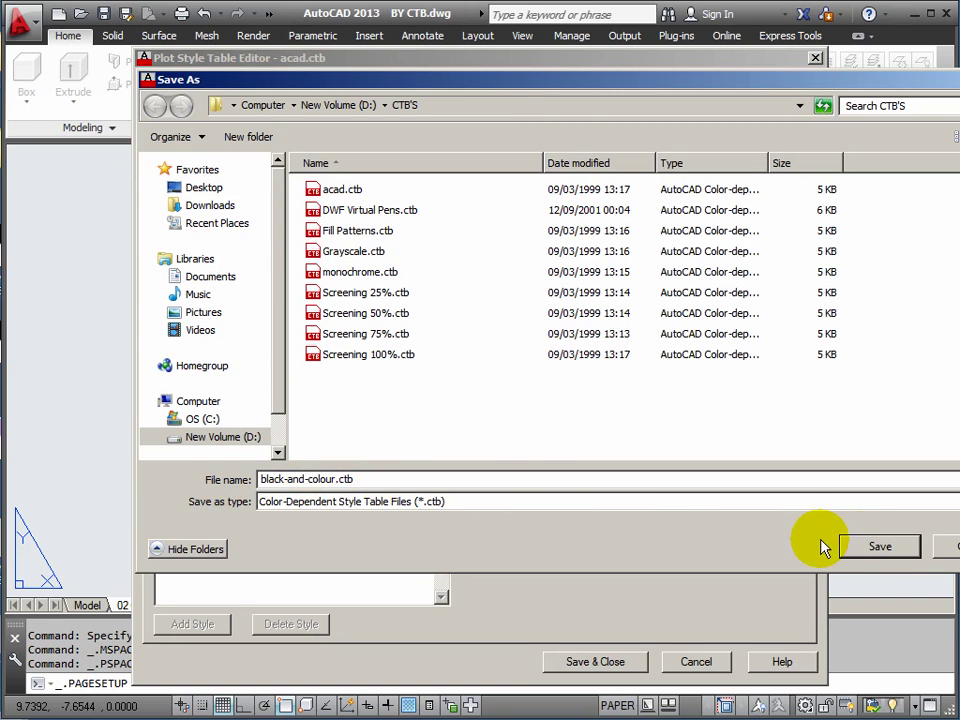
left_click(879, 549)
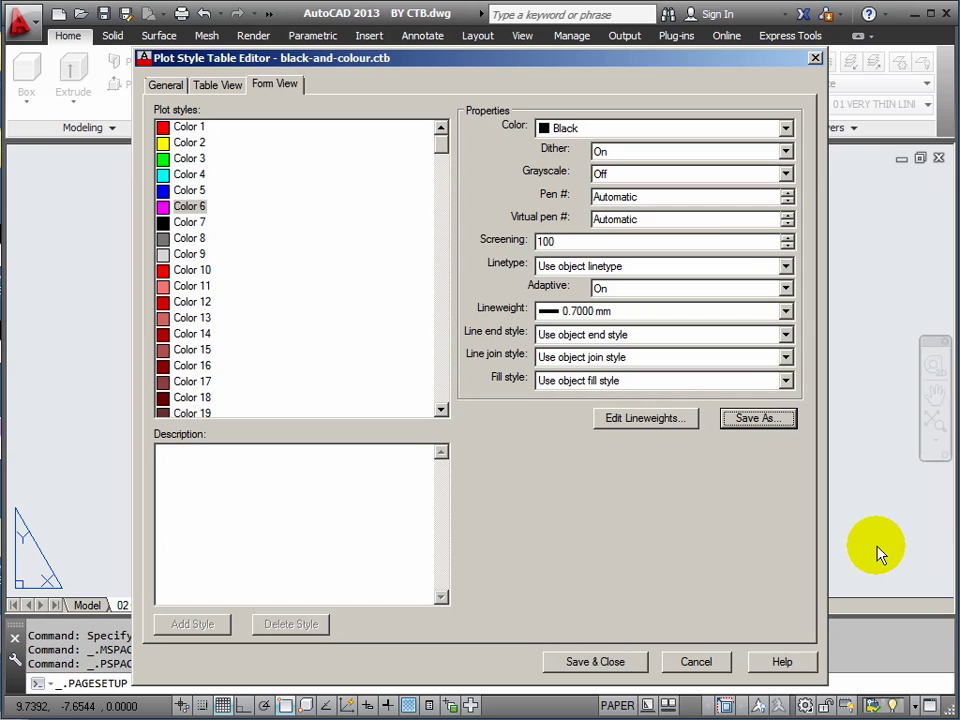
- Save and close the black-and-colour.ctb table and exit the 02 CTB page setup with acad.ctb still assigned
key("alt+Tab")
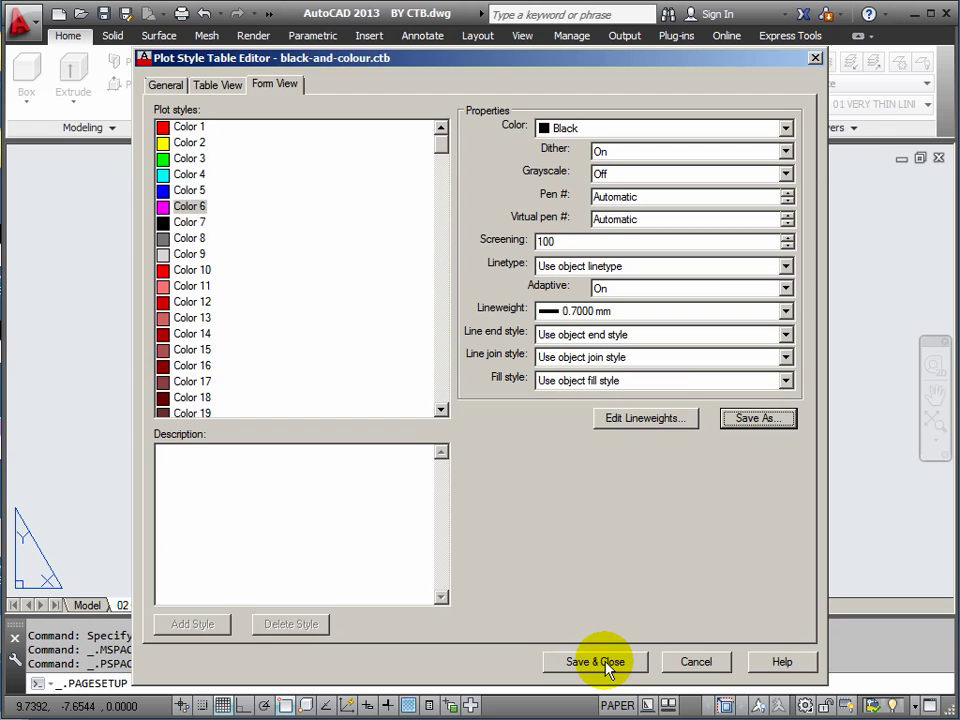
left_click(600, 663)
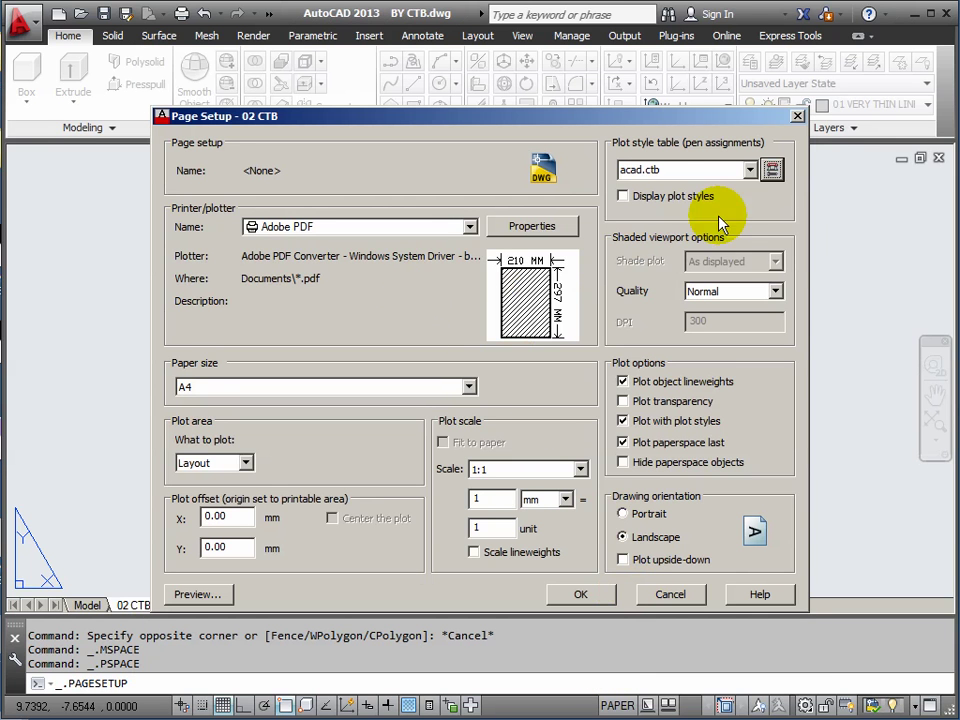
left_click_drag(606, 122, 540, 96)
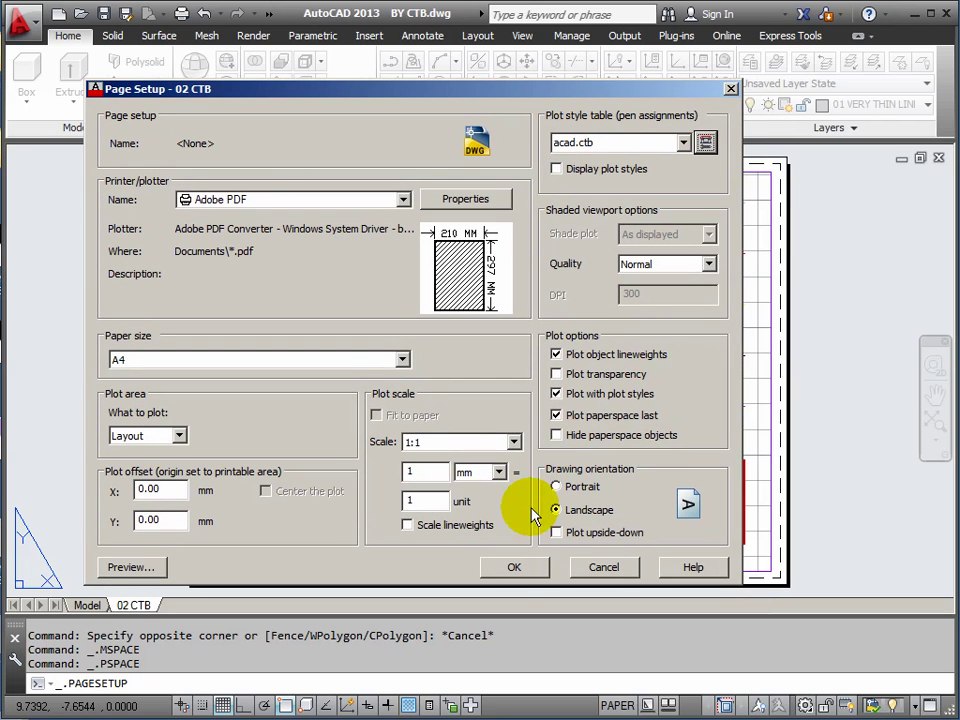
left_click(516, 567)
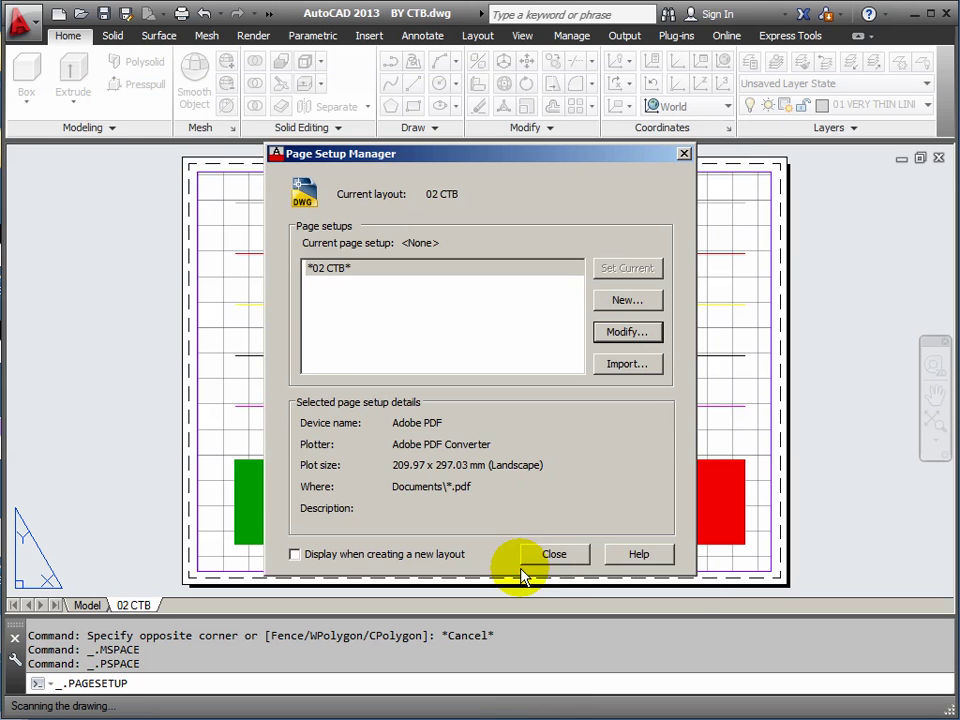
left_click(560, 555)
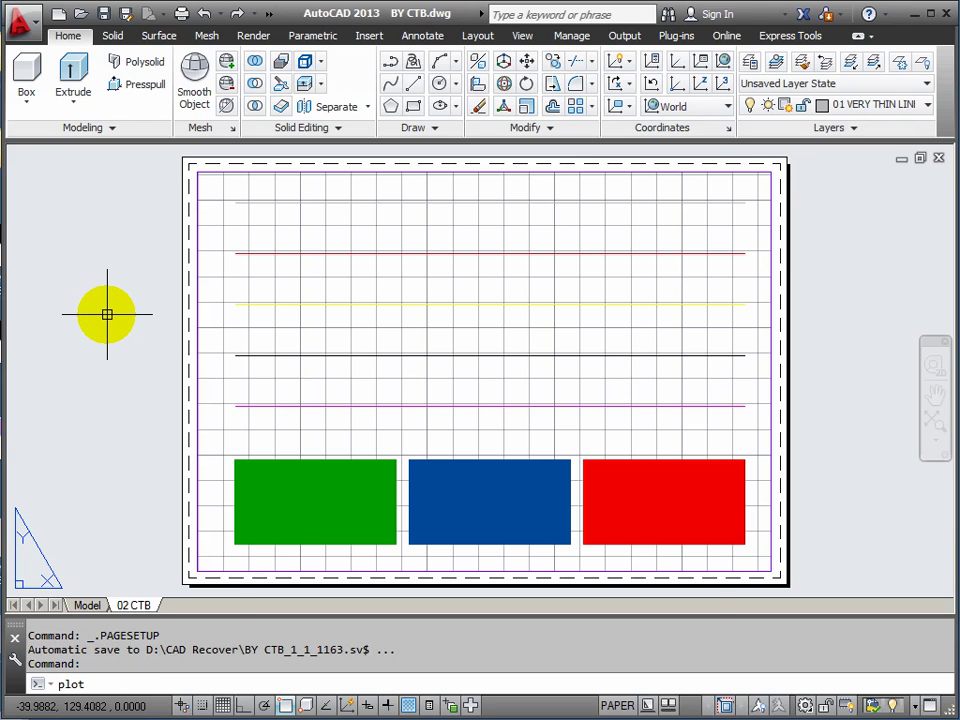
- Preview the plot of the 02 CTB layout with acad.ctb assigned and leave the Plot command without plotting
key("Return")
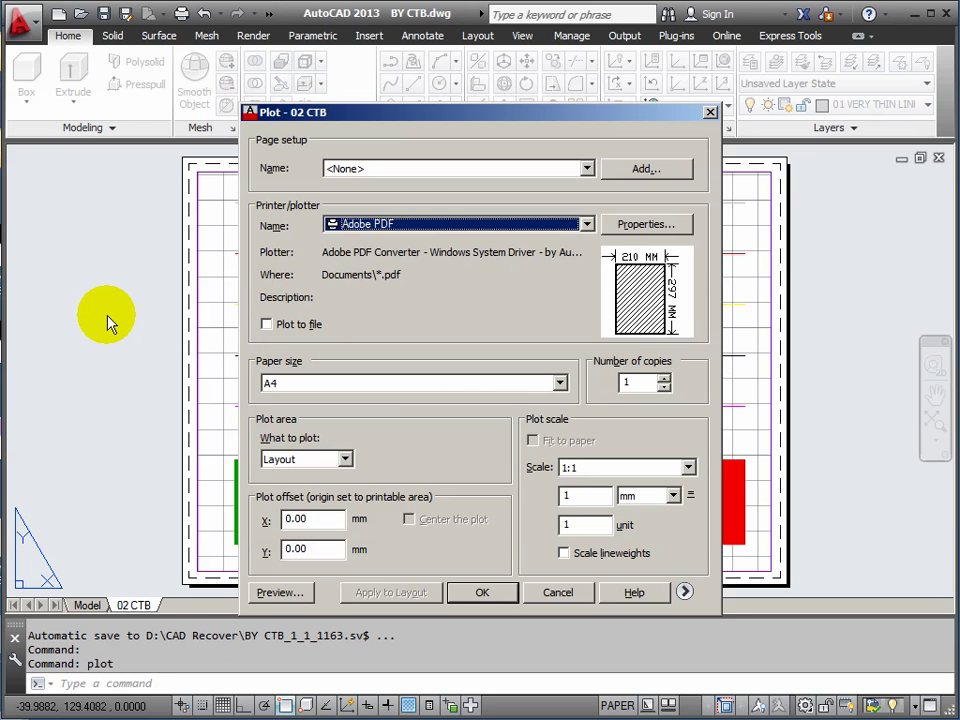
left_click(280, 593)
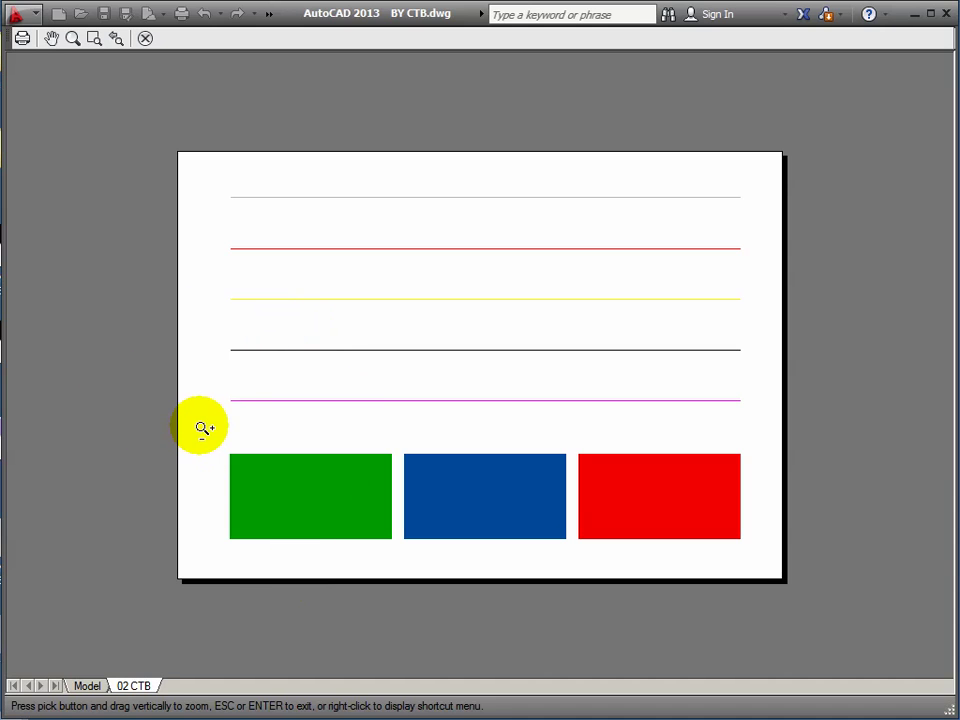
key("Escape")
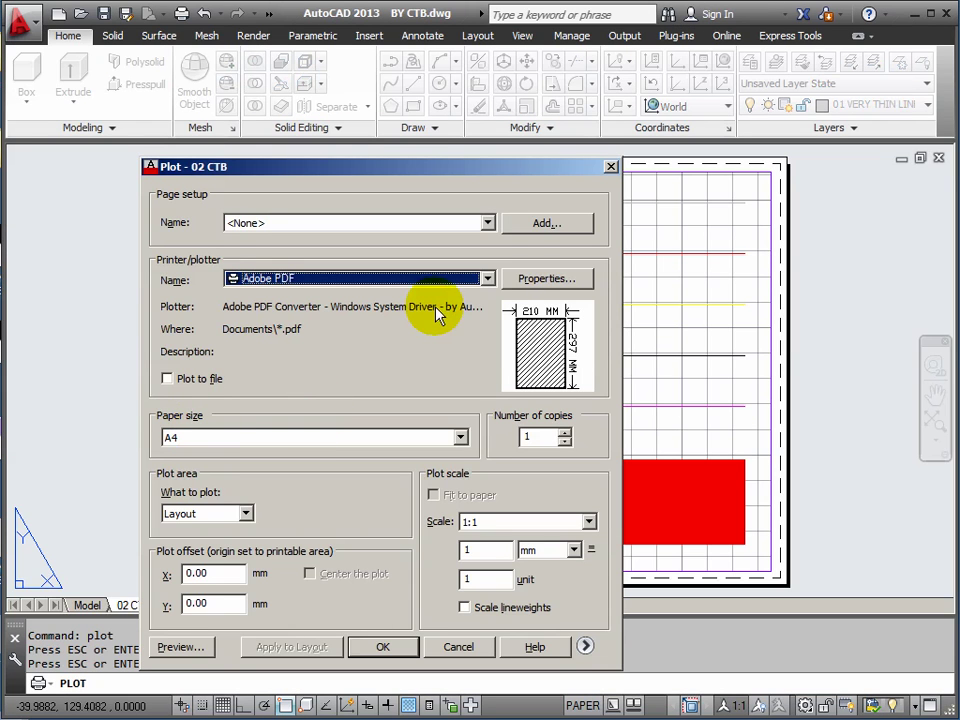
left_click(460, 647)
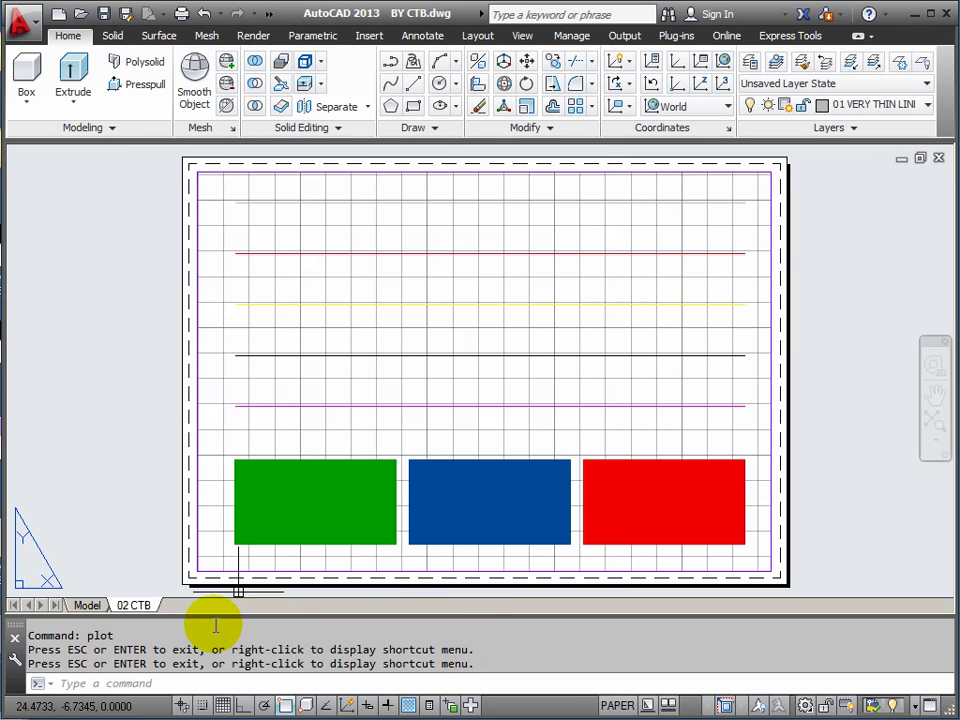
- Modify the 02 CTB layout's page setup to use the black-and-colour.ctb plot style table
right_click(141, 605)
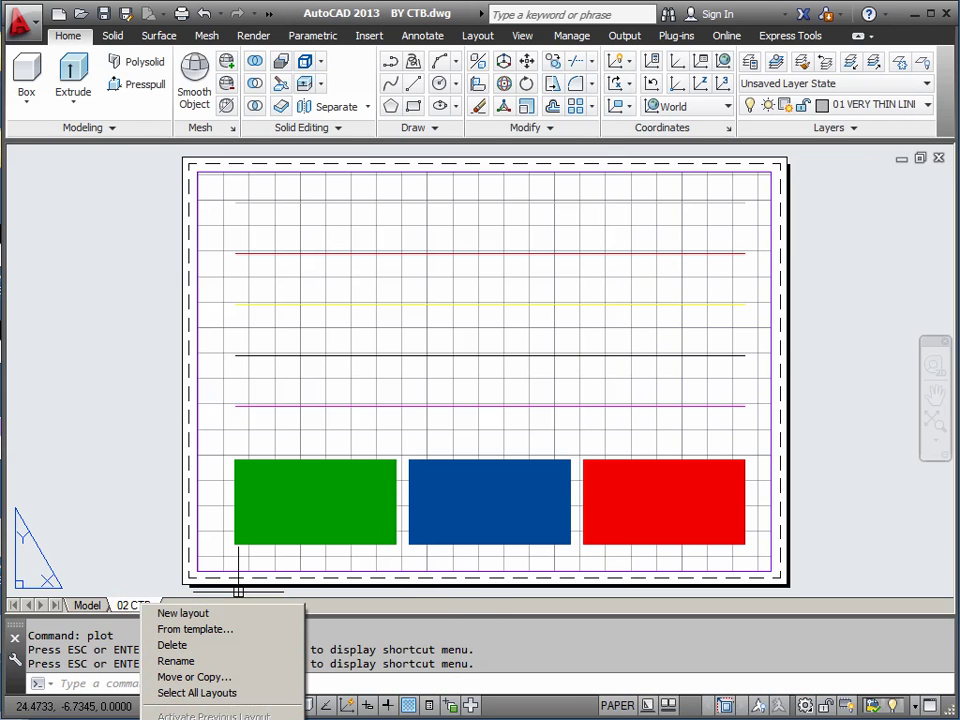
left_click(205, 719)
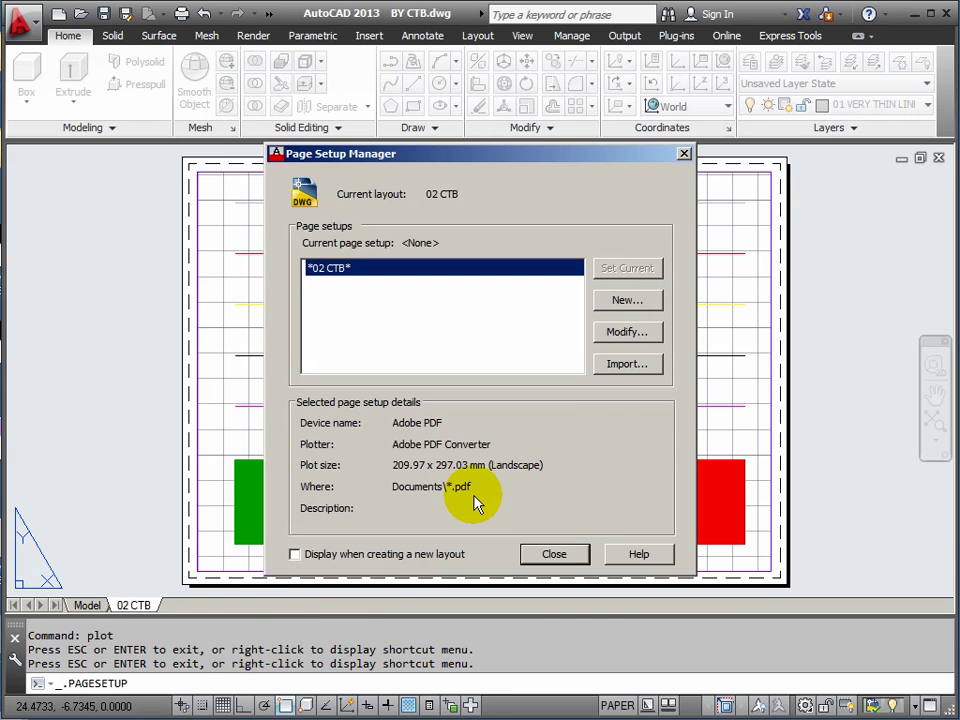
left_click(635, 334)
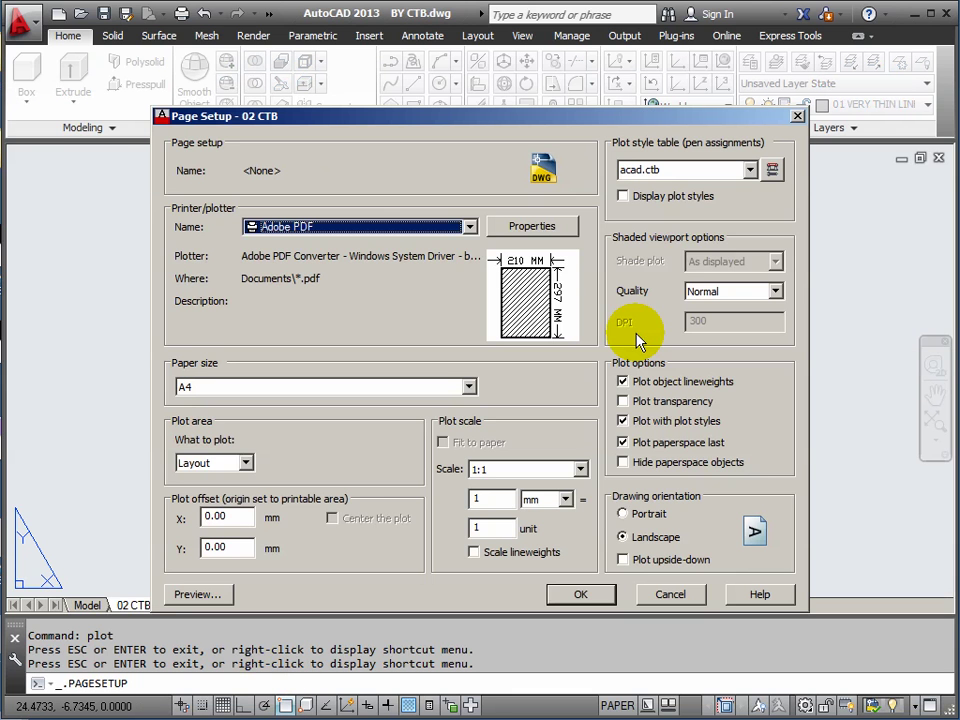
left_click(750, 170)
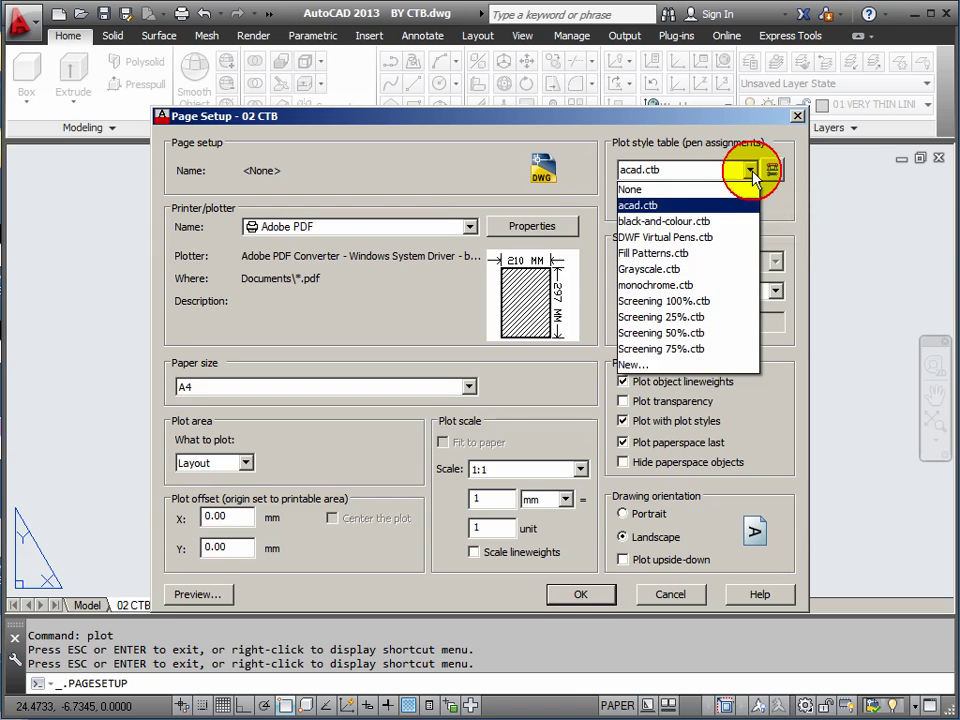
left_click(663, 222)
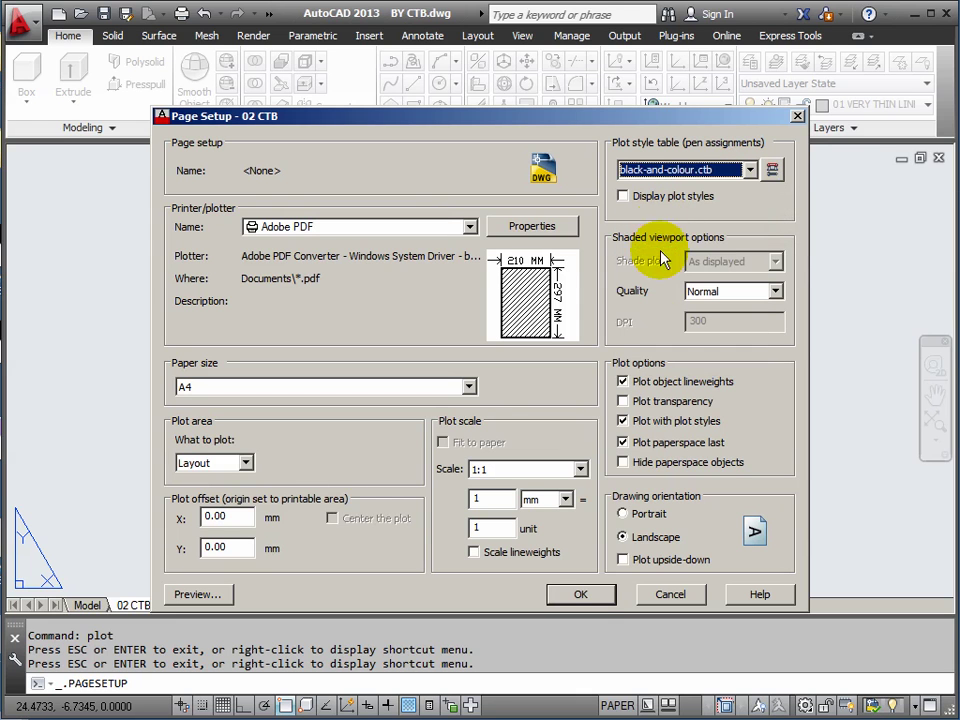
left_click(579, 596)
left_click(554, 555)
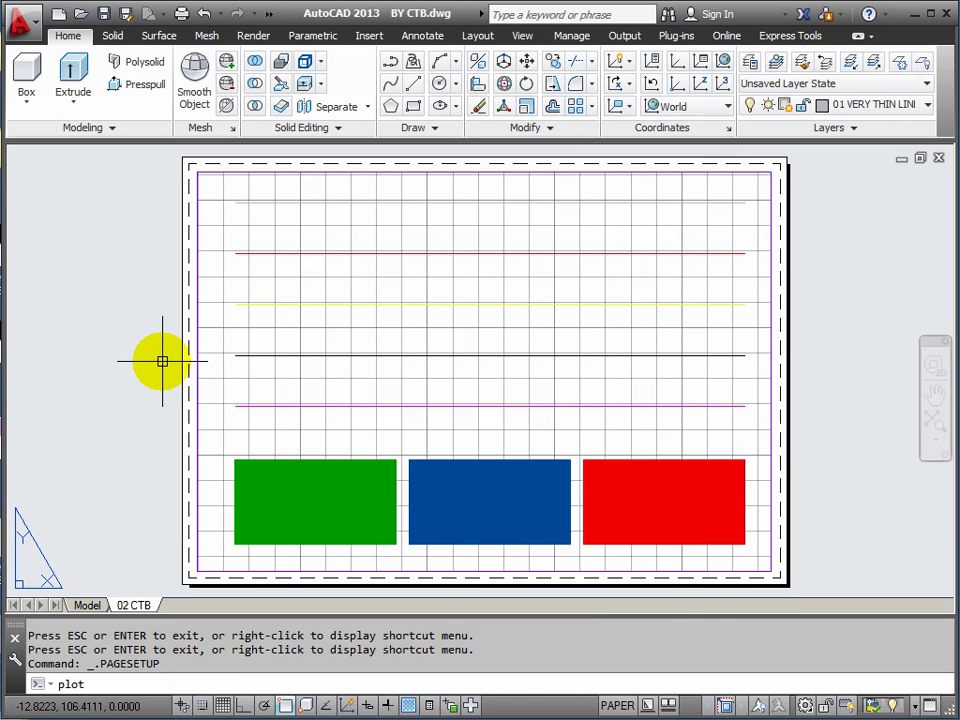
- Preview the plot of the 02 CTB layout with the black-and-colour.ctb plot style table assigned
key("Return")
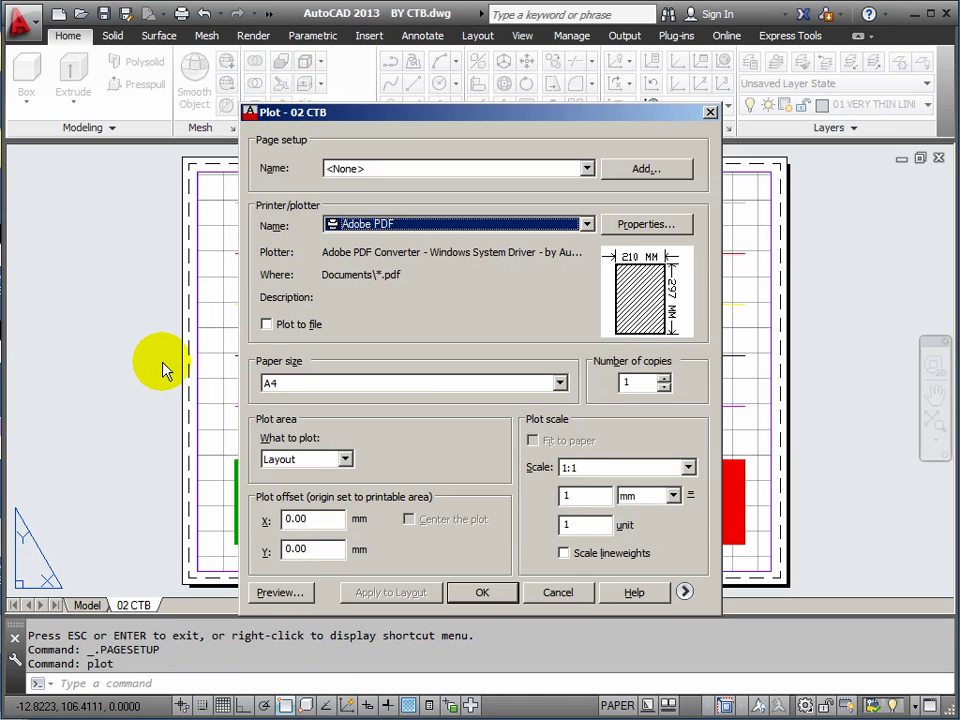
left_click(281, 594)
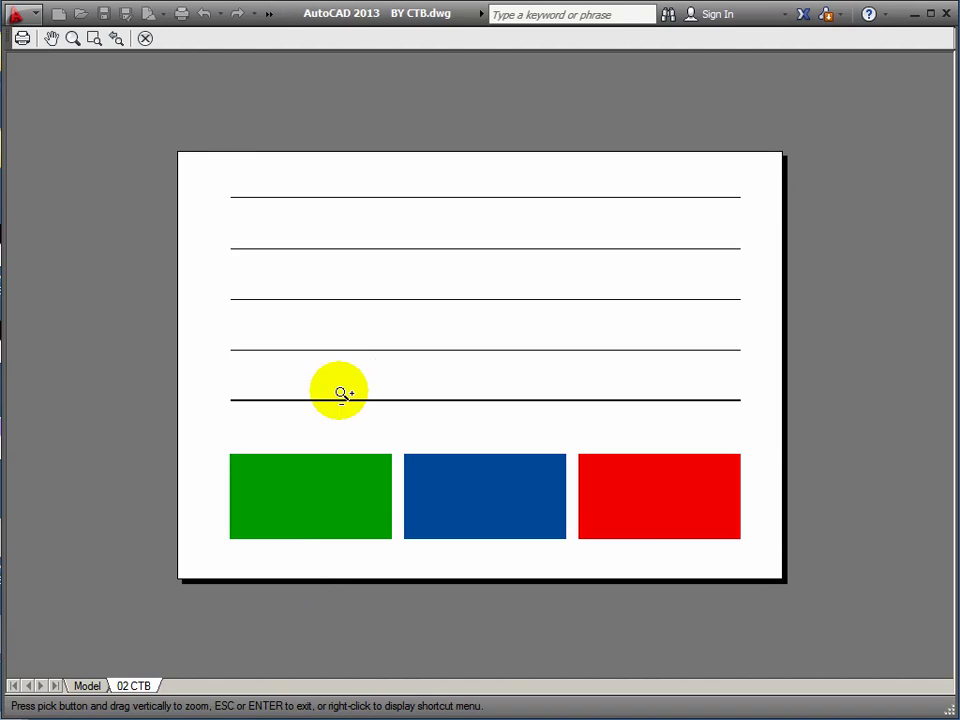
- Examine the plotted thickness of the five lines up close in the 02 CTB plot preview and leave the Plot command without plotting
scroll(313, 257, "up", 4)
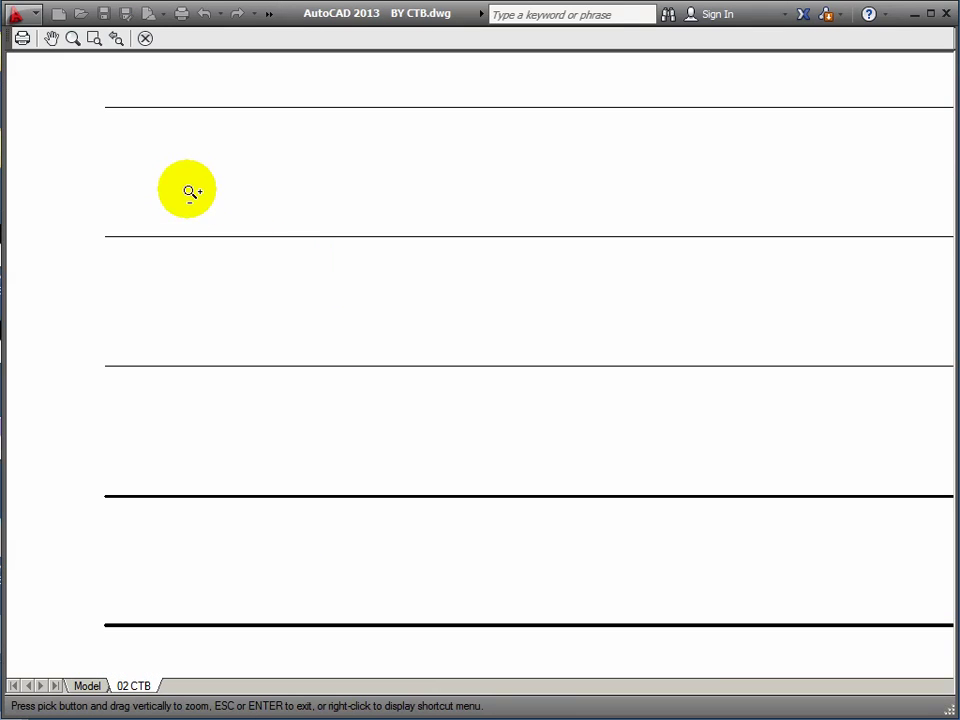
scroll(124, 132, "up", 4)
middle_click_drag(128, 135, 161, 167)
scroll(184, 180, "down", 8)
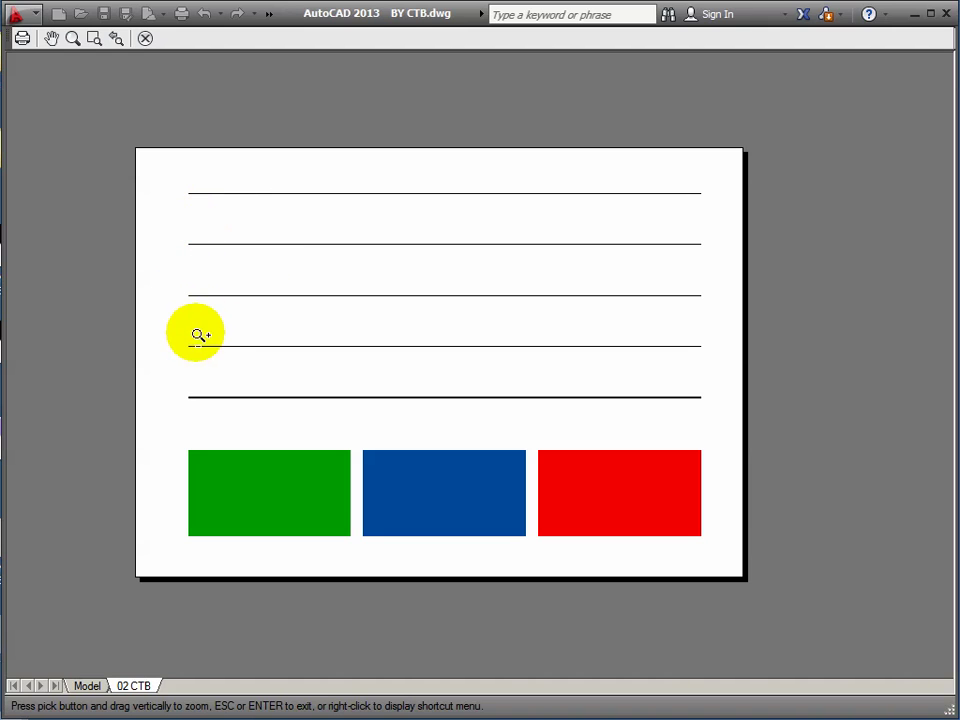
scroll(227, 273, "up", 2)
scroll(218, 277, "down", 4)
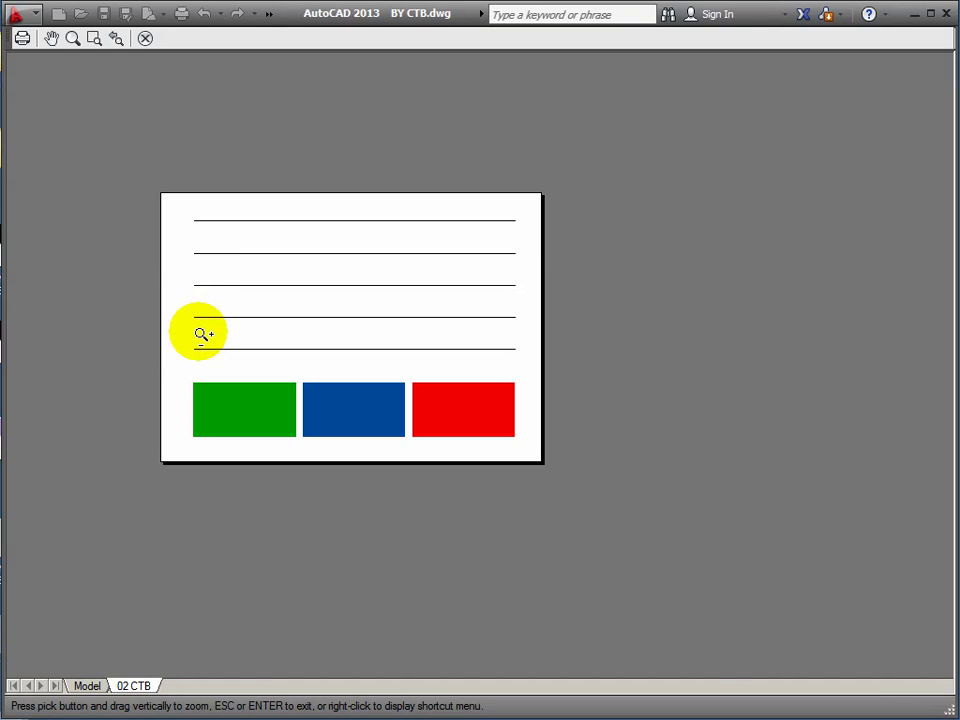
scroll(189, 380, "up", 10)
middle_click_drag(190, 358, 195, 400)
scroll(187, 530, "up", 3)
scroll(187, 530, "down", 4)
middle_click_drag(206, 508, 199, 583)
scroll(203, 575, "down", 2)
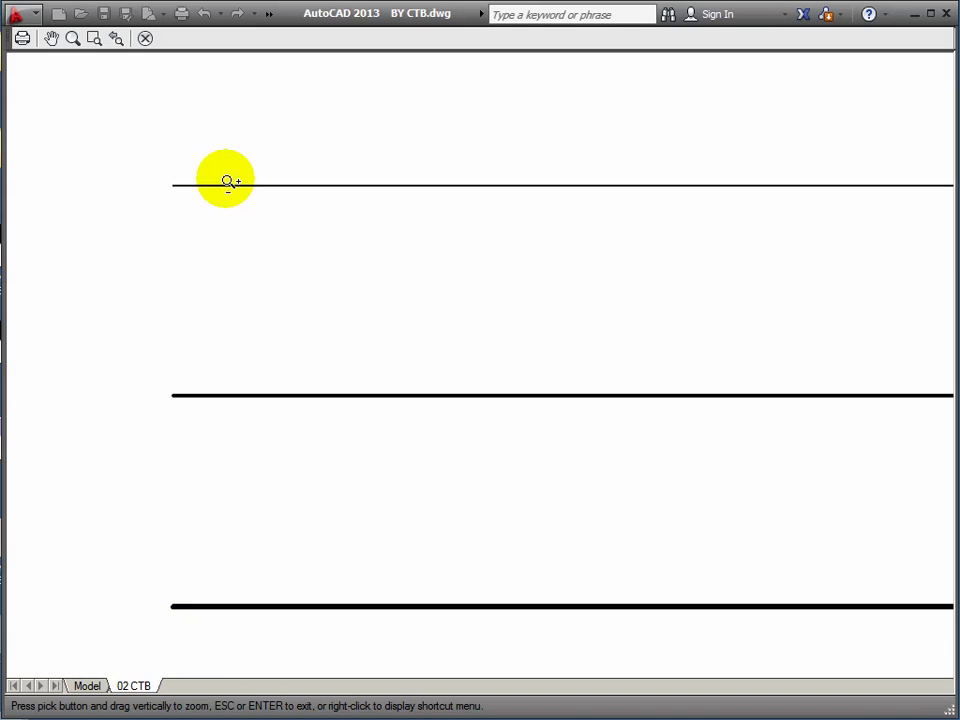
mouse_move(311, 174)
left_mouse_down()
mouse_move(300, 587)
mouse_move(302, 444)
left_mouse_up()
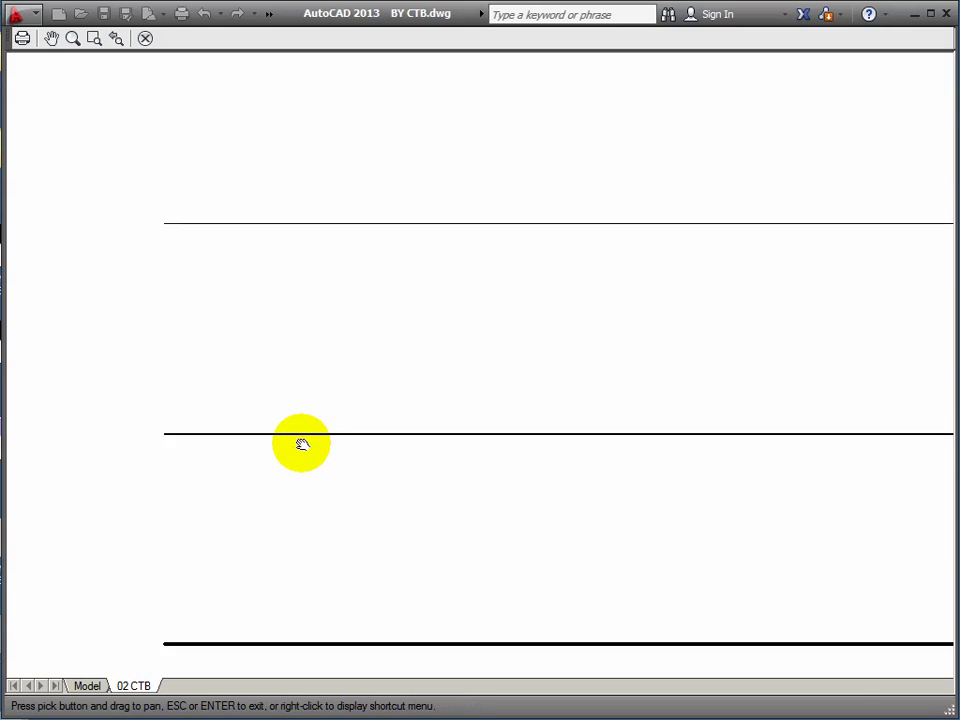
middle_click_drag(302, 444, 303, 273)
scroll(304, 256, "down", 6)
middle_click_drag(412, 254, 392, 267)
scroll(392, 268, "up", 2)
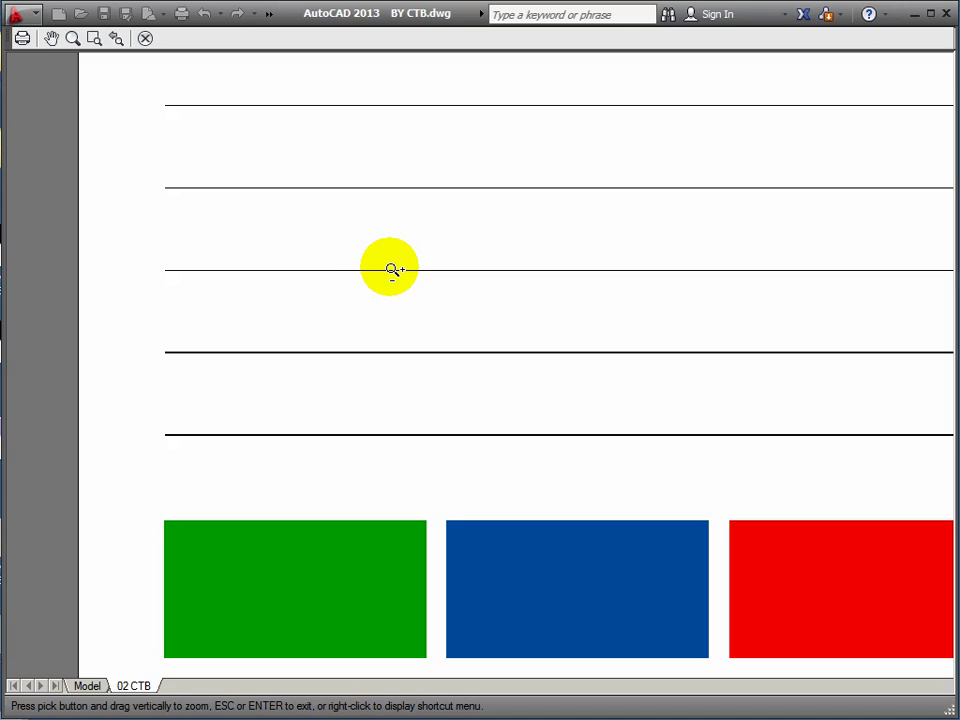
scroll(392, 268, "down", 2)
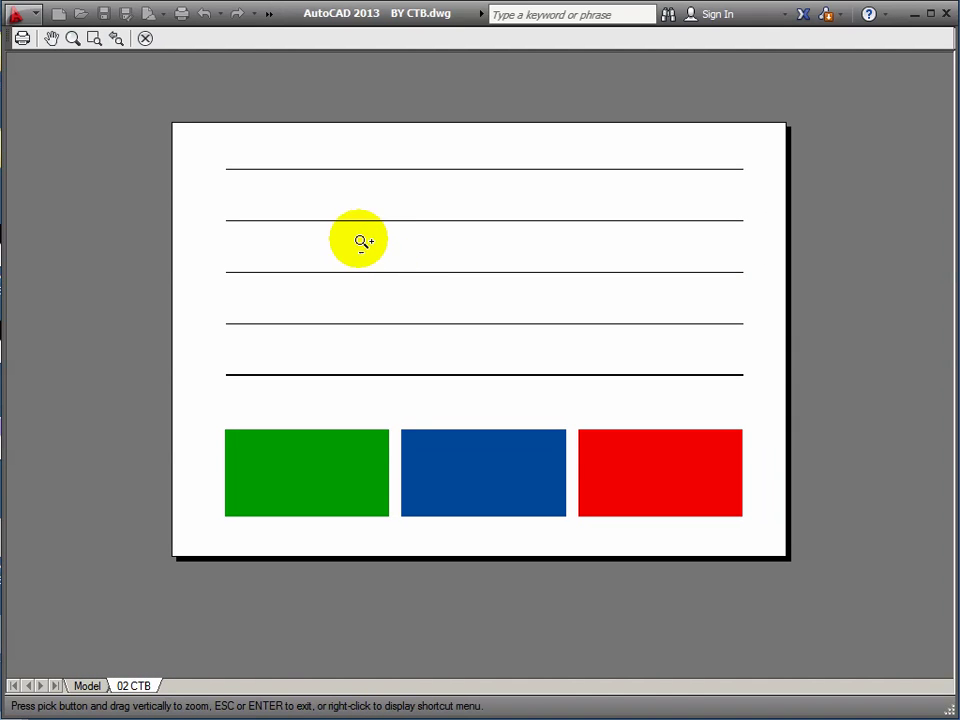
right_click(122, 254)
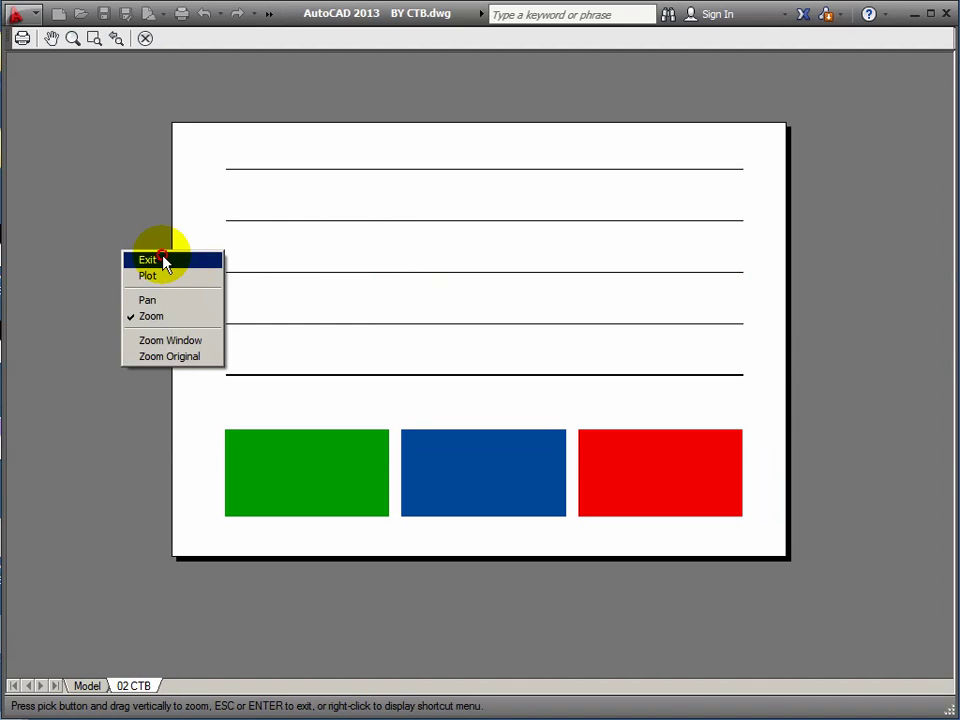
left_click(165, 262)
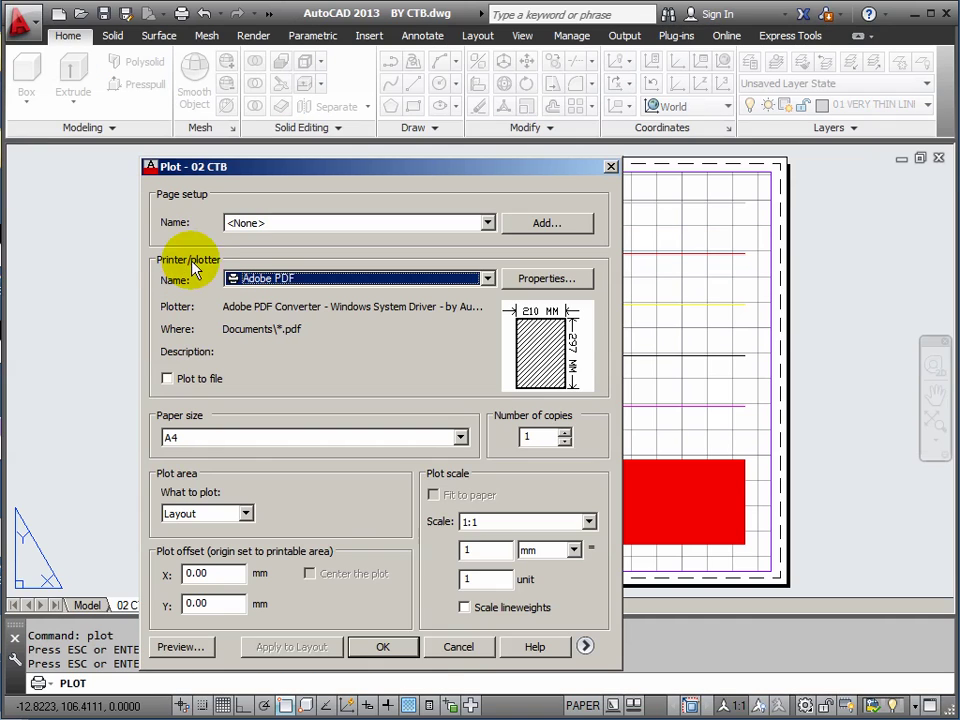
left_click(468, 647)
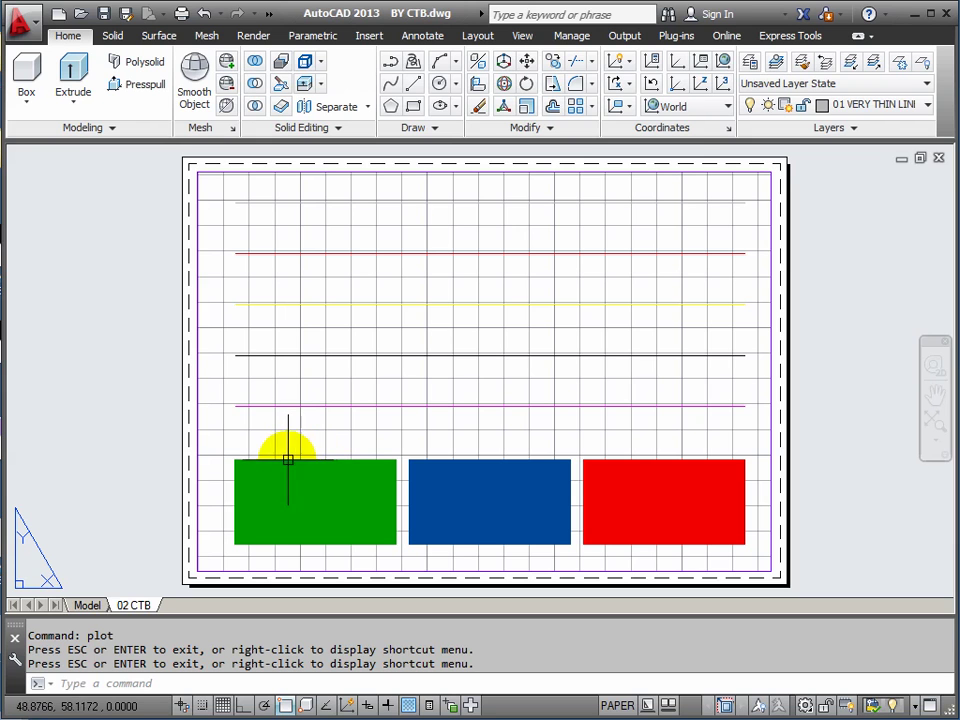
- Inspect the layers' index colours and the colour palette for layer 07 GREEEN STUFF, cancelling the colour selection and closing the layer properties
left_click(750, 62)
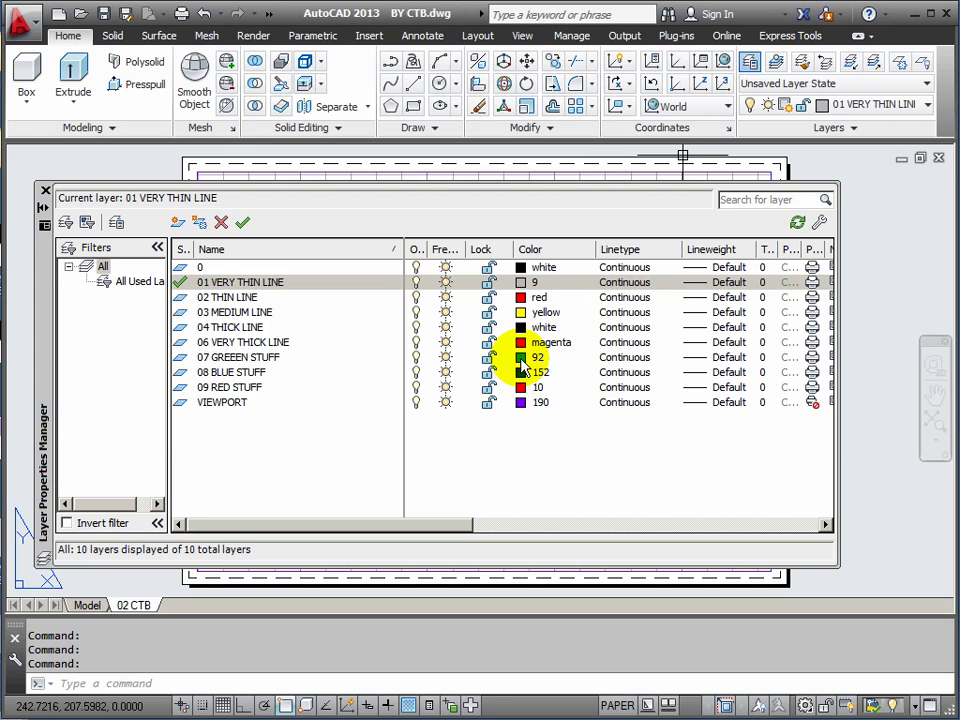
left_click(521, 360)
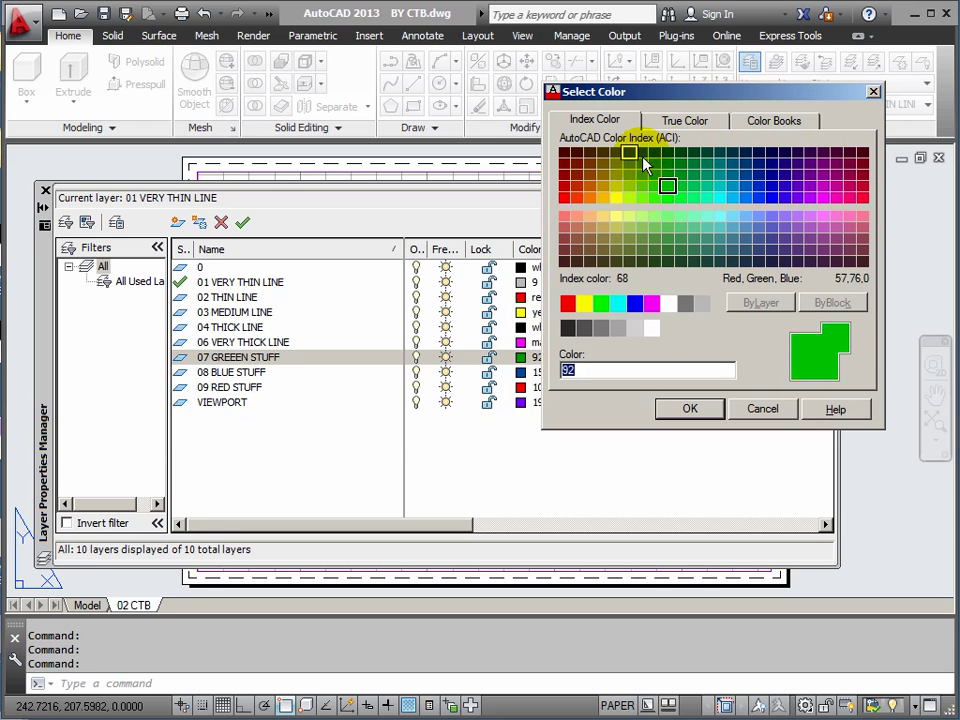
left_click(653, 328)
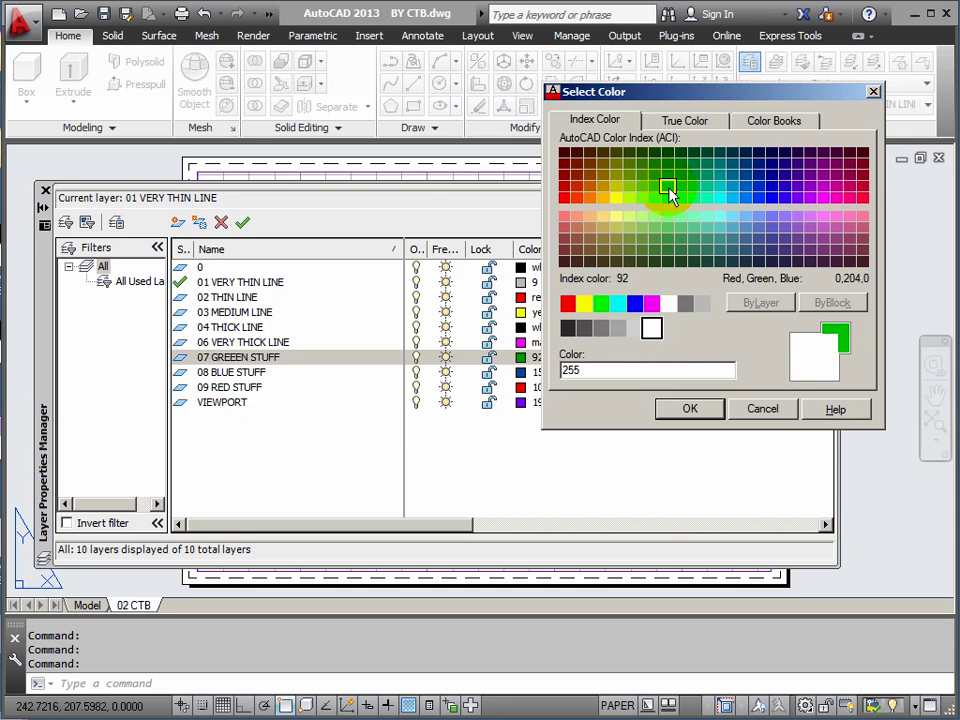
left_click(768, 411)
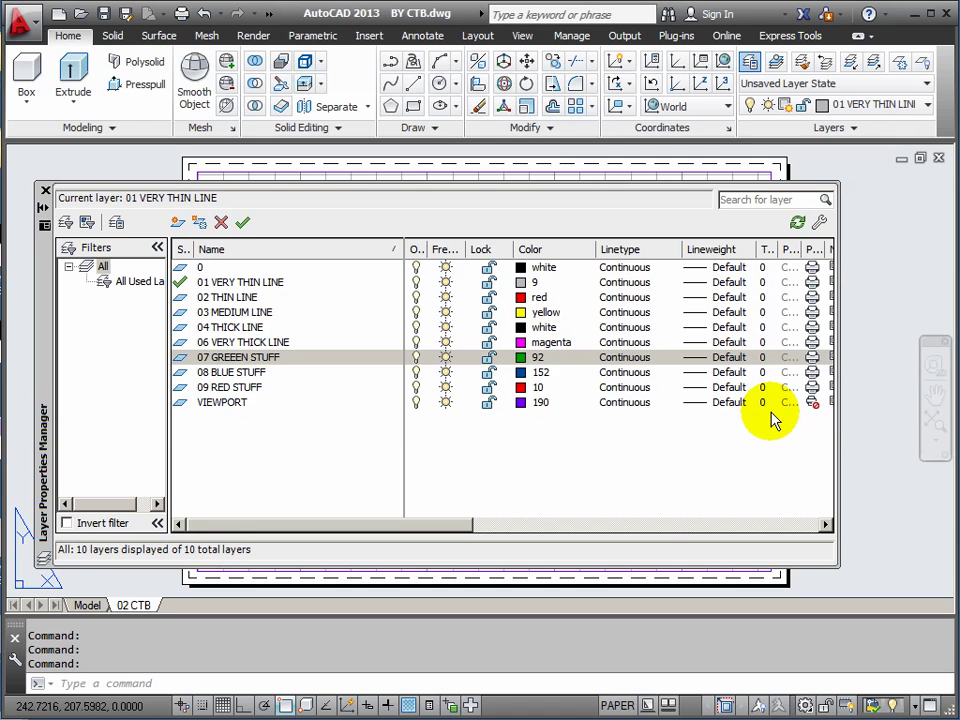
left_click(45, 190)
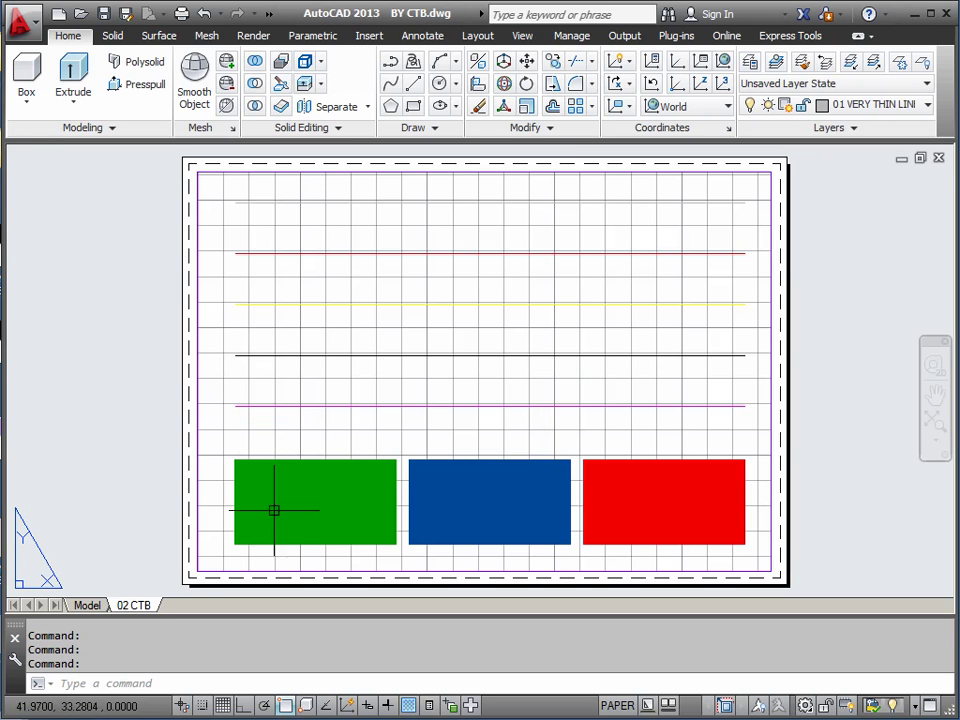
- Open black-and-colour.ctb for editing from the 02 CTB page setup and set the screening of Color 92 to 50
right_click(136, 607)
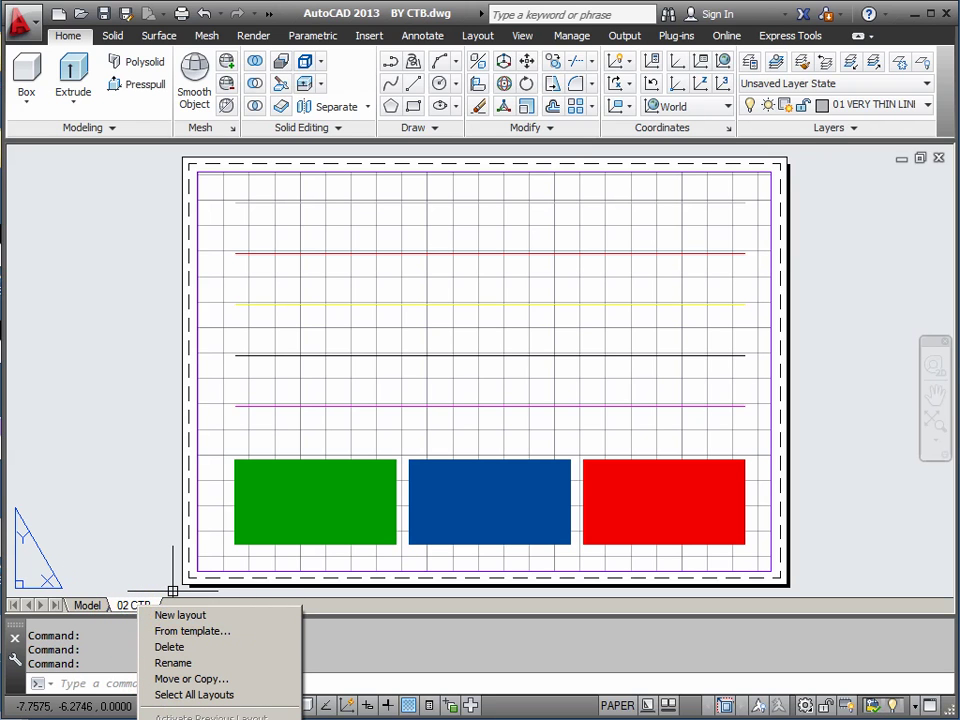
left_click(240, 703)
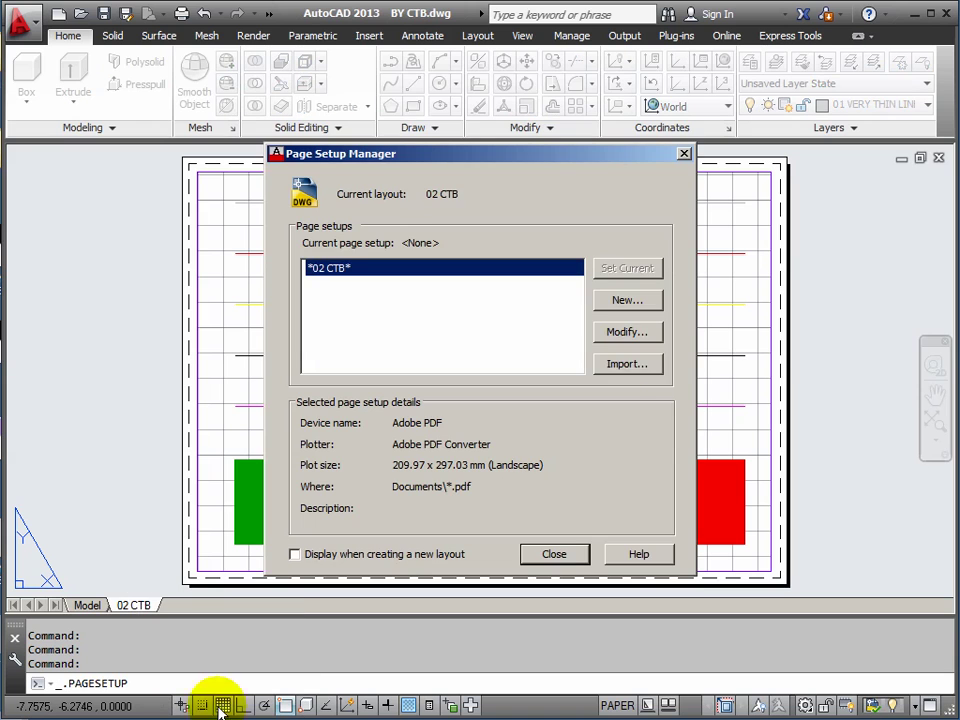
left_click(627, 333)
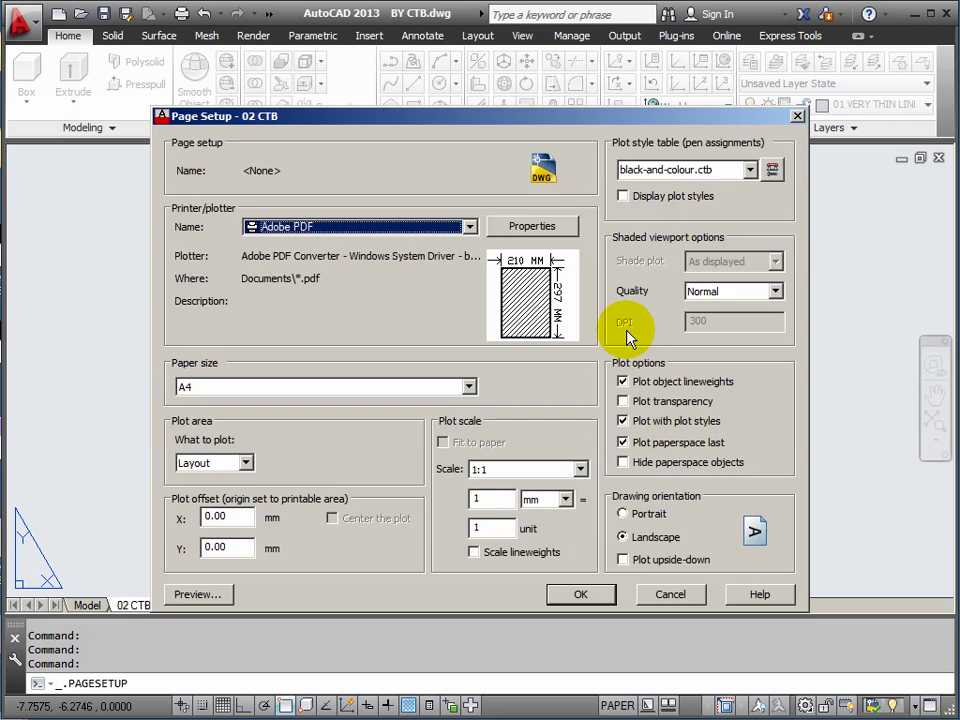
left_click(773, 171)
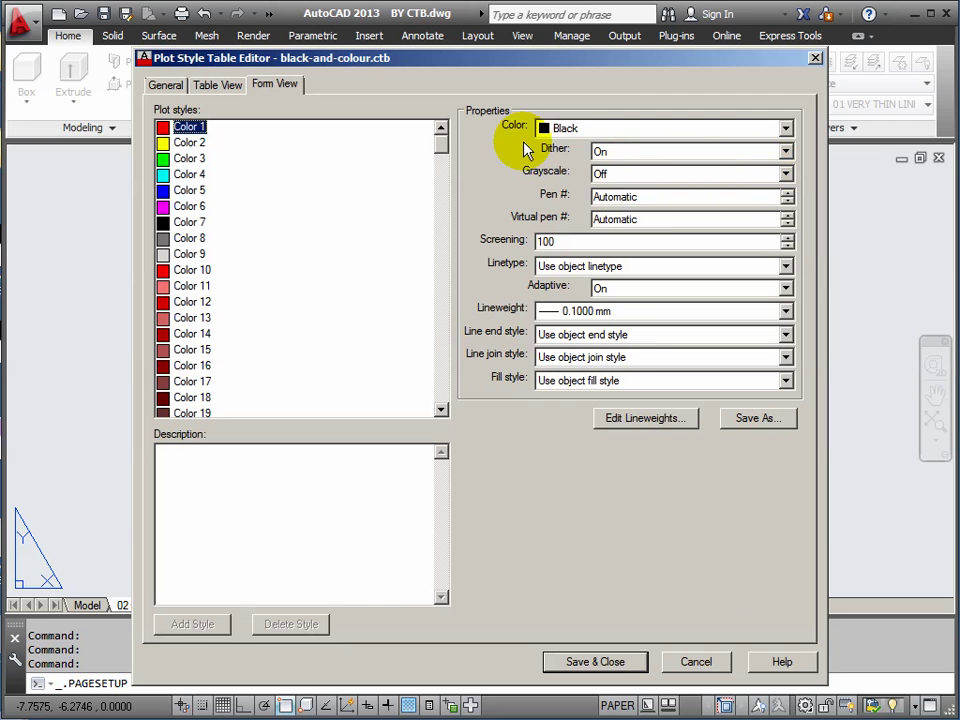
left_click_drag(440, 144, 447, 232)
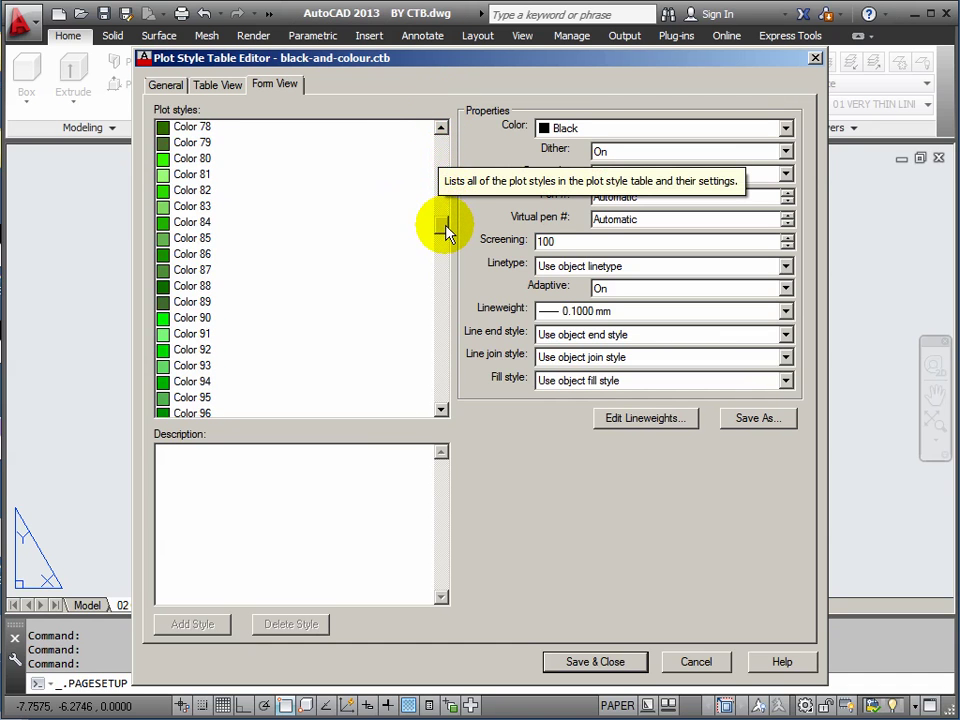
left_click(175, 350)
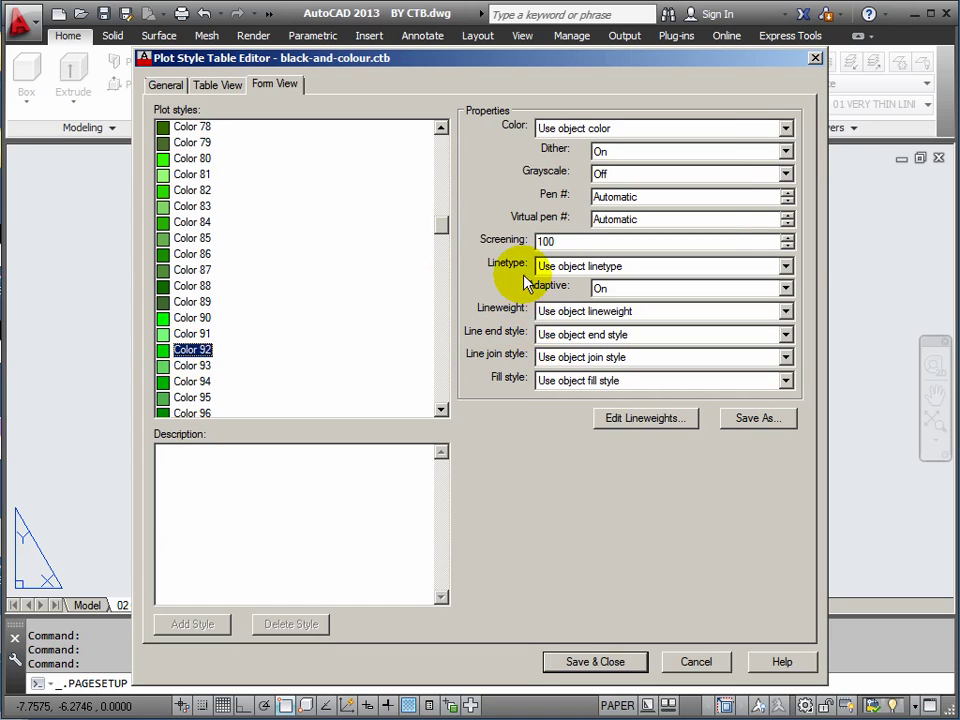
mouse_move(570, 241)
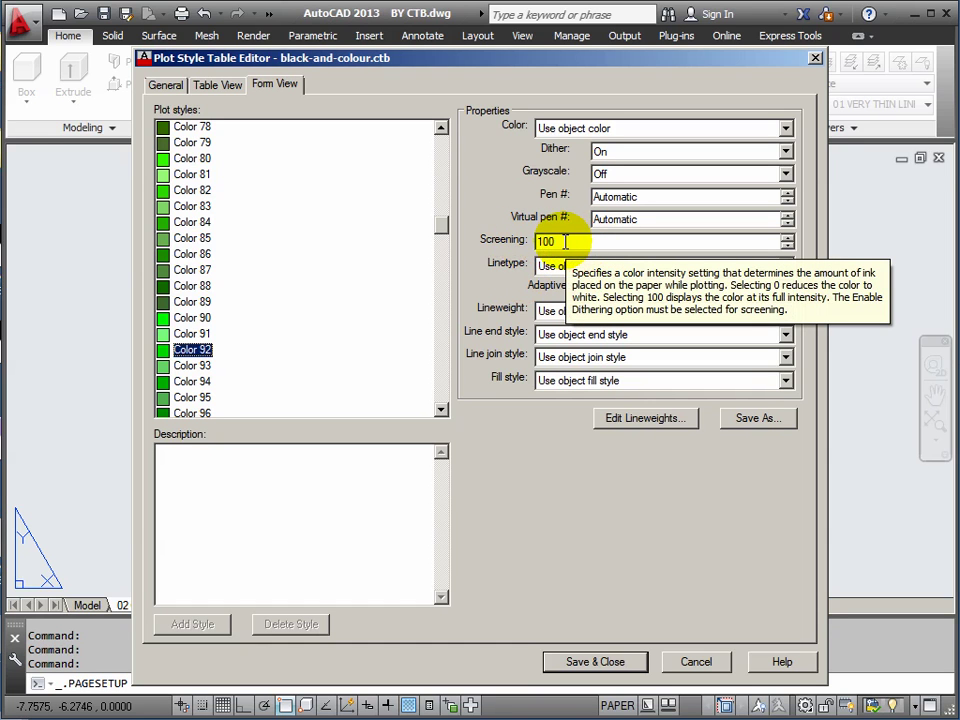
double_click(556, 241)
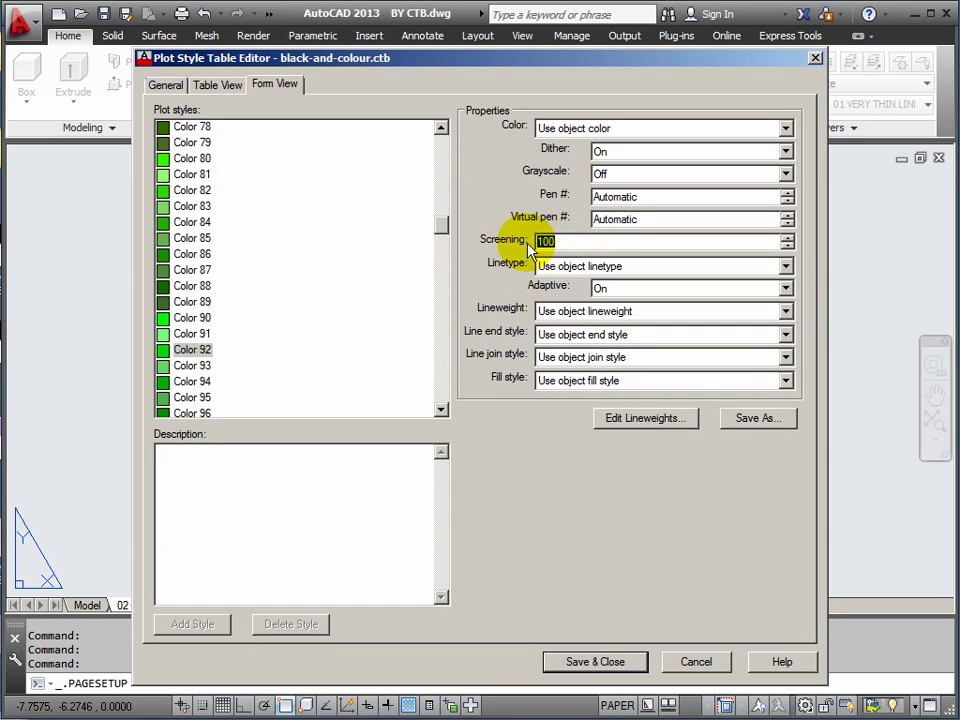
type("50")
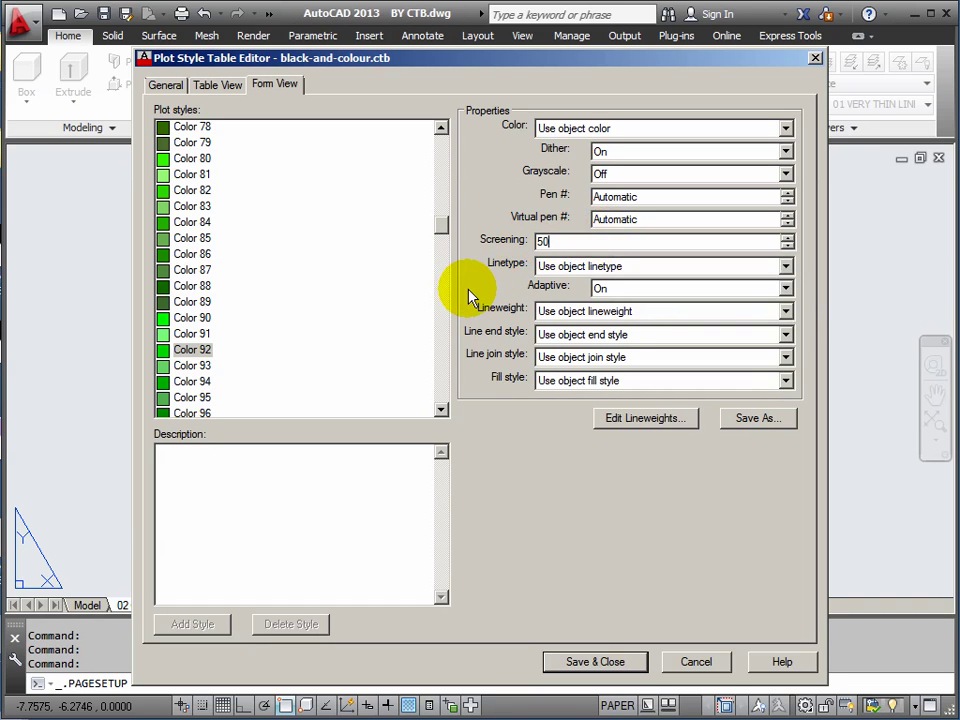
- Set the screening of Color 152 to 75 in black-and-colour.ctb, then save and close the table
left_click(442, 387)
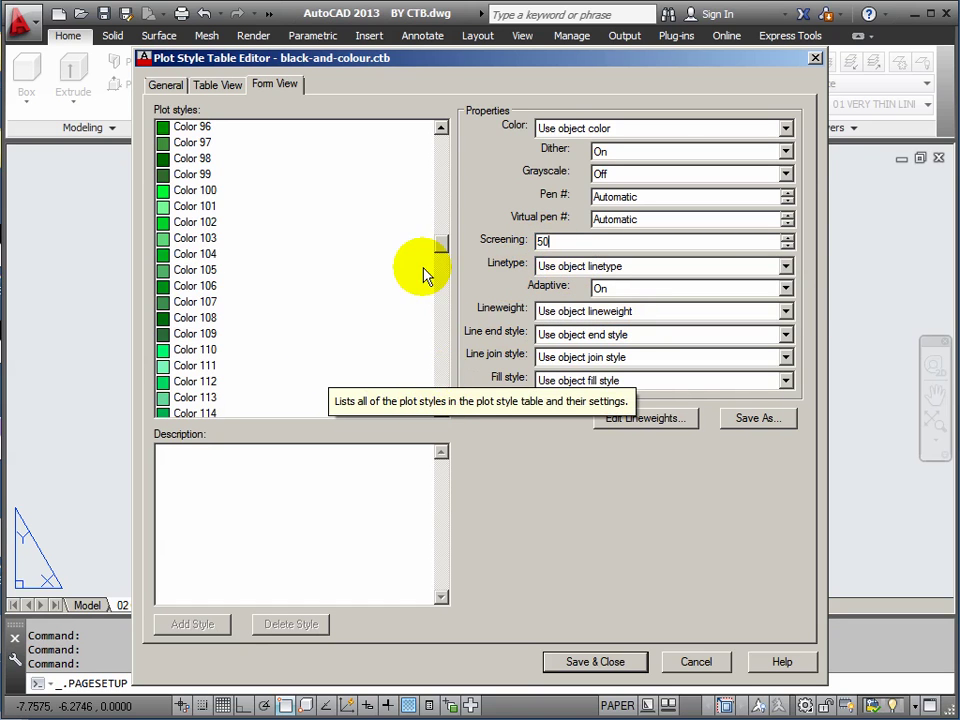
left_click_drag(446, 242, 448, 281)
left_click(178, 413)
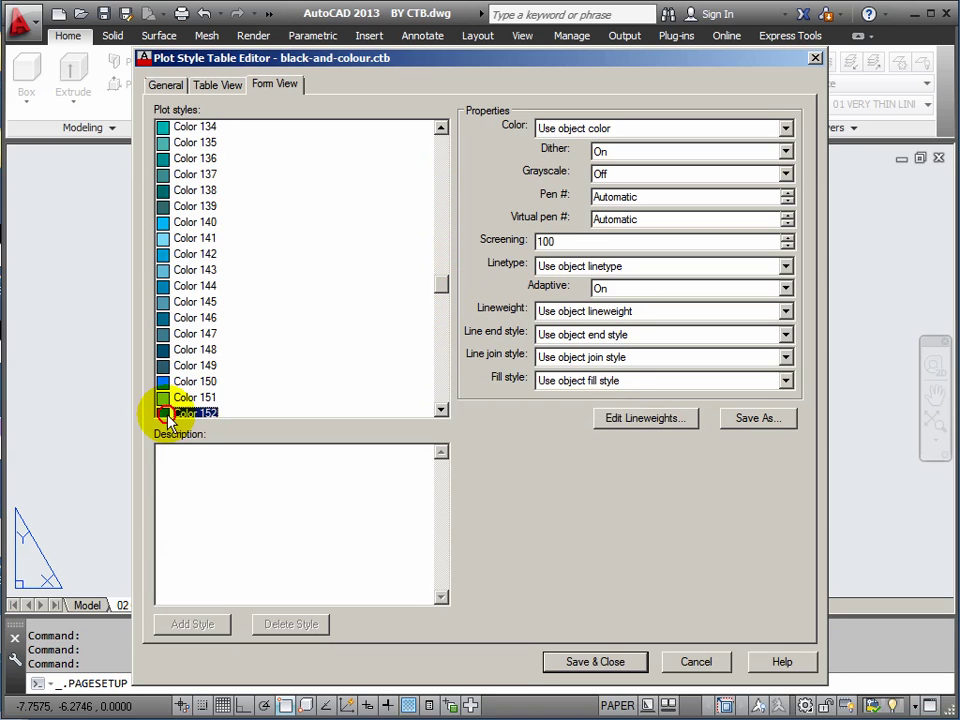
double_click(553, 241)
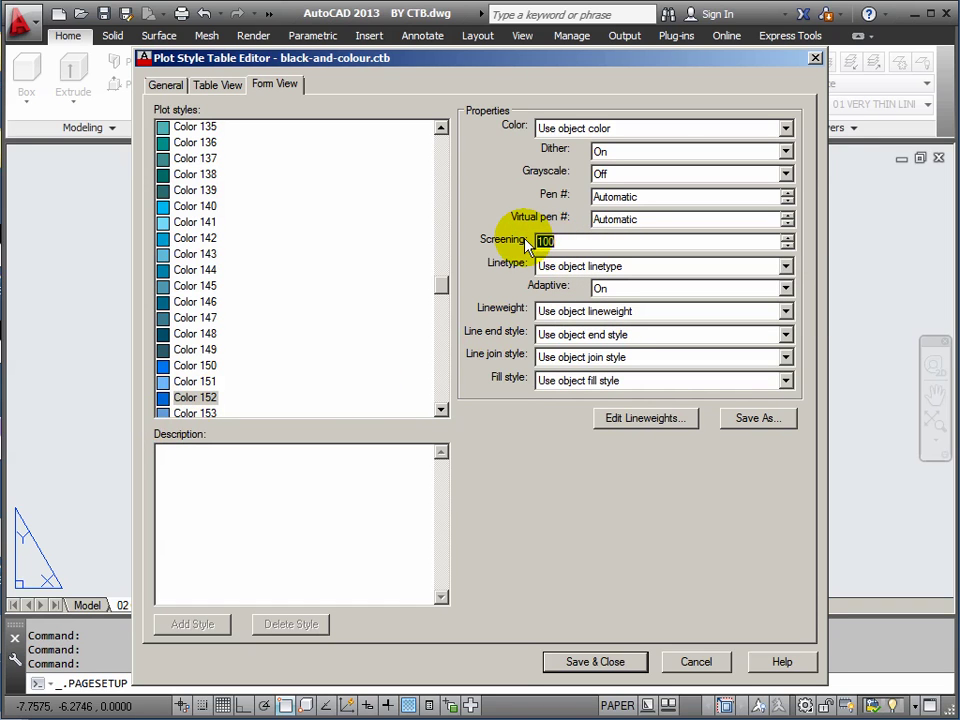
type("75")
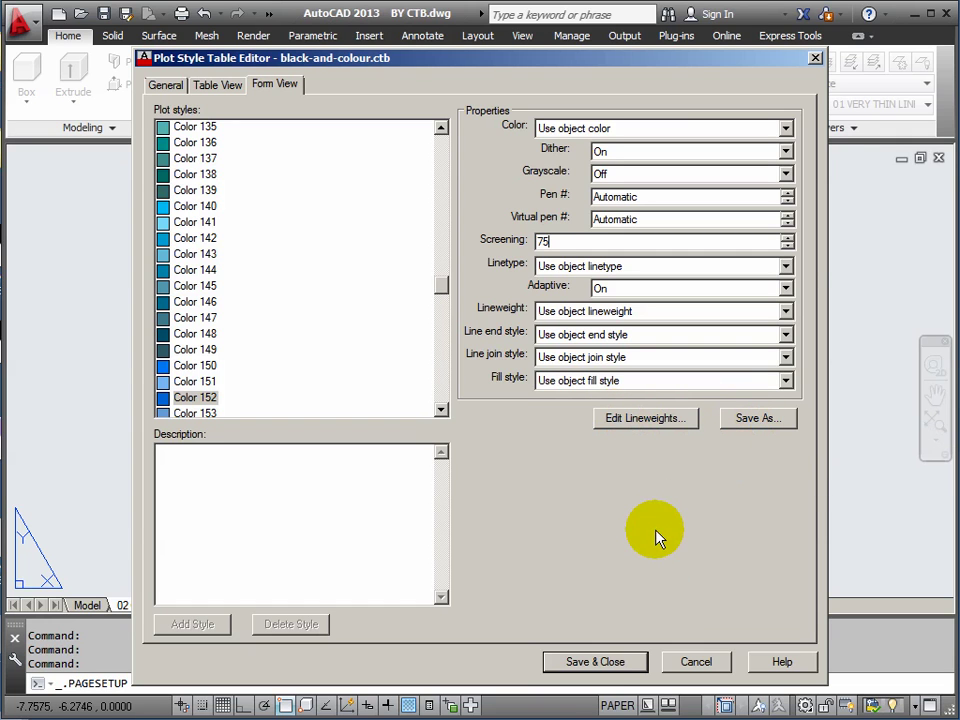
left_click(608, 660)
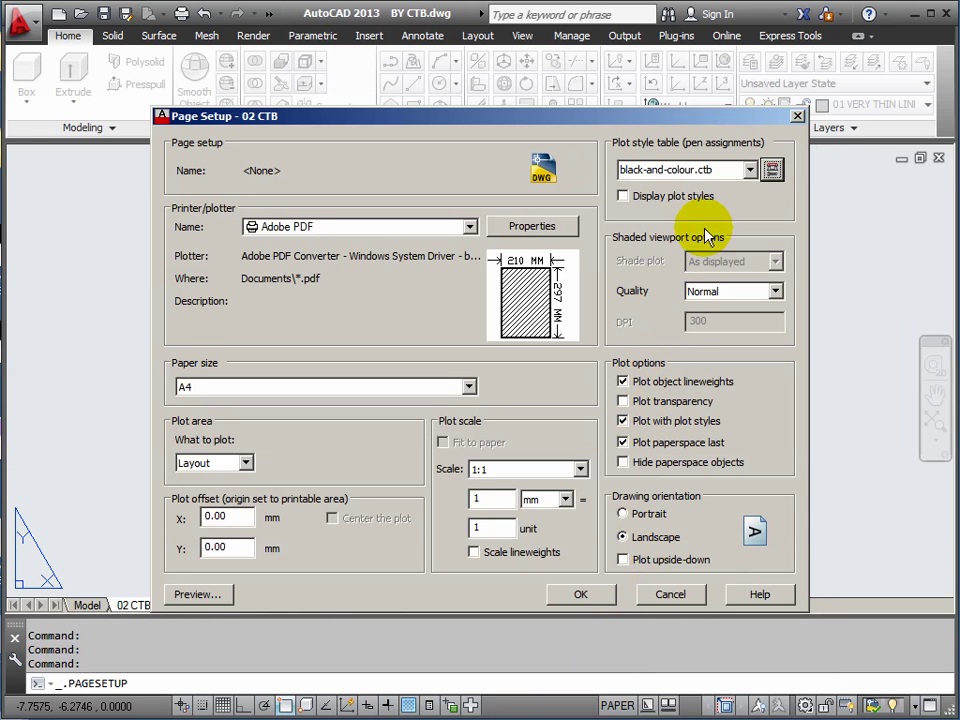
- Preview the 02 CTB page setup and examine the screened green and blue fills beside the red one
left_click(197, 595)
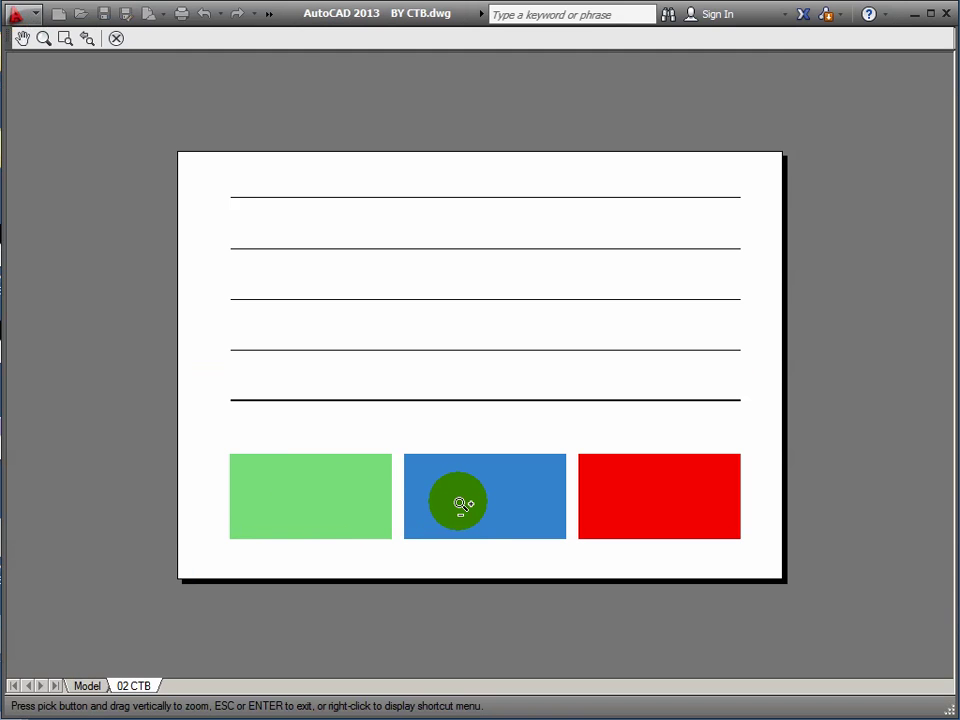
scroll(463, 505, "up", 4)
scroll(463, 505, "down", 2)
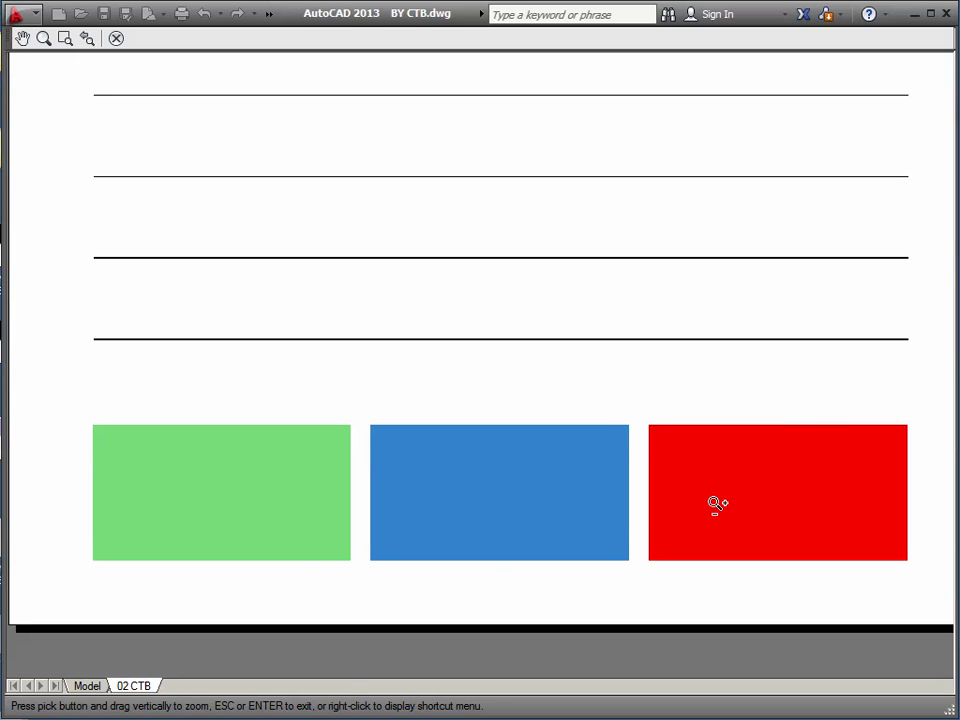
scroll(718, 504, "down", 2)
scroll(621, 456, "up", 2)
scroll(626, 461, "down", 2)
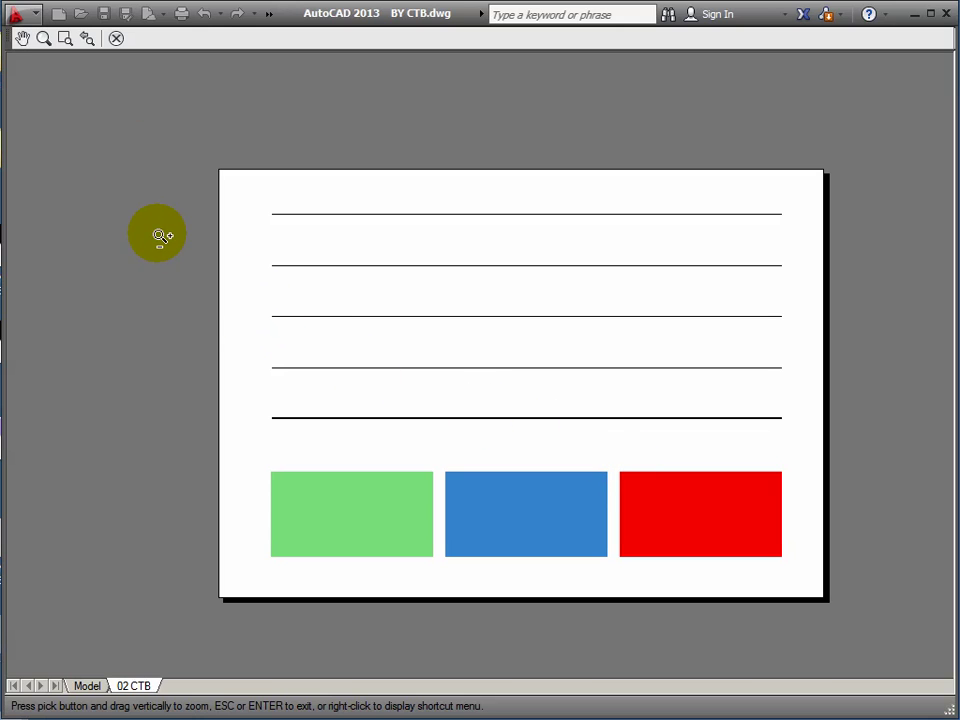
- Leave the preview, exit the 02 CTB page setup and switch to model space
key("Escape")
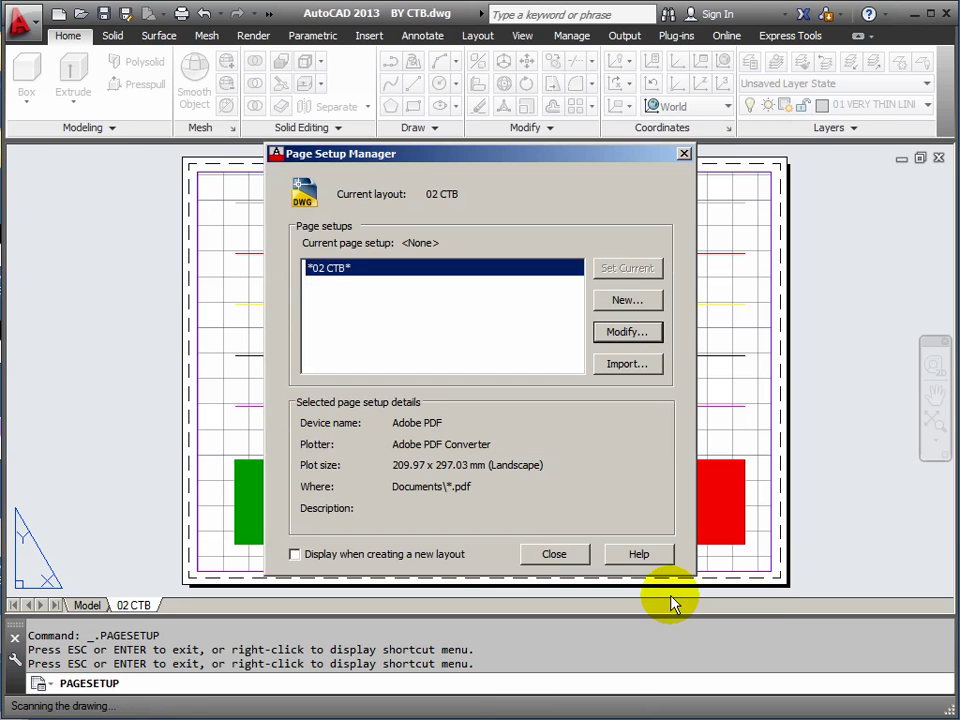
left_click(568, 558)
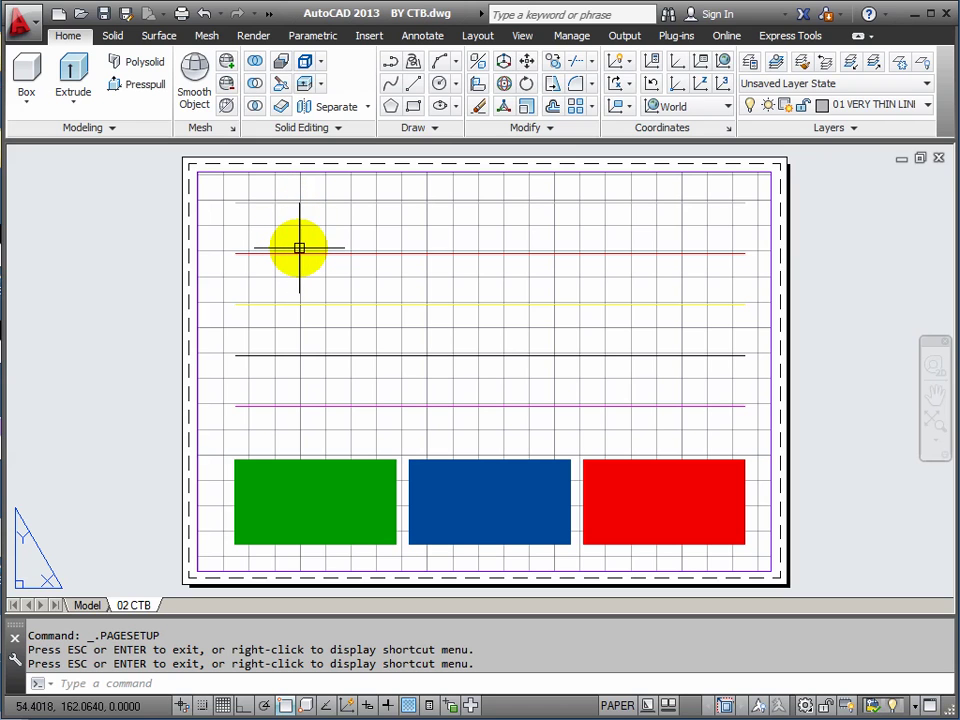
left_click(87, 606)
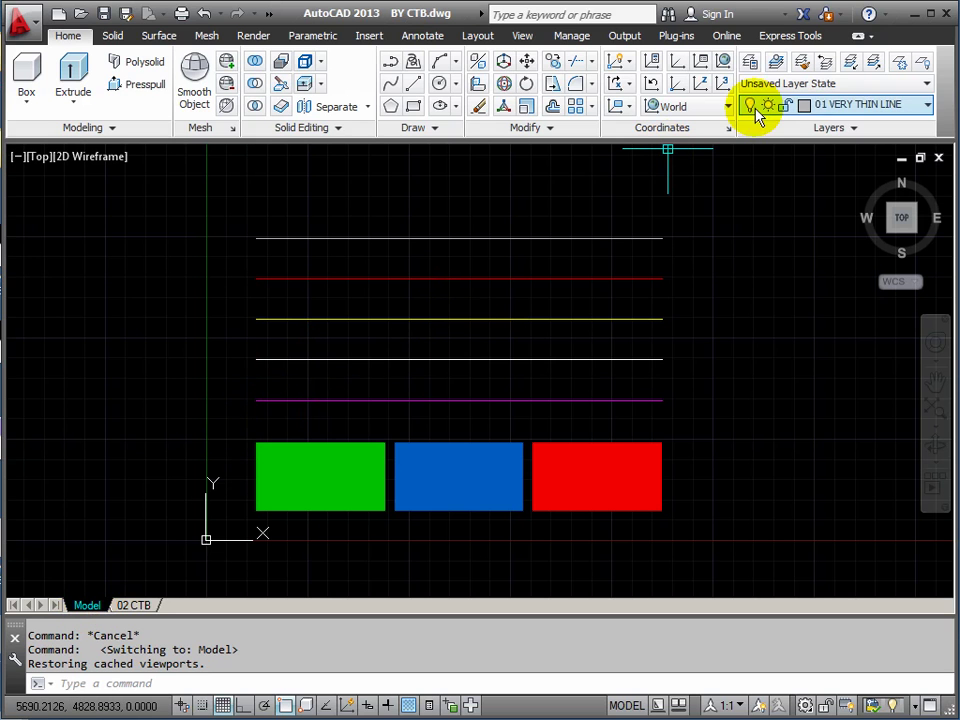
- Set the colour of the 02 THIN LINE layer to magenta and close the layer manager
left_click(749, 64)
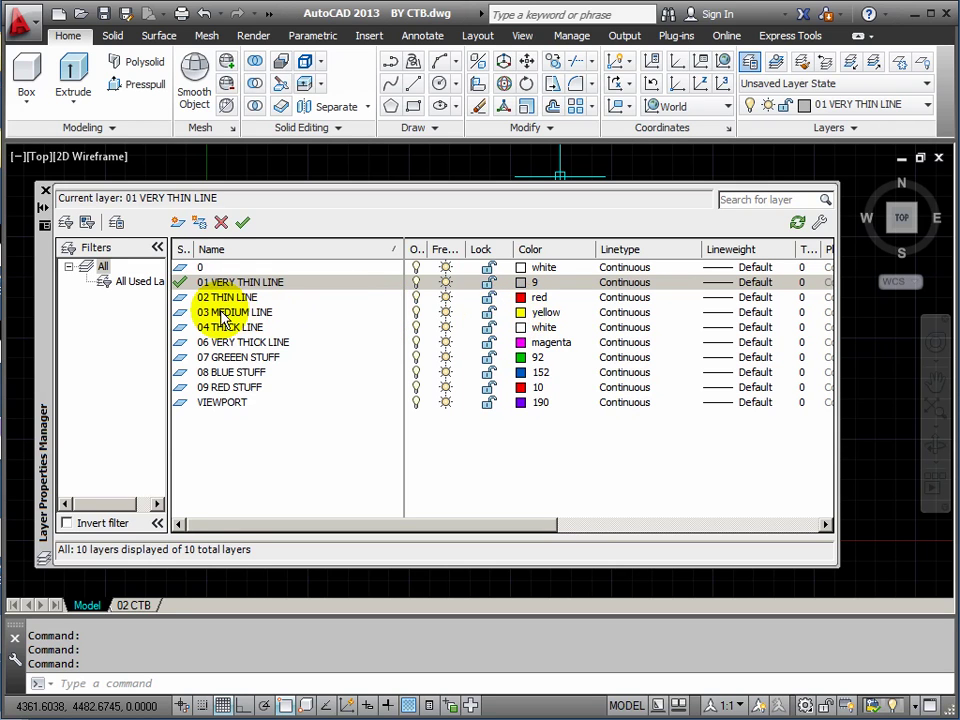
left_click(521, 298)
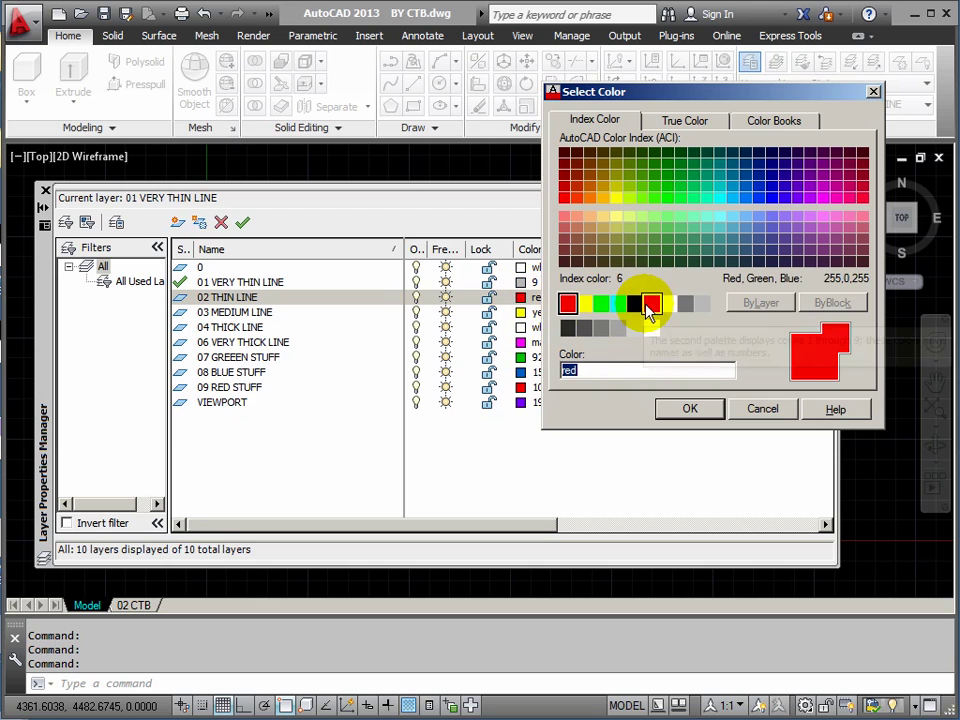
left_click(651, 305)
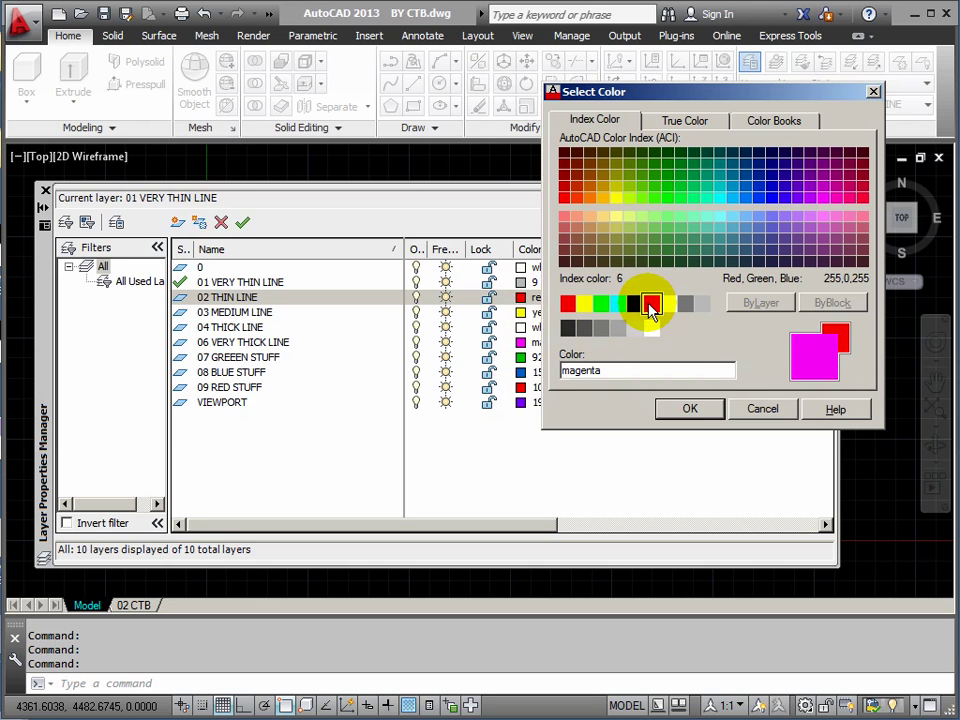
left_click(689, 408)
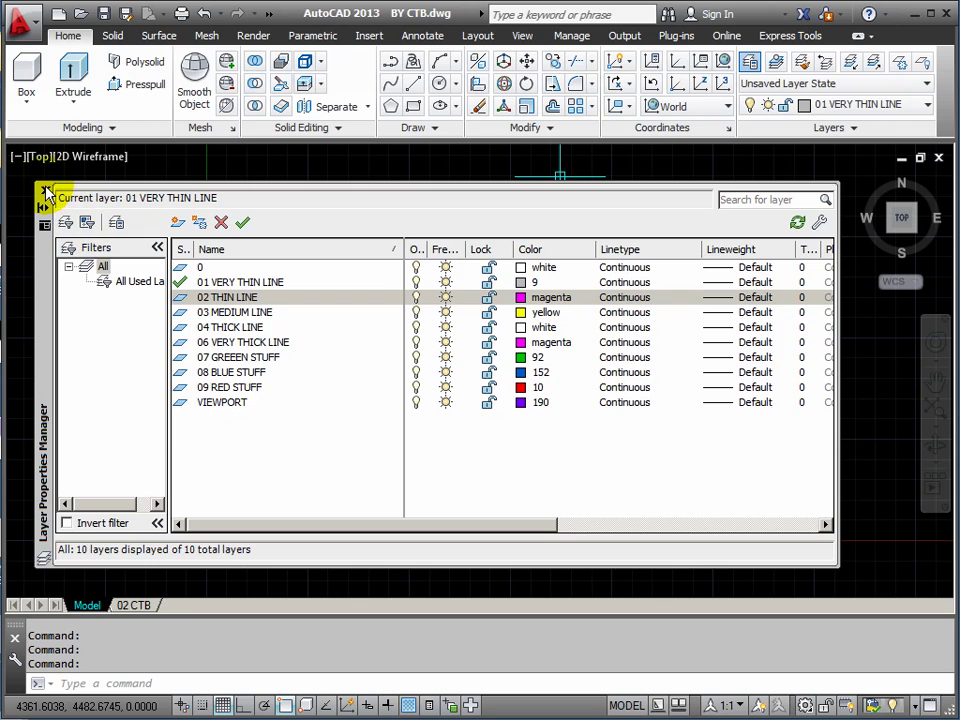
left_click(45, 190)
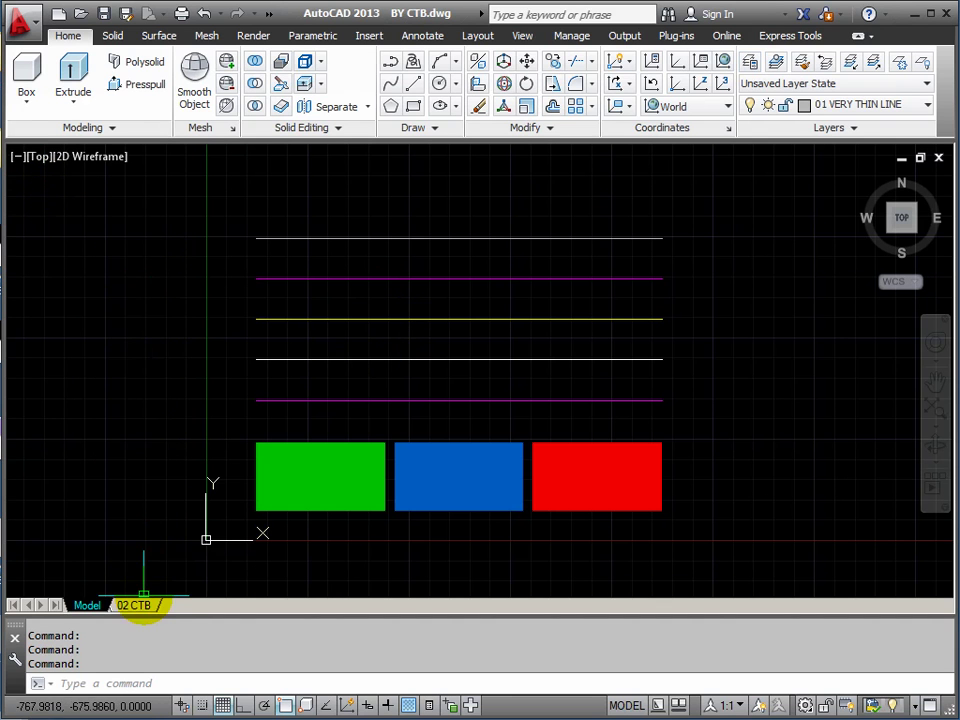
- Preview the plot of the 02 CTB layout, compare the second line's weight with the other lines, and leave without plotting
left_click(134, 606)
right_click(134, 606)
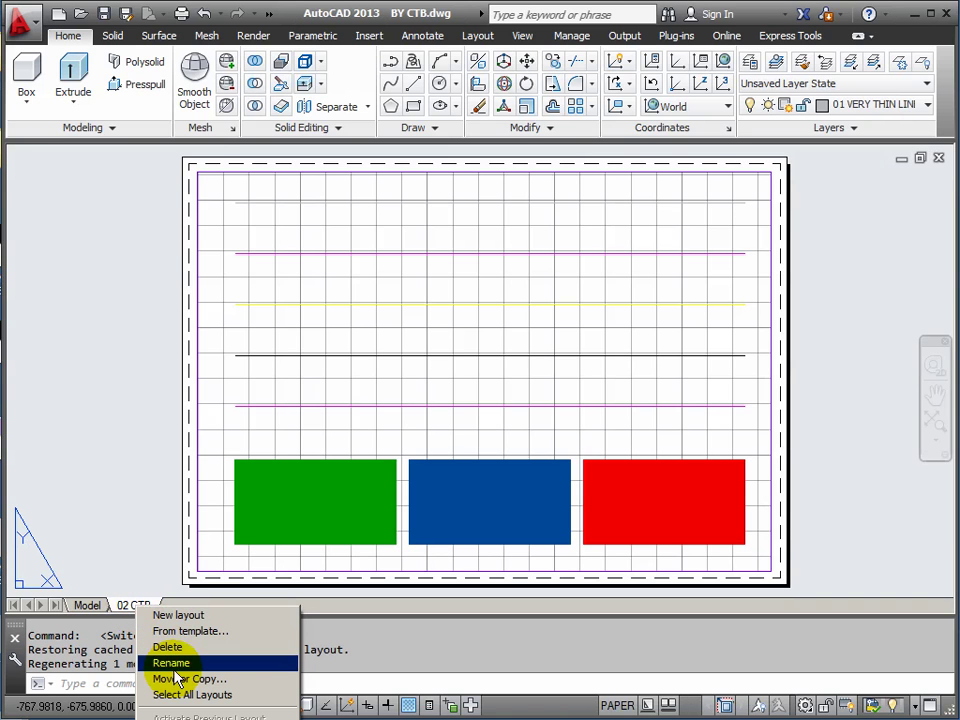
left_click(190, 718)
left_click(274, 594)
left_click_drag(231, 294, 284, 218)
scroll(302, 221, "down", 3)
scroll(285, 264, "up", 3)
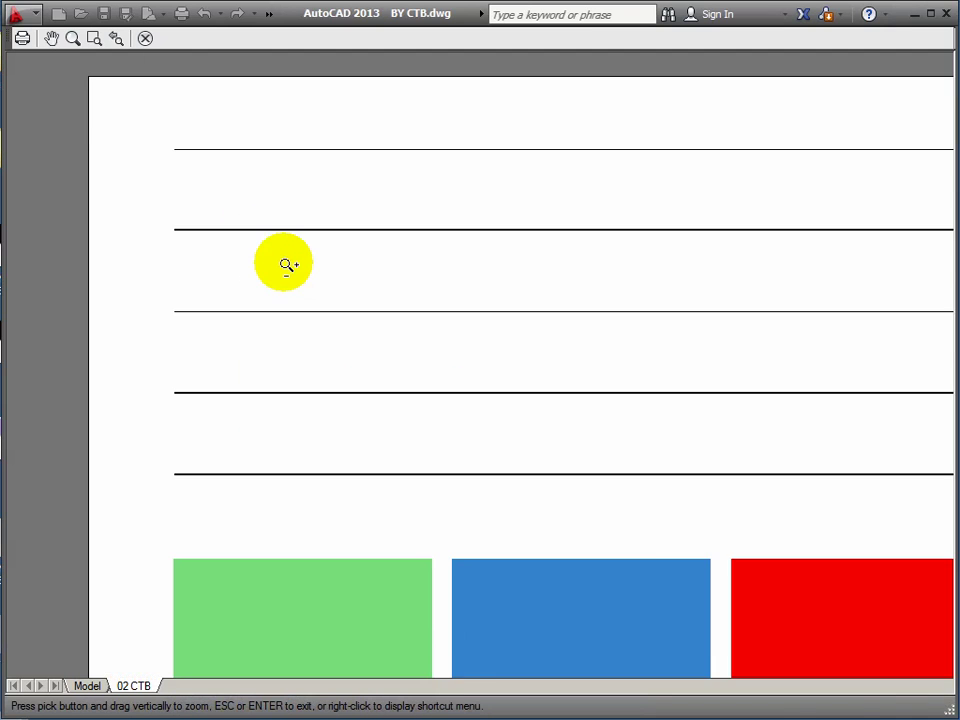
scroll(285, 264, "down", 2)
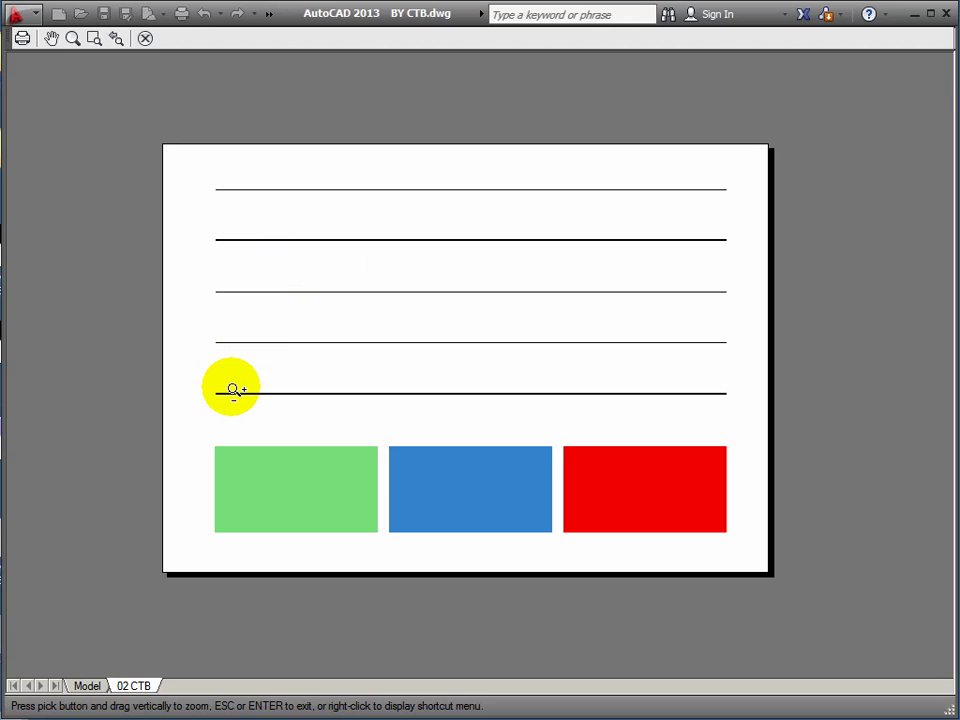
right_click(126, 343)
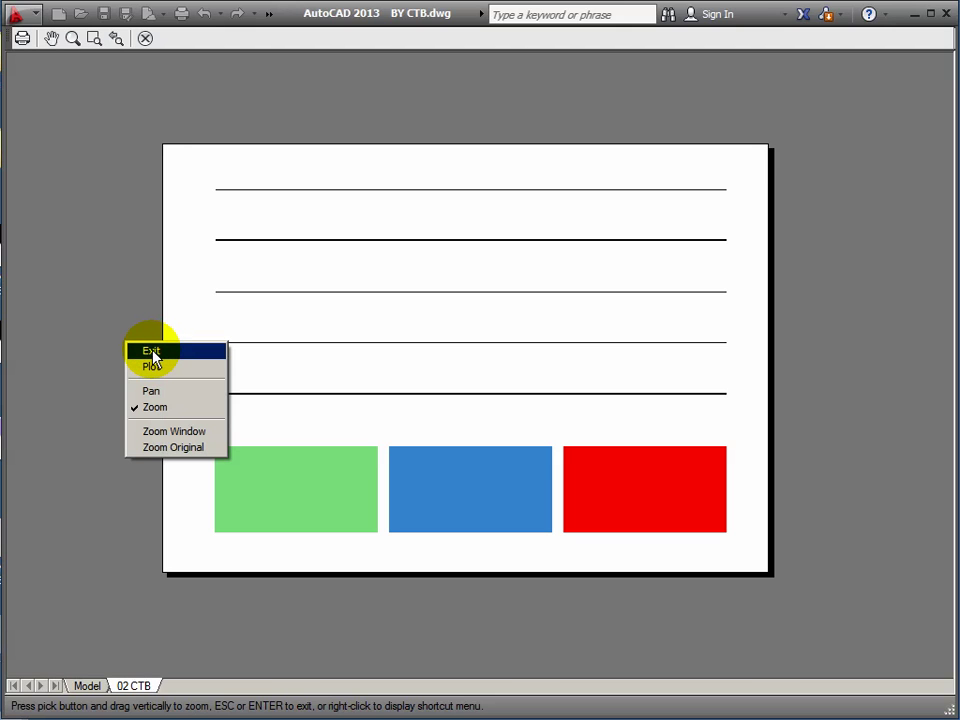
left_click(152, 352)
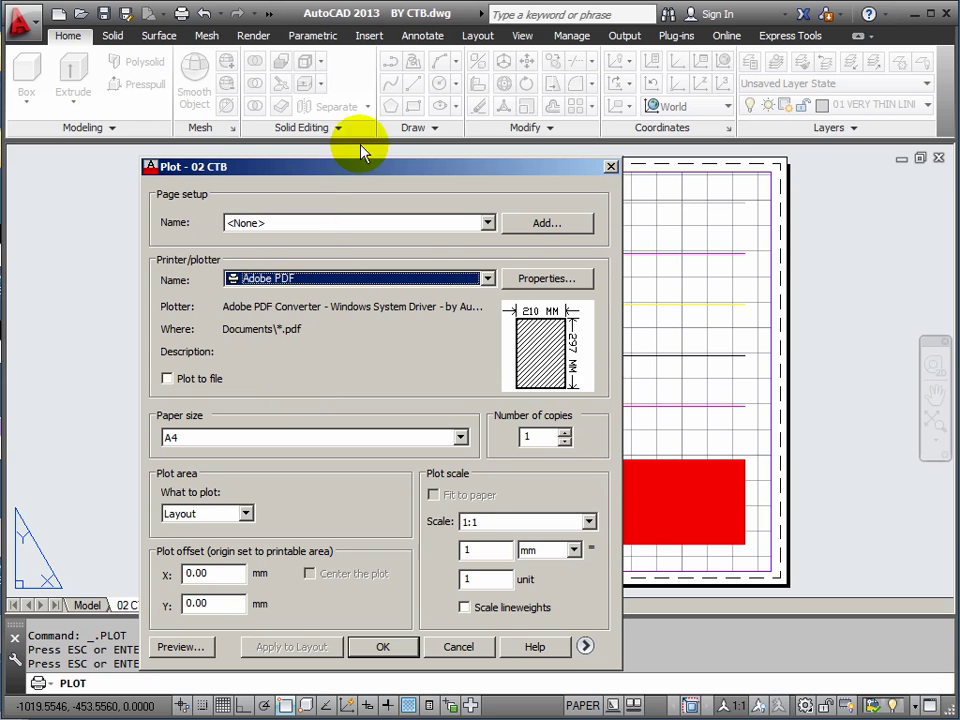
left_click_drag(371, 170, 307, 72)
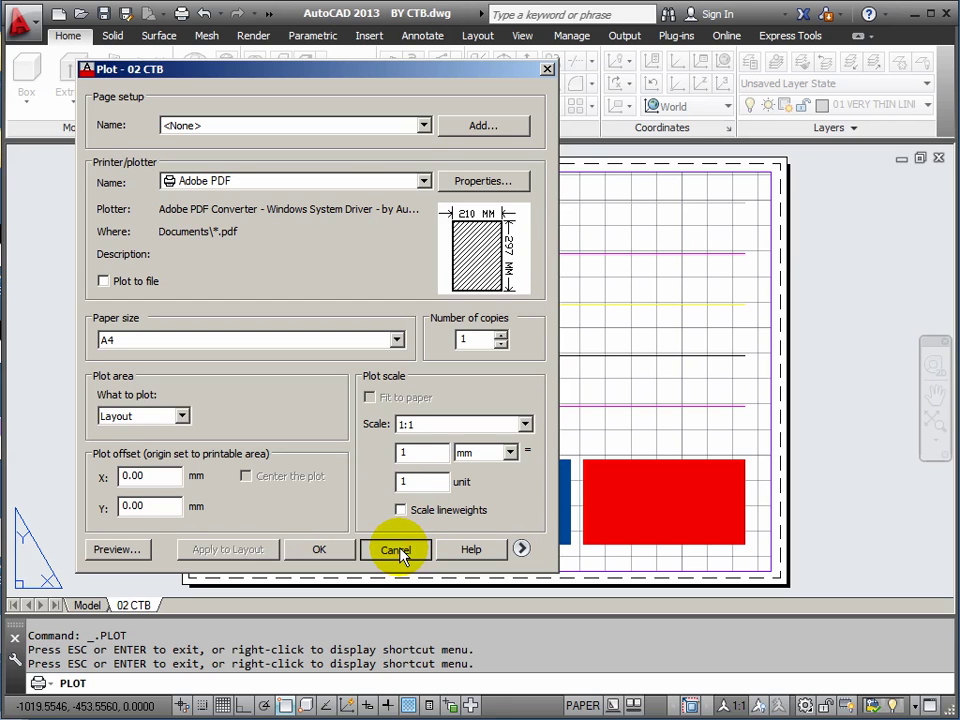
left_click(396, 550)
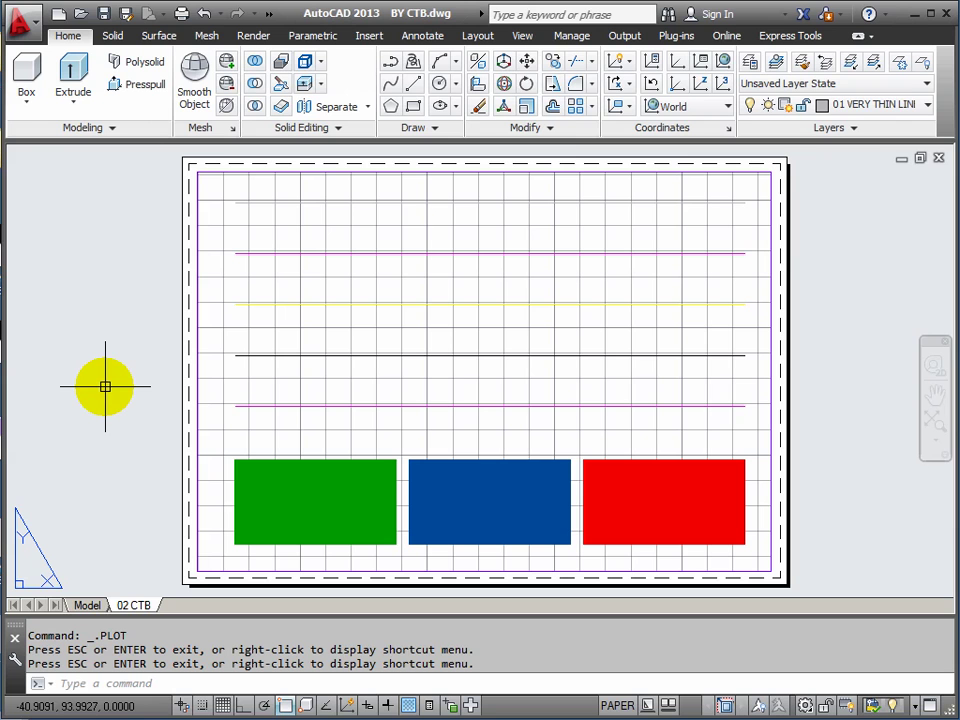
- Set the colour of the 02 THIN LINE layer to red and close the layer manager
left_click(750, 62)
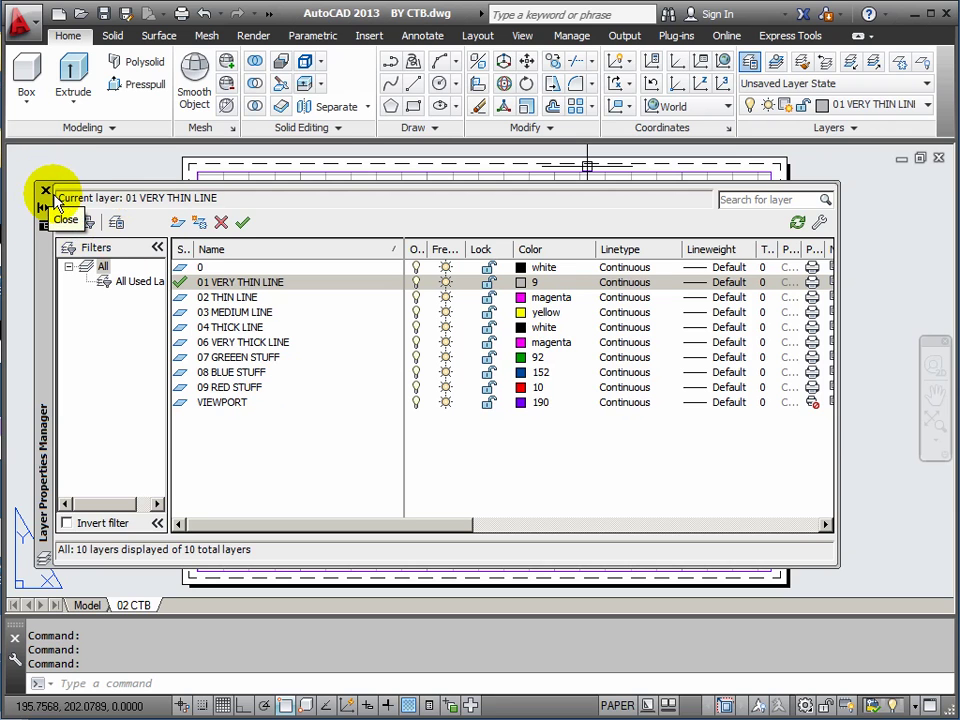
left_click(522, 298)
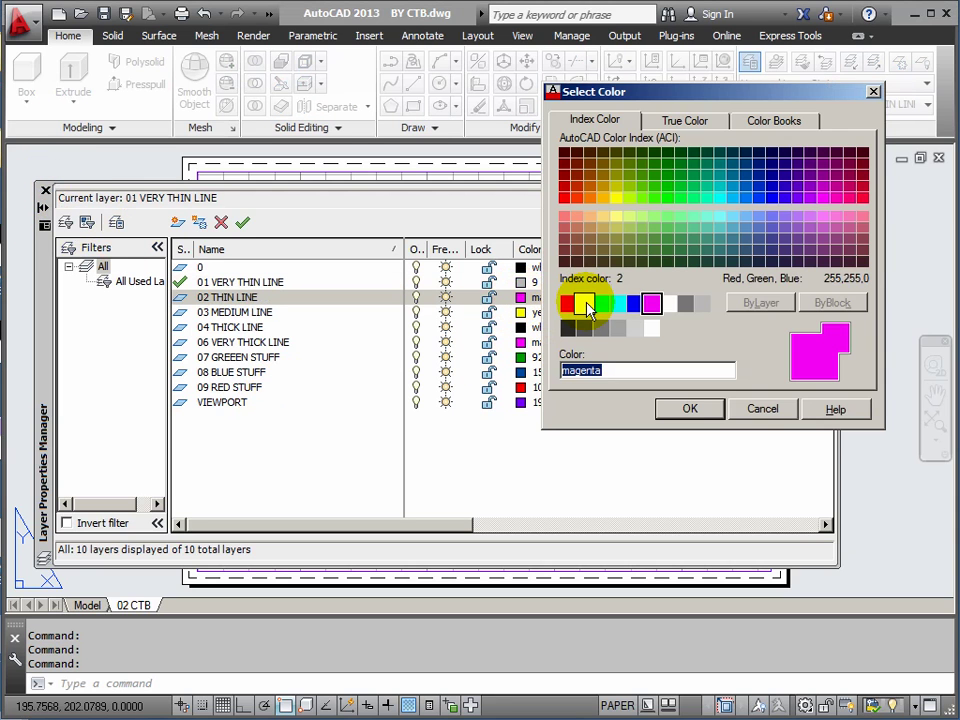
left_click(567, 304)
left_click(690, 409)
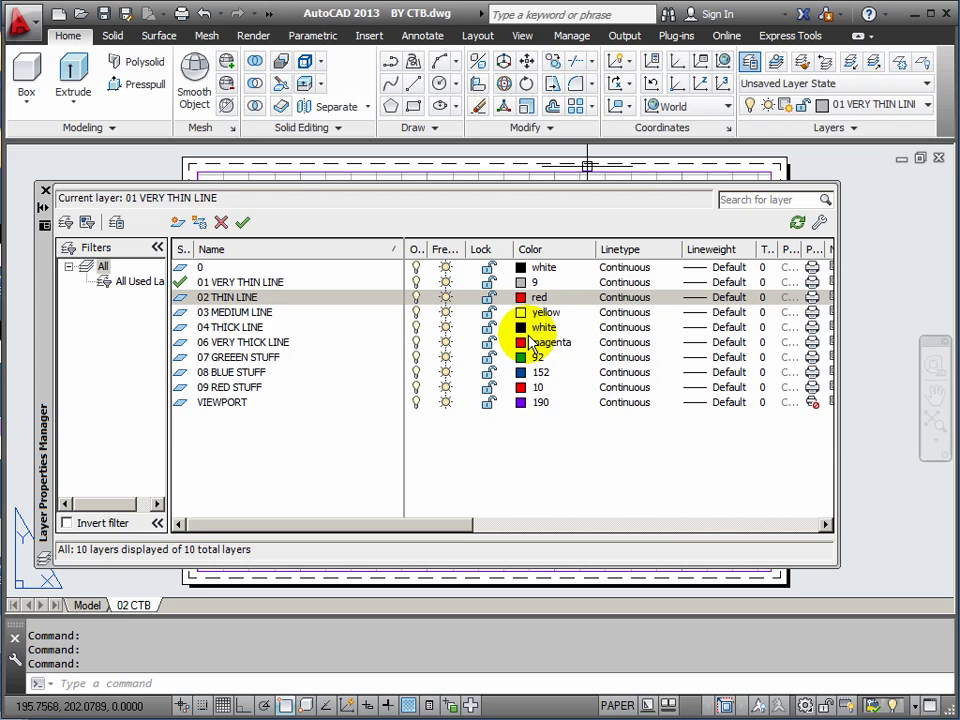
left_click_drag(40, 280, 85, 317)
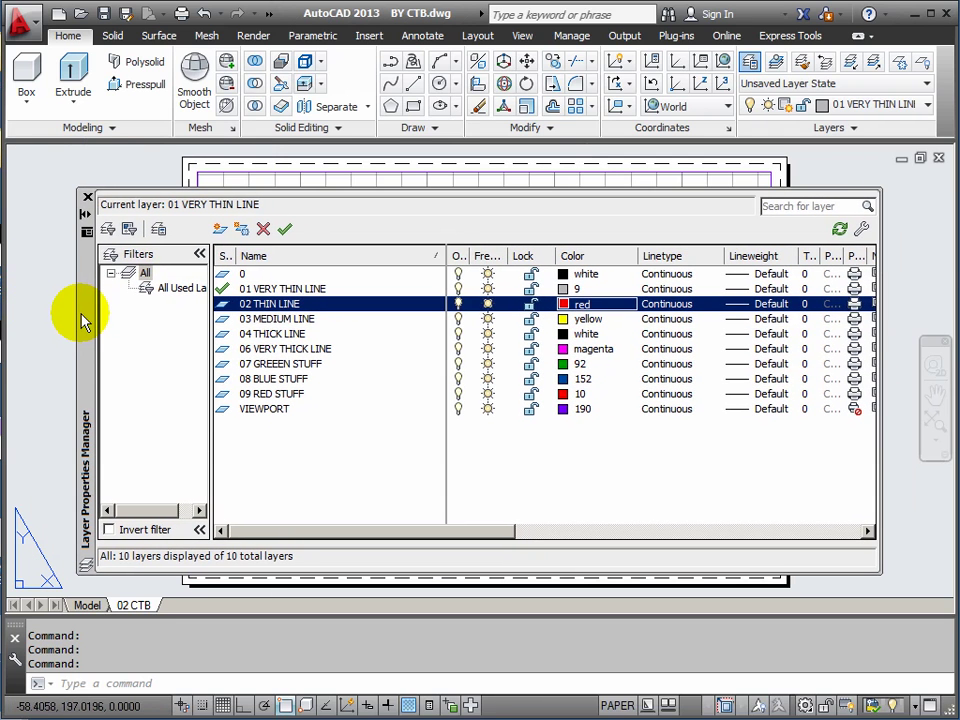
left_click(86, 197)
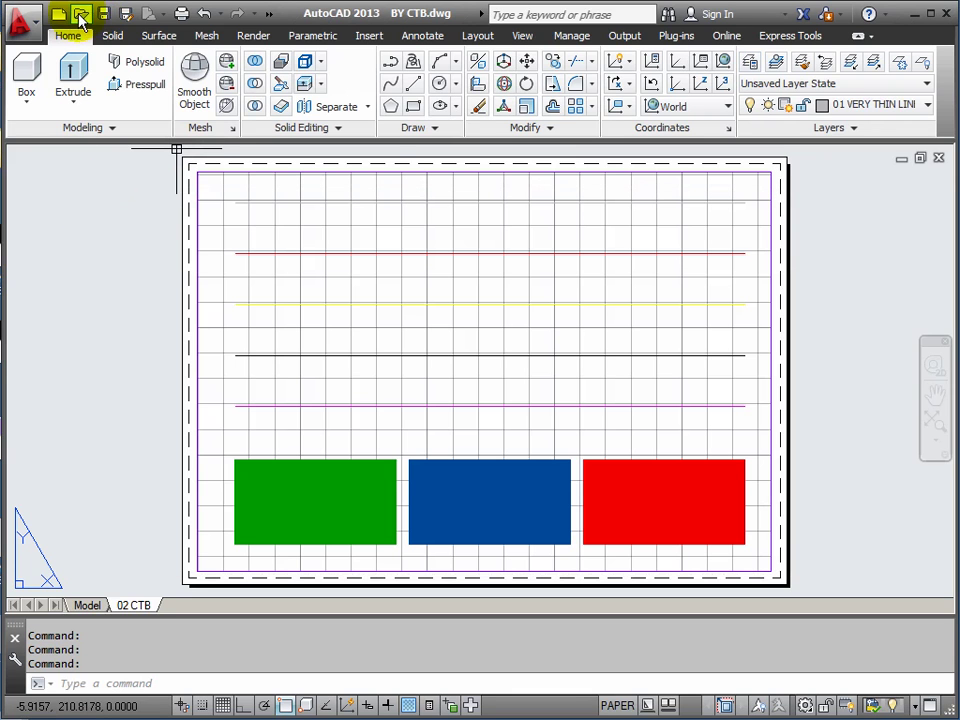
- Open the recent drawing BY CTB ARCHITECTURAL.dwg
left_click(26, 27)
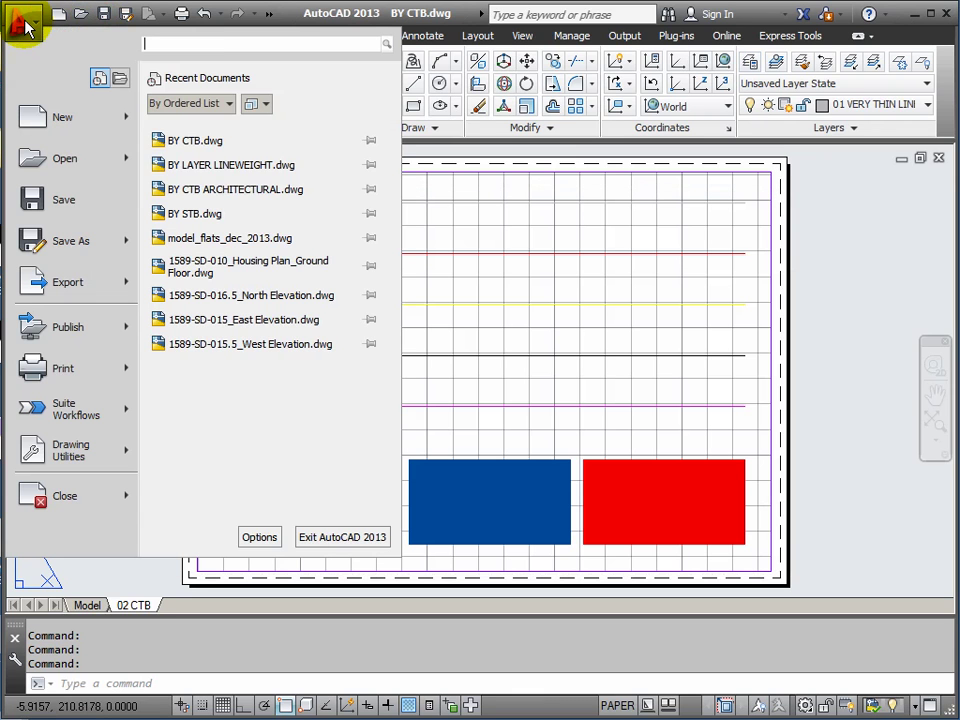
left_click(216, 193)
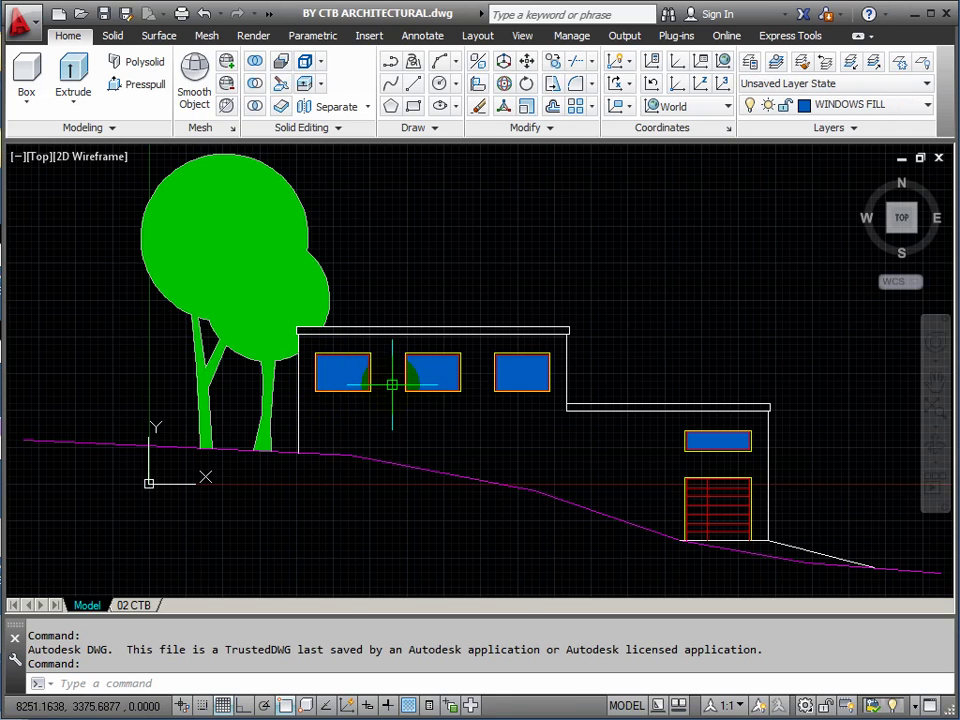
middle_click_drag(482, 365, 473, 376)
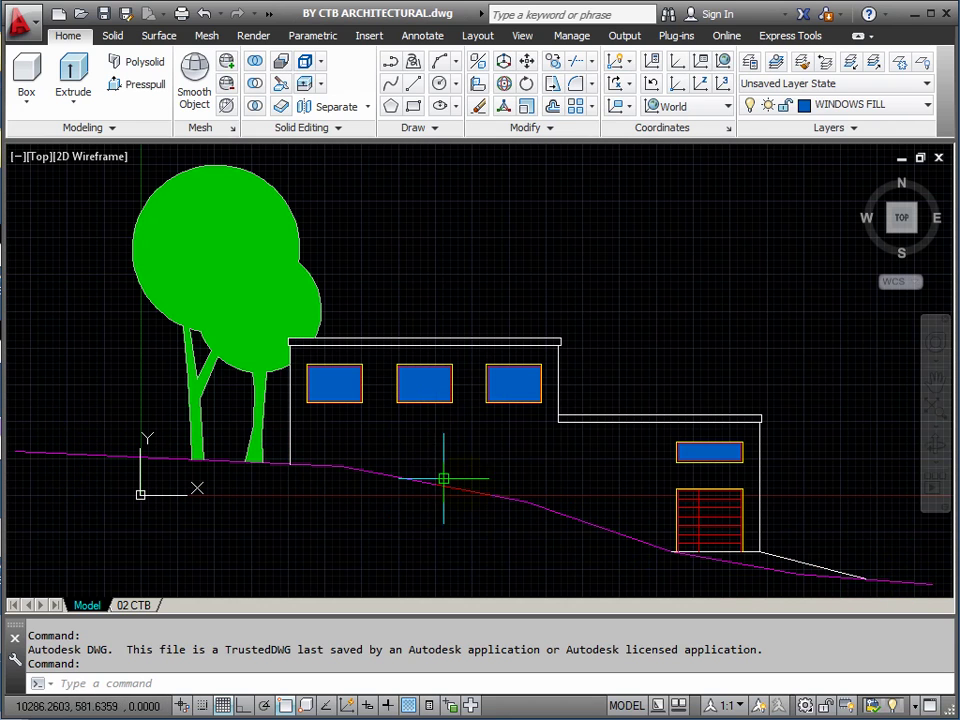
- Examine the layers and colours of the tree outline, tree fill, building lines and garage door in the elevation
left_click(301, 245)
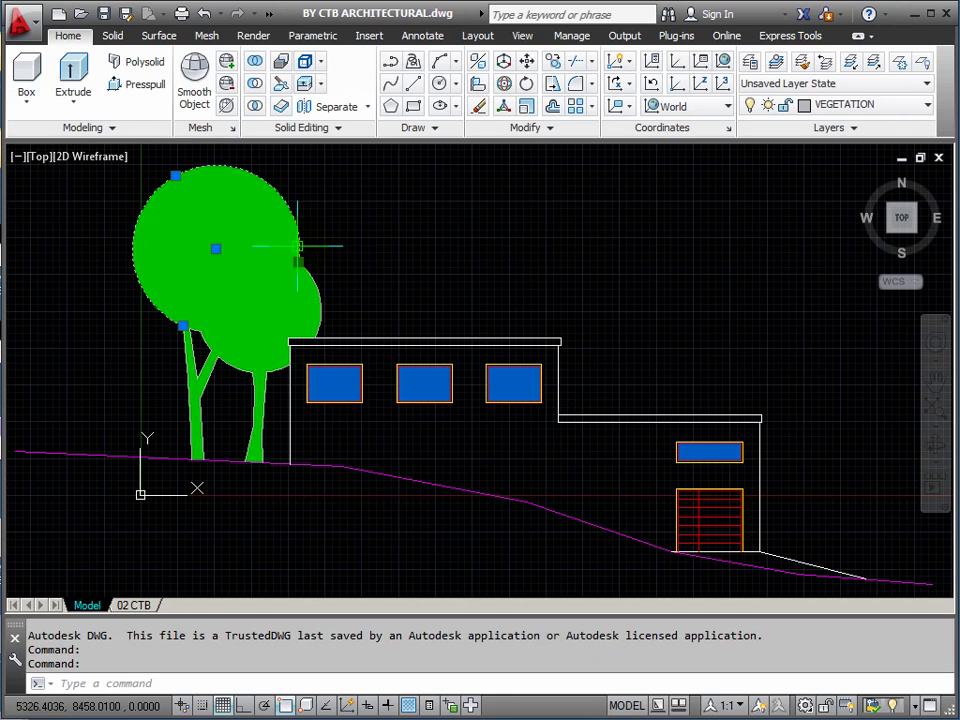
key("Escape")
left_click(212, 251)
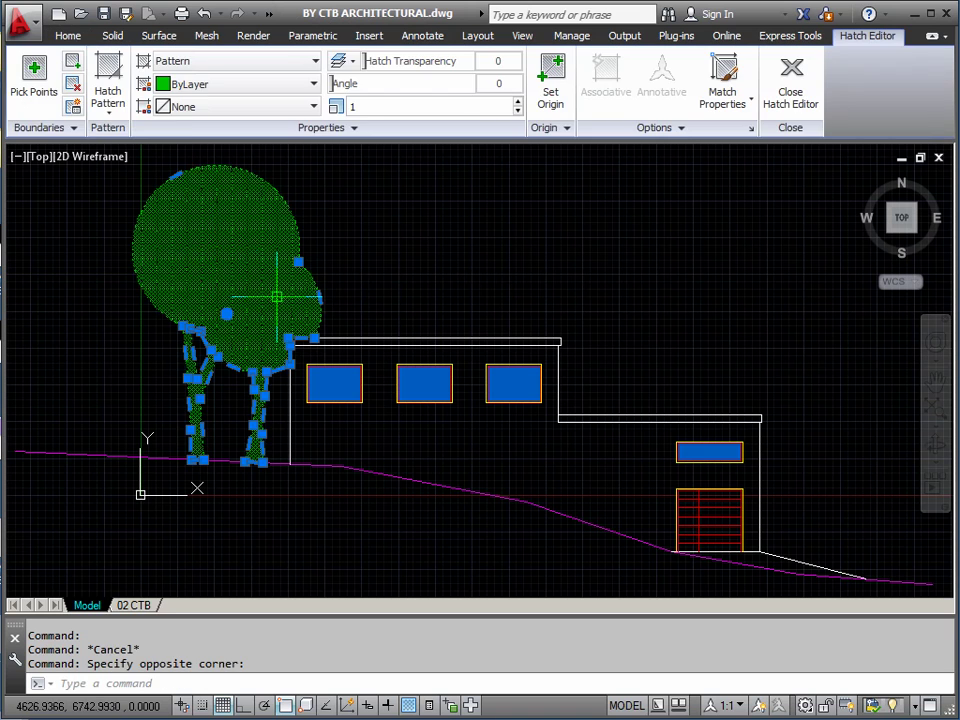
key("Escape")
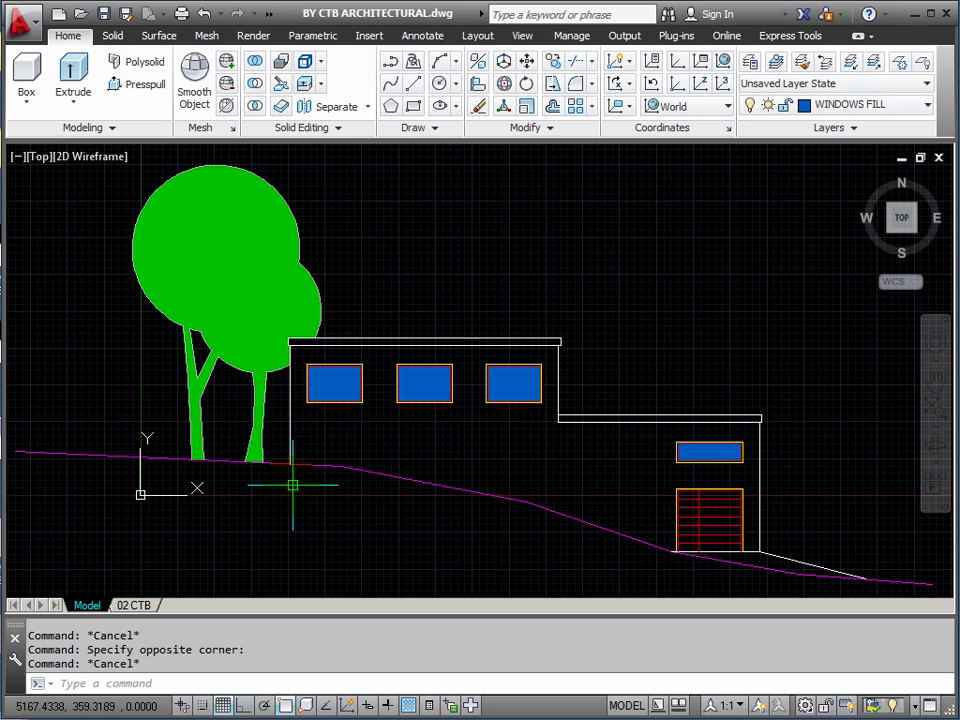
mouse_move(294, 474)
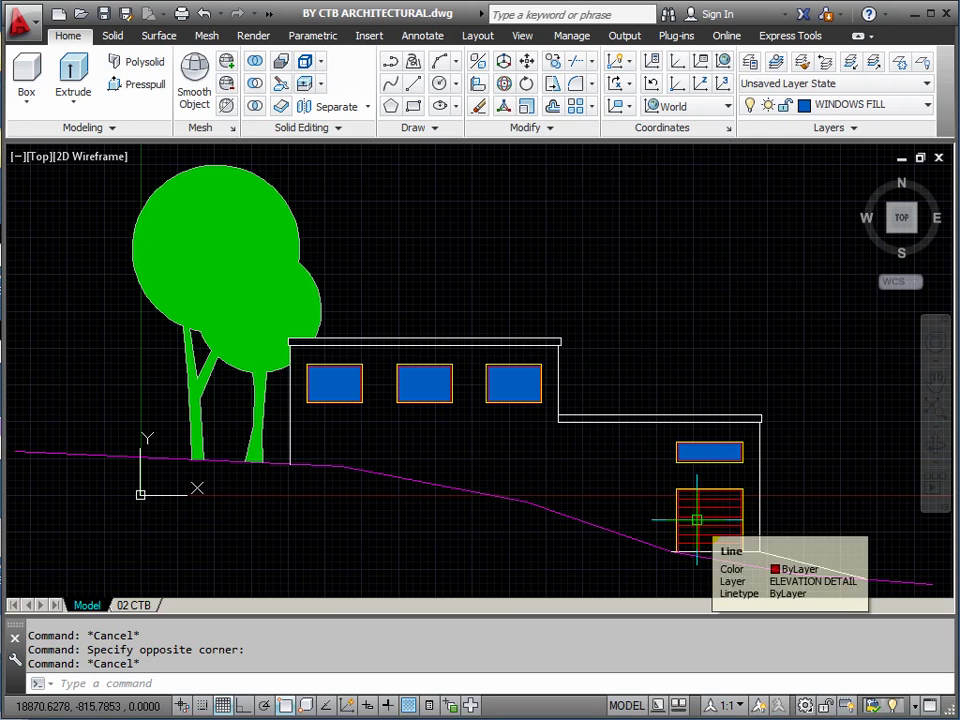
scroll(728, 545, "up", 5)
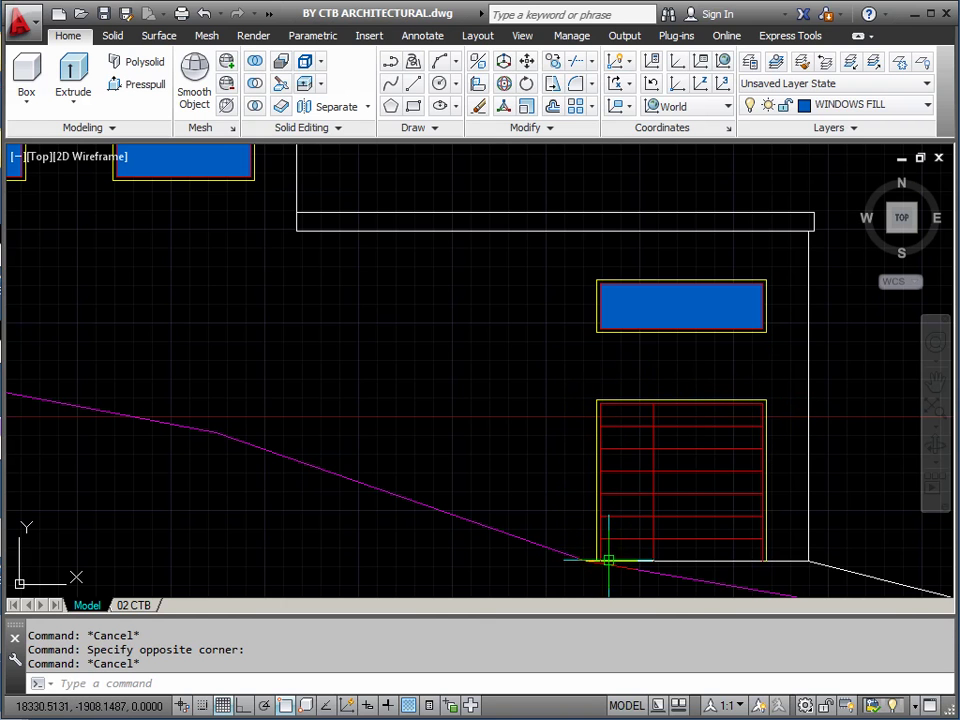
scroll(602, 561, "down", 3)
middle_click_drag(603, 522, 628, 515)
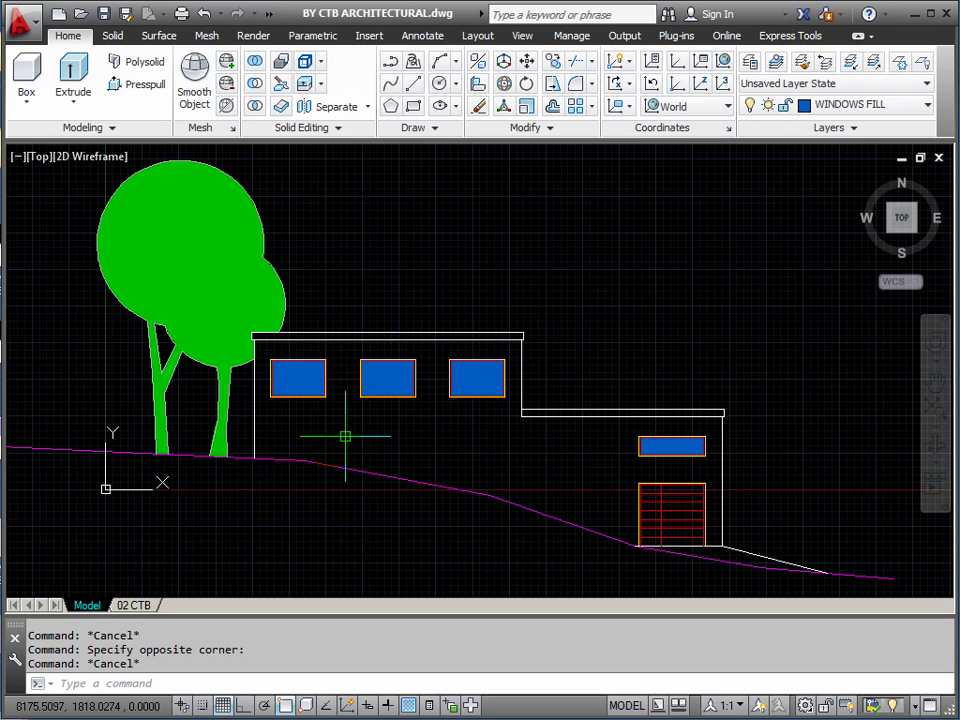
- Make BOUNDARY the current layer and close the layer manager
left_click(749, 64)
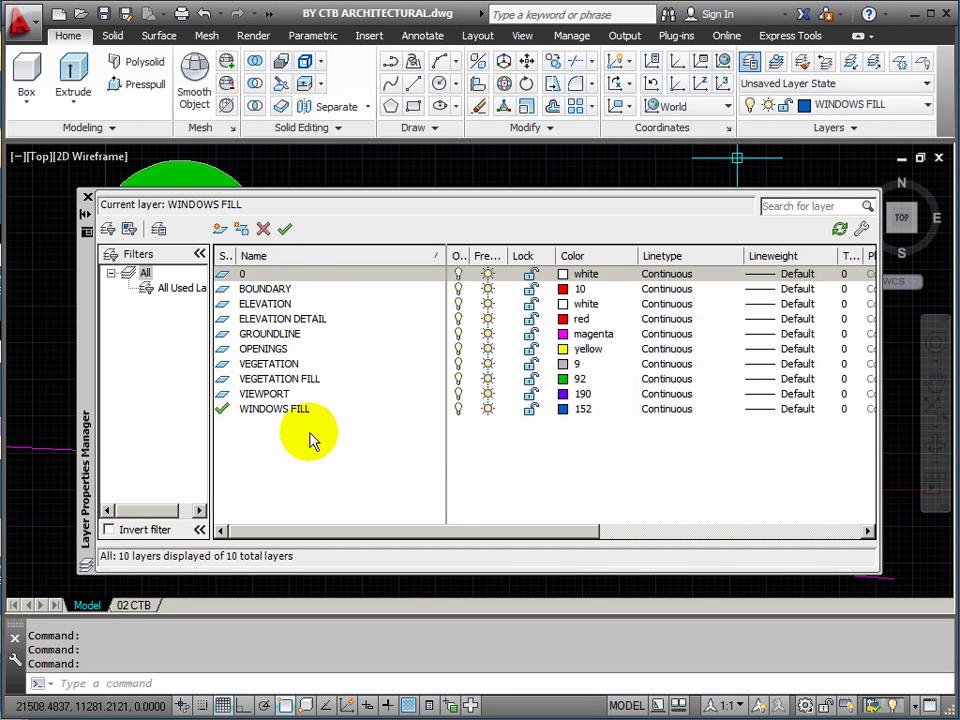
left_click(264, 292)
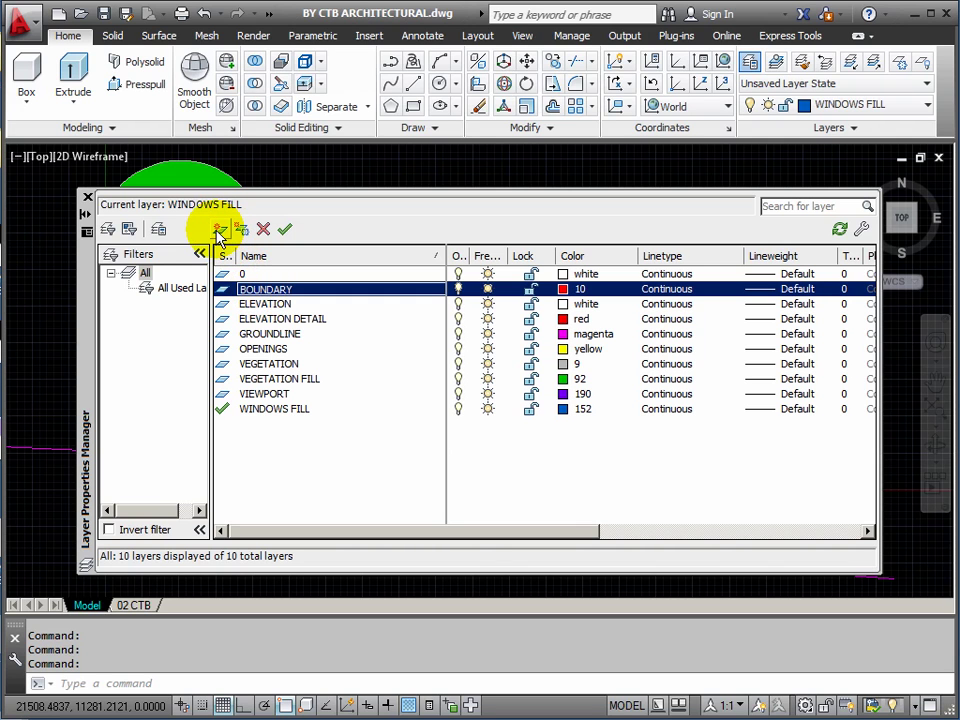
left_click(286, 232)
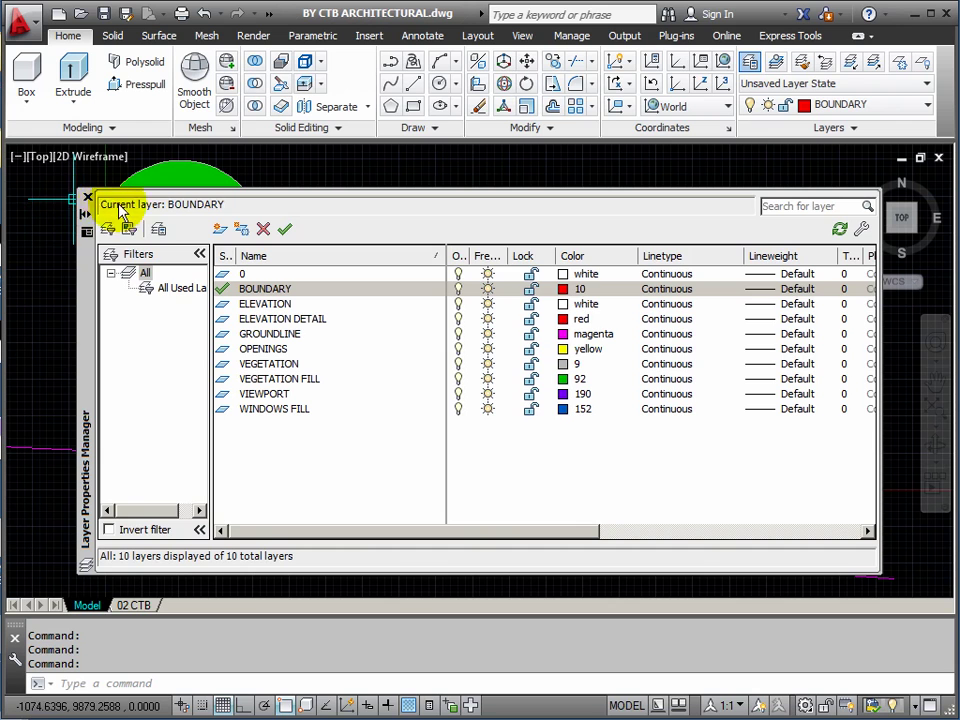
left_click(87, 198)
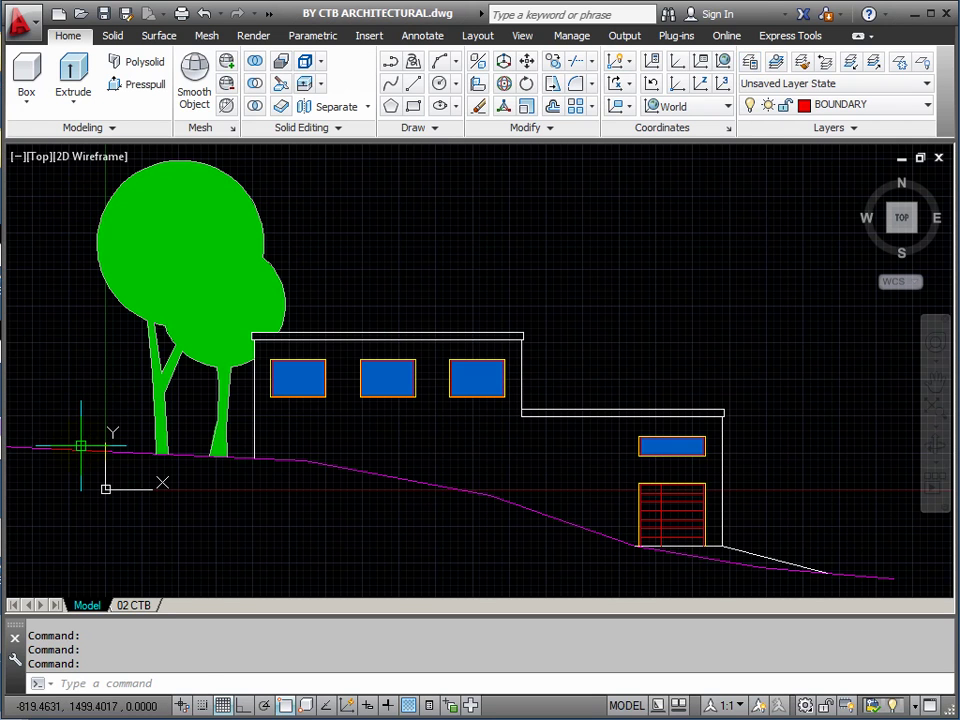
- Draw a vertical boundary line crossing the ground line on the outer side of the trees, with Ortho on
key("Return")
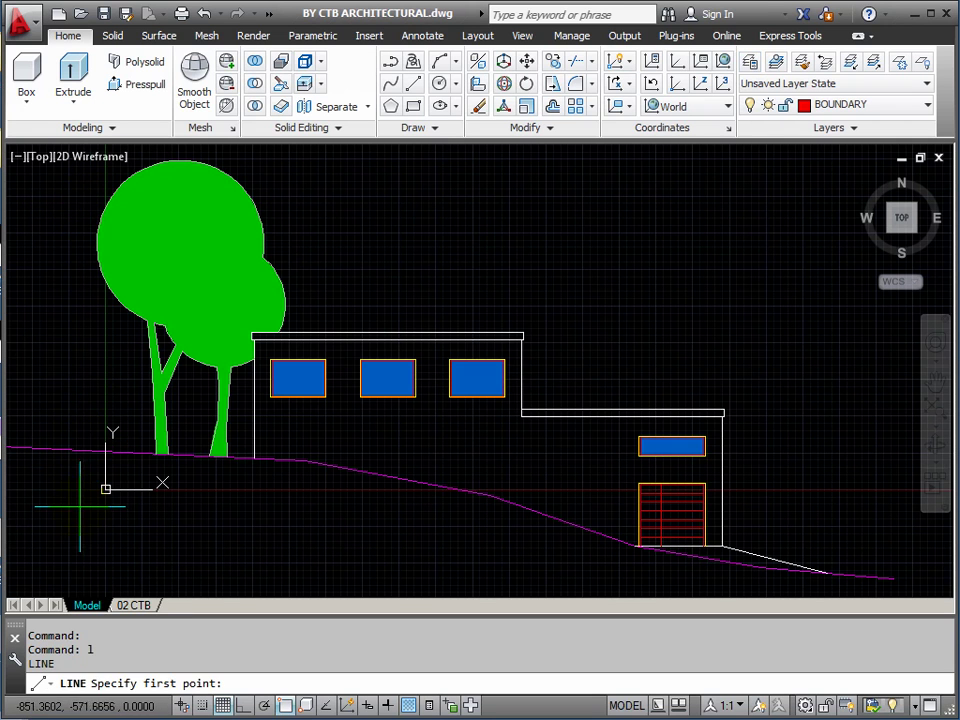
left_click(80, 532)
key("F8")
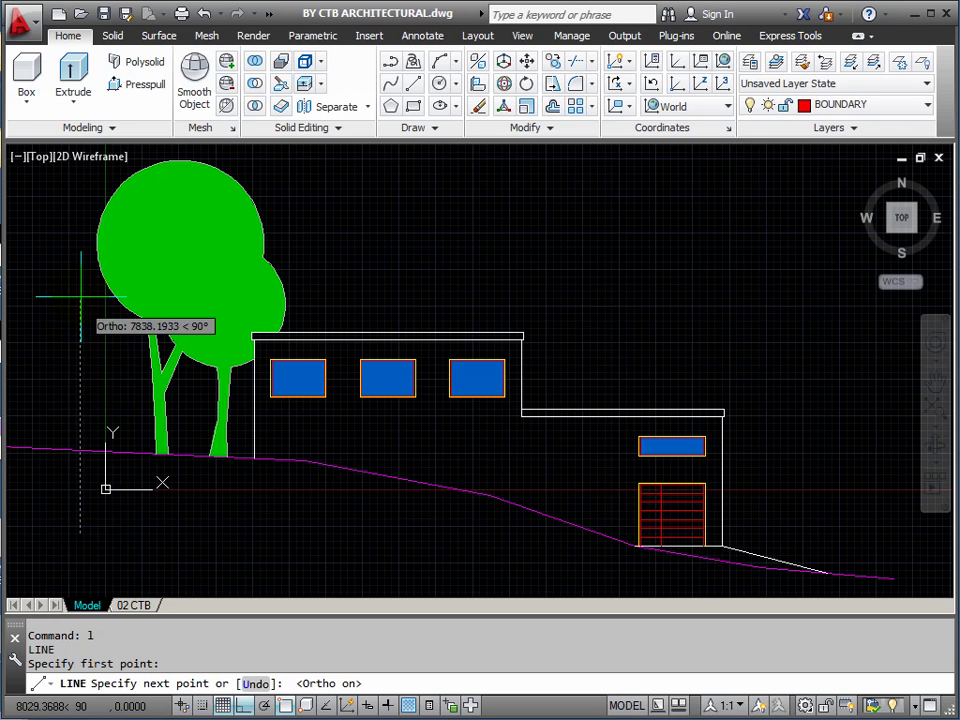
scroll(330, 460, "down", 2)
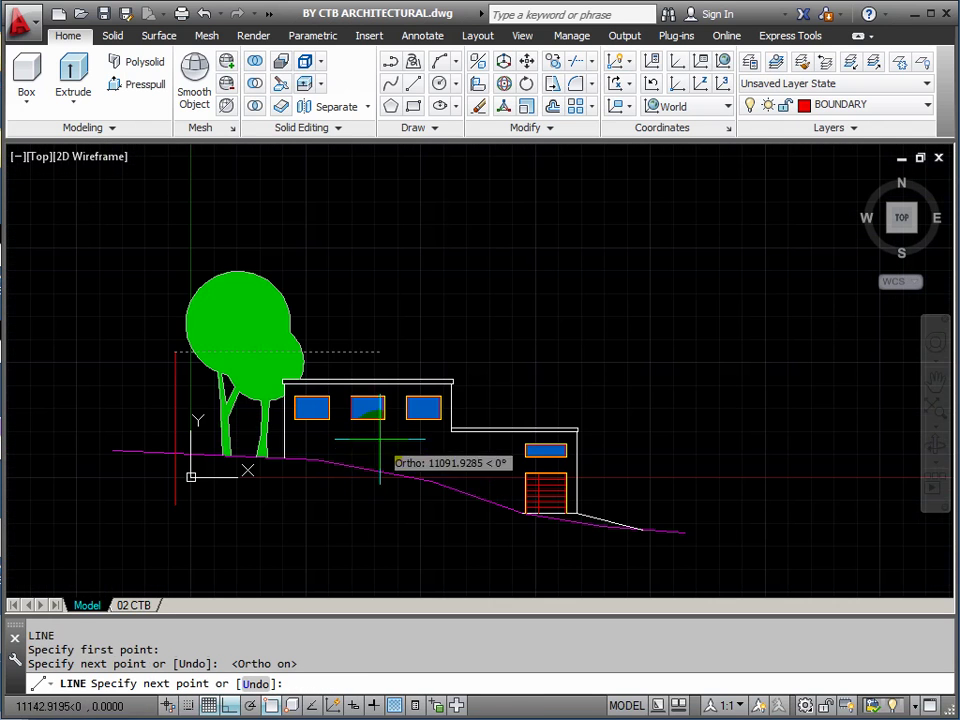
key("Return")
- Copy the vertical boundary line horizontally to the far side of the building, beyond the garage and ramp
type("cp")
key("Return")
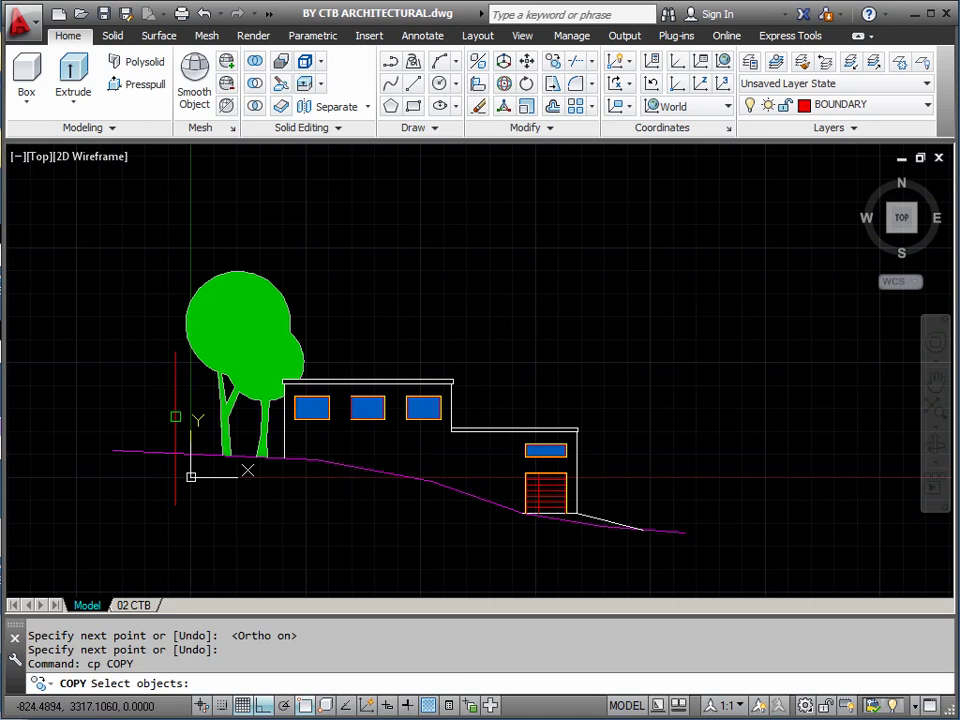
left_click(175, 416)
key("Return")
left_click(353, 279)
scroll(677, 274, "down", 2)
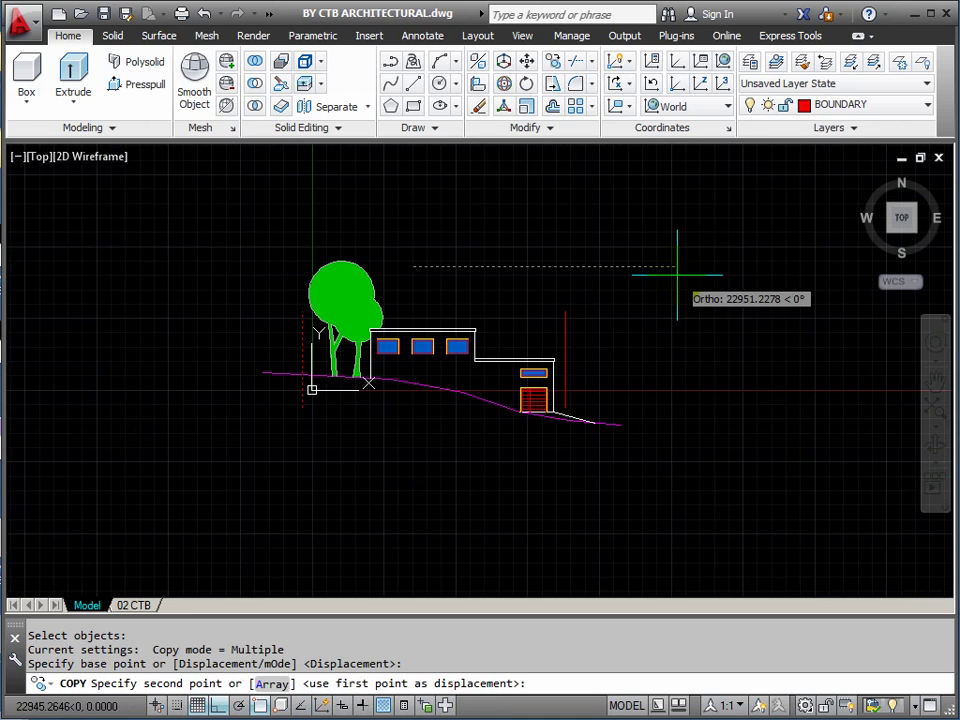
left_click(724, 262)
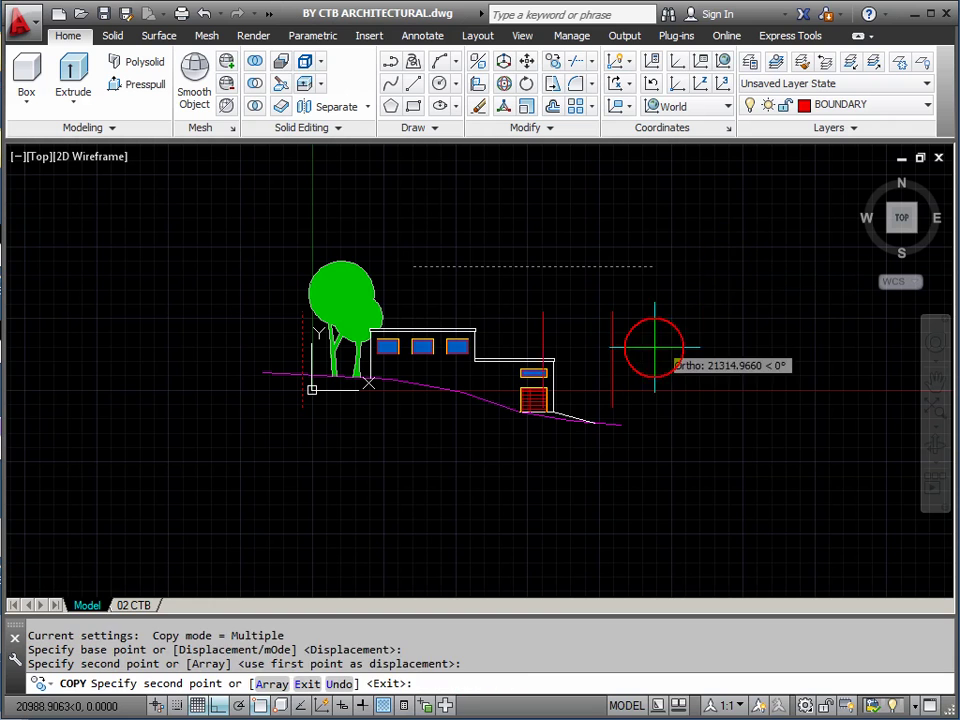
key("Escape")
- Stretch the lower end of the copied boundary line straight down past the ground line
left_click(612, 397)
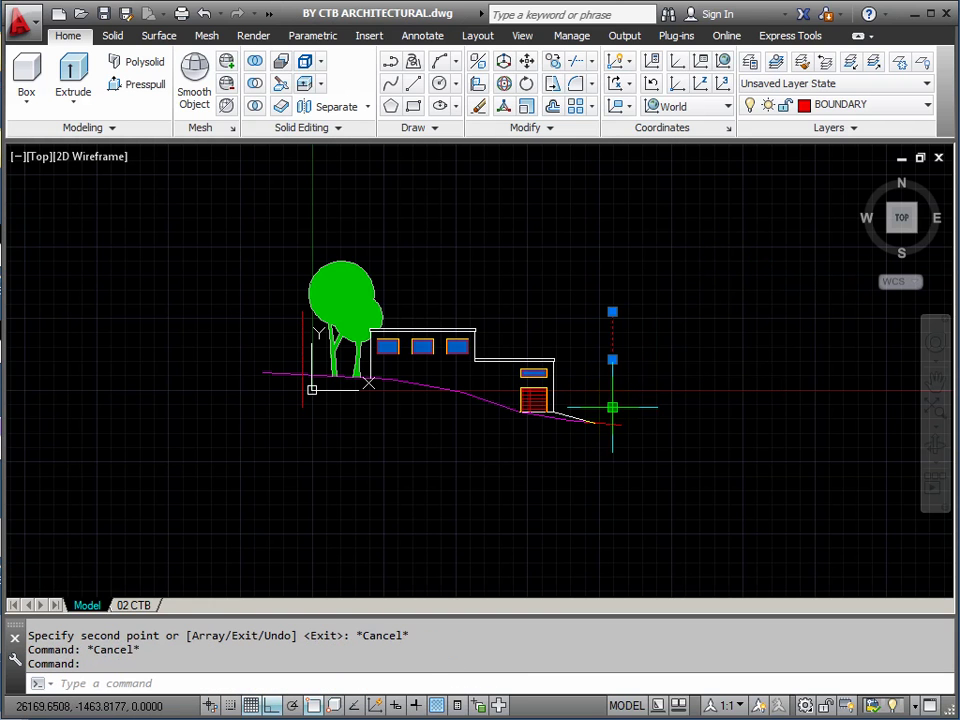
left_click(612, 405)
key("Escape")
key("Escape")
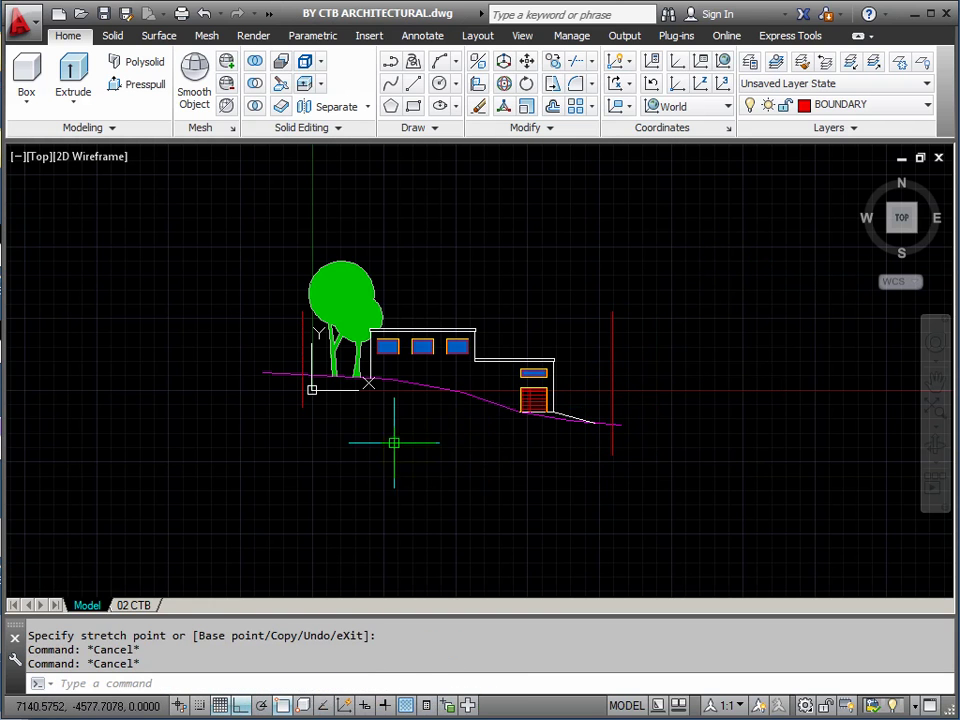
- Switch to the 02 CTB layout and pan the elevation inside its viewport so both boundary lines show, then return to paper space
scroll(392, 444, "up", 5)
mouse_move(452, 375)
middle_mouse_down()
mouse_move(384, 425)
mouse_move(385, 398)
mouse_move(435, 418)
middle_mouse_up()
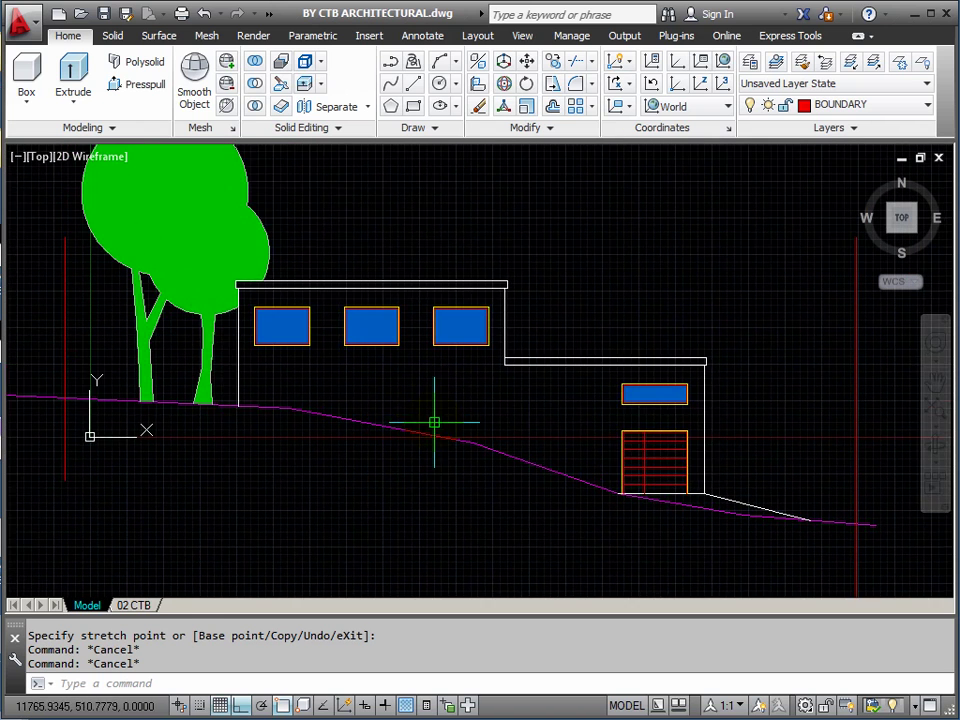
scroll(435, 418, "down", 2)
left_click(136, 606)
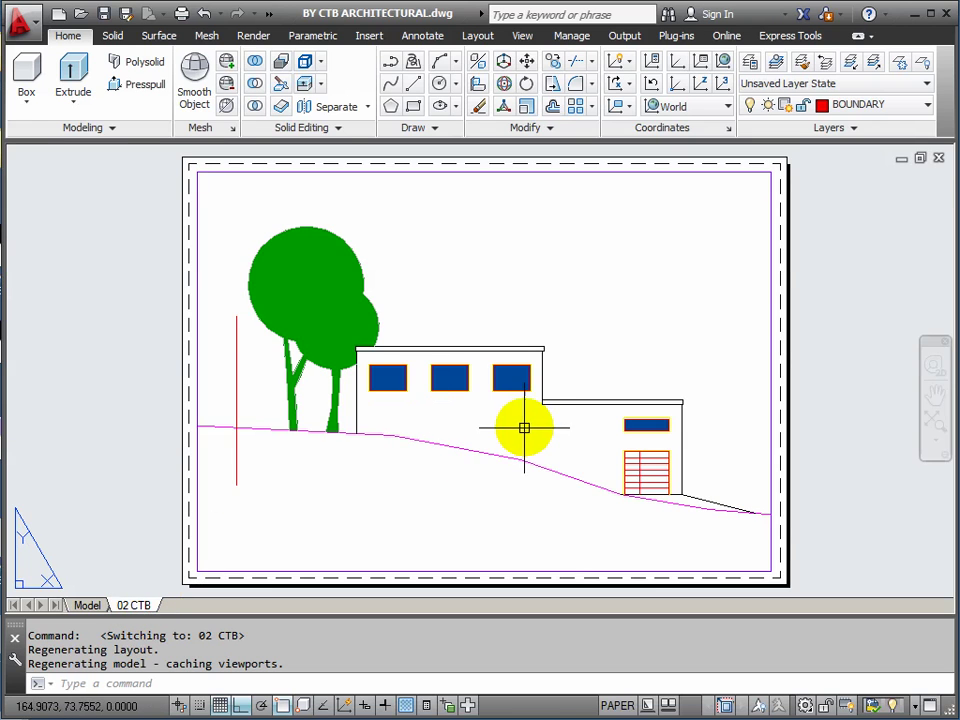
double_click(480, 421)
scroll(489, 420, "up", 2)
middle_click_drag(489, 420, 516, 411)
scroll(499, 414, "down", 2)
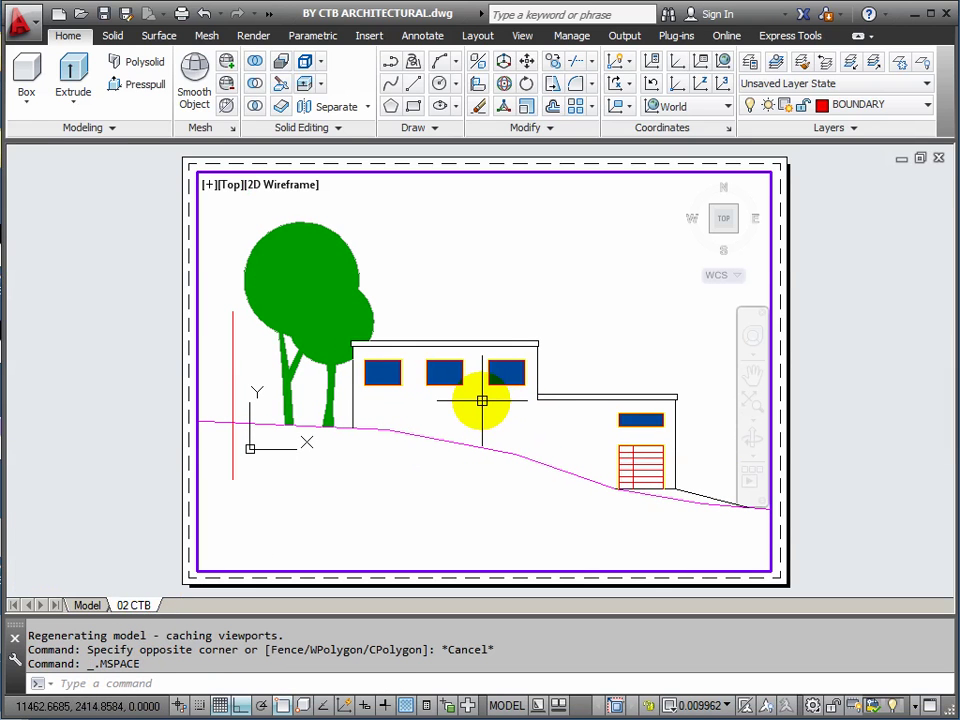
type("p")
key("Return")
left_click_drag(531, 424, 508, 412)
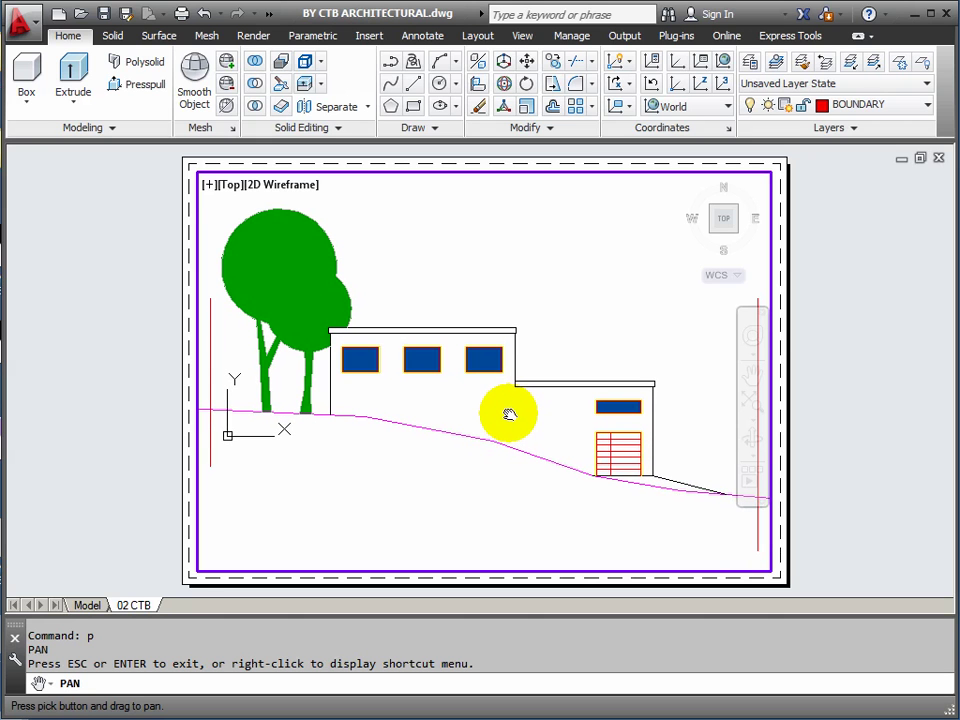
key("Escape")
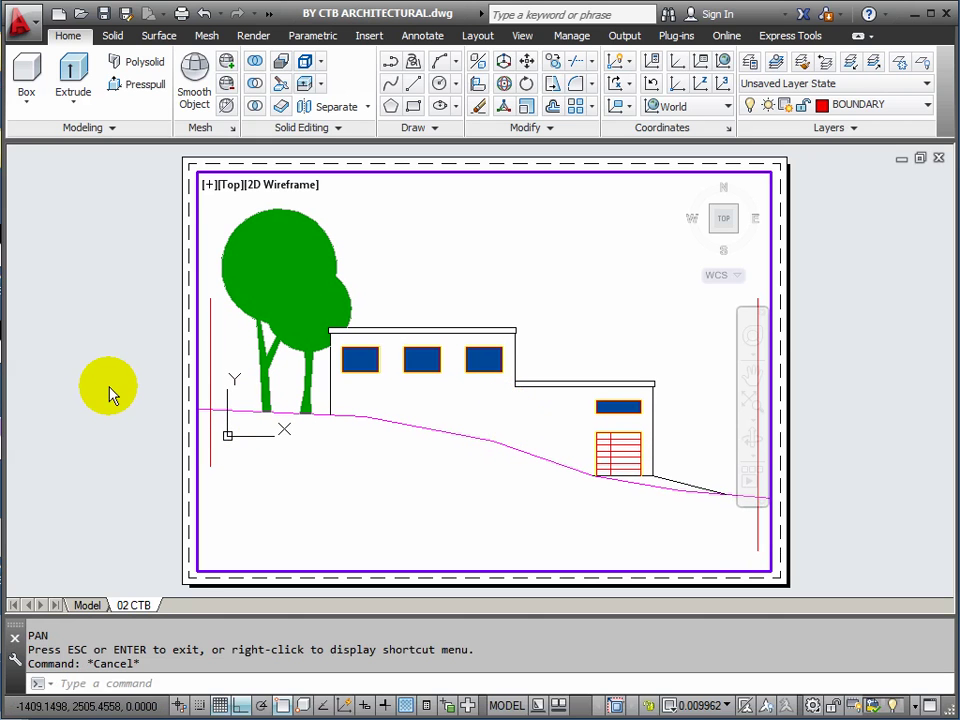
double_click(109, 386)
left_click(109, 386)
key("Escape")
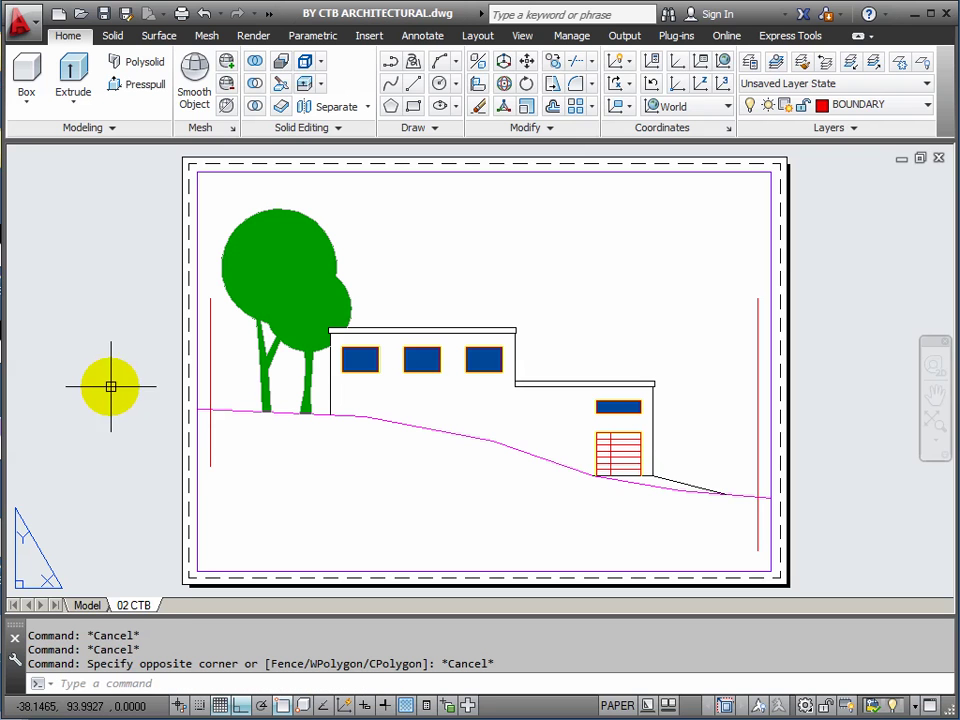
- Set the scale of the 02 CTB layout viewport to 1:100 and return to paper space
double_click(317, 462)
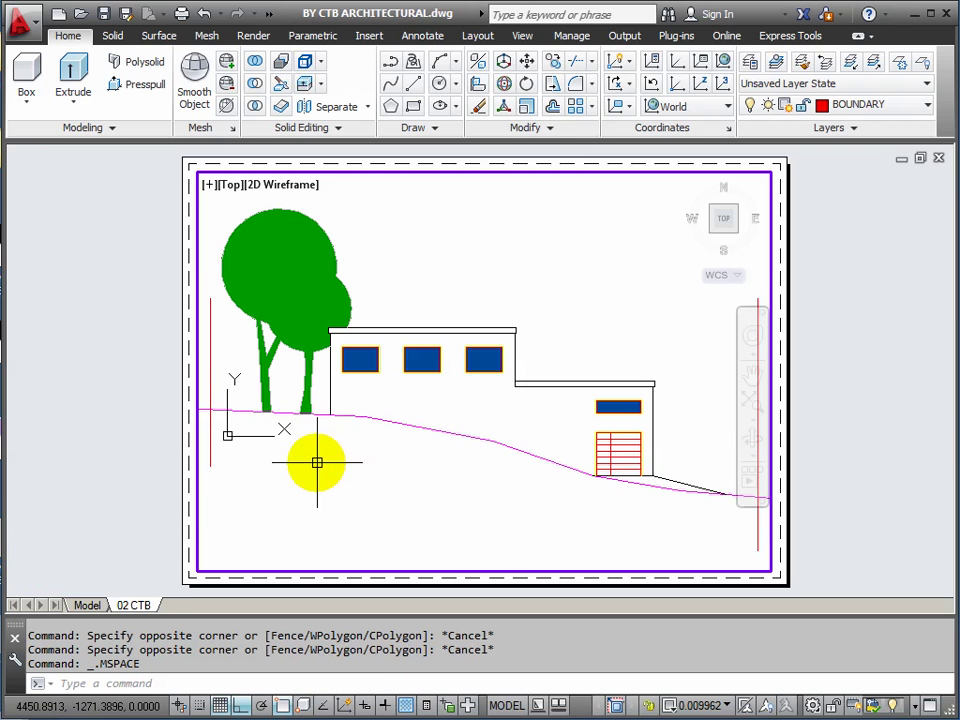
left_click(727, 706)
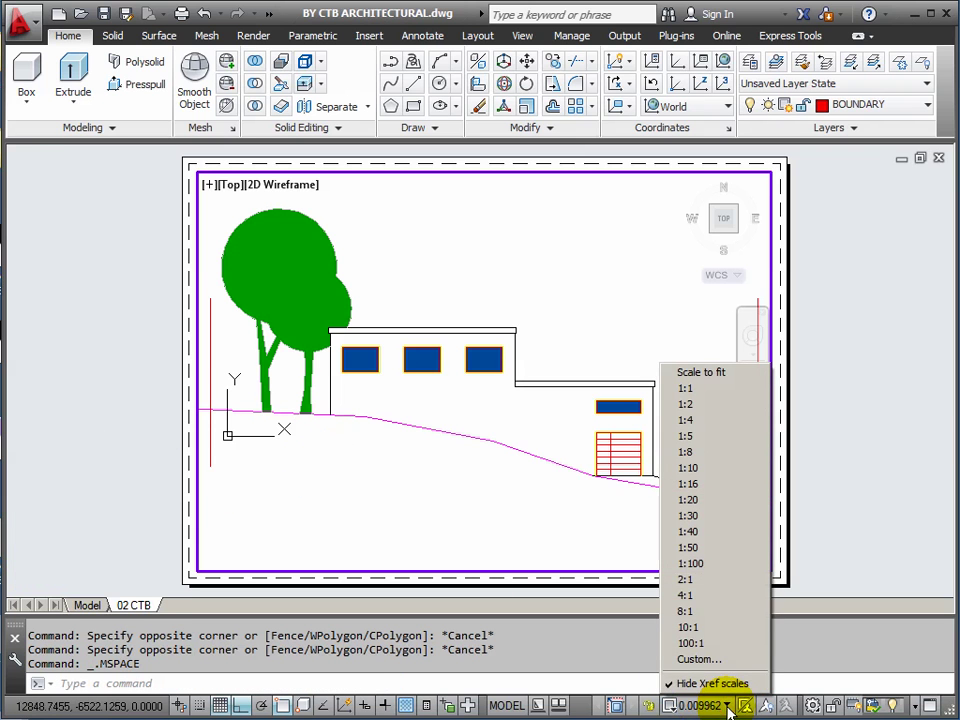
left_click(688, 566)
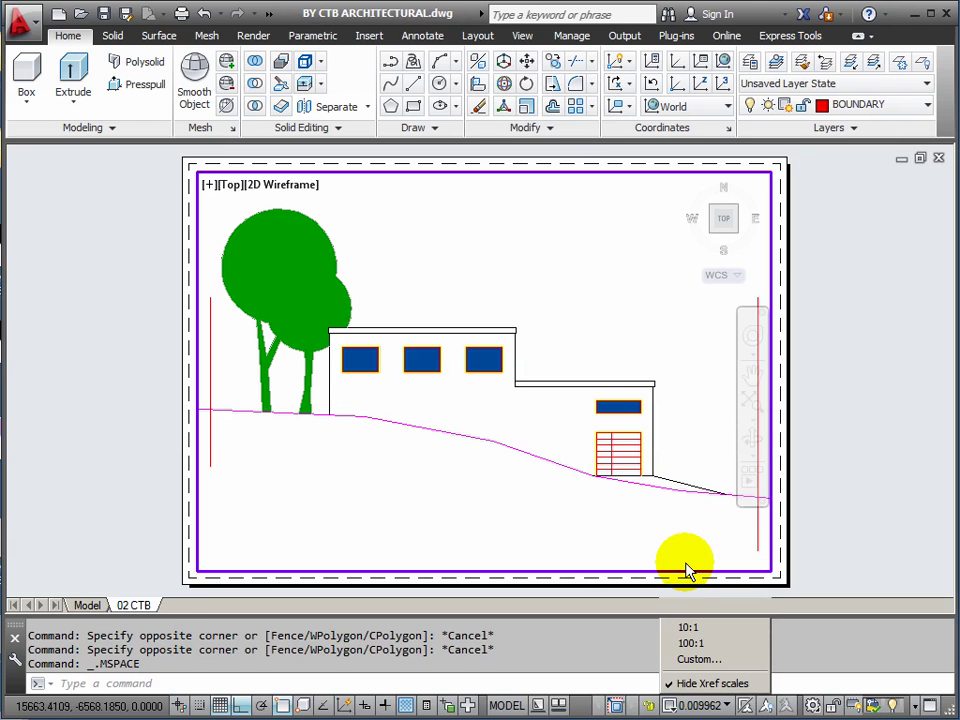
double_click(145, 372)
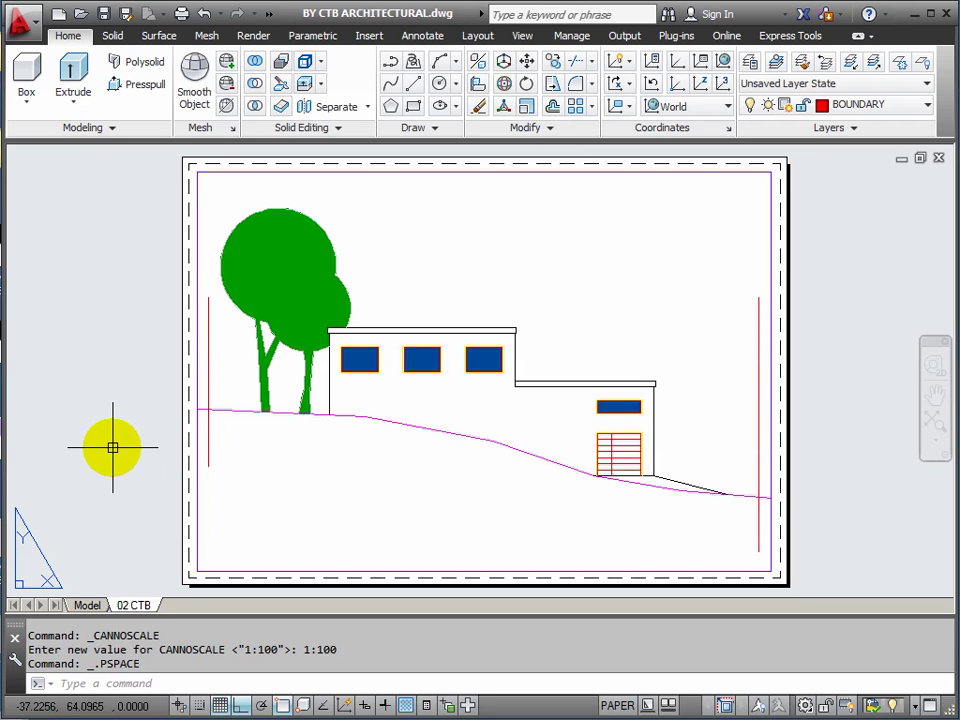
- Assign the black-and-colour.ctb plot style table to the page setup of the 02 CTB layout
right_click(137, 607)
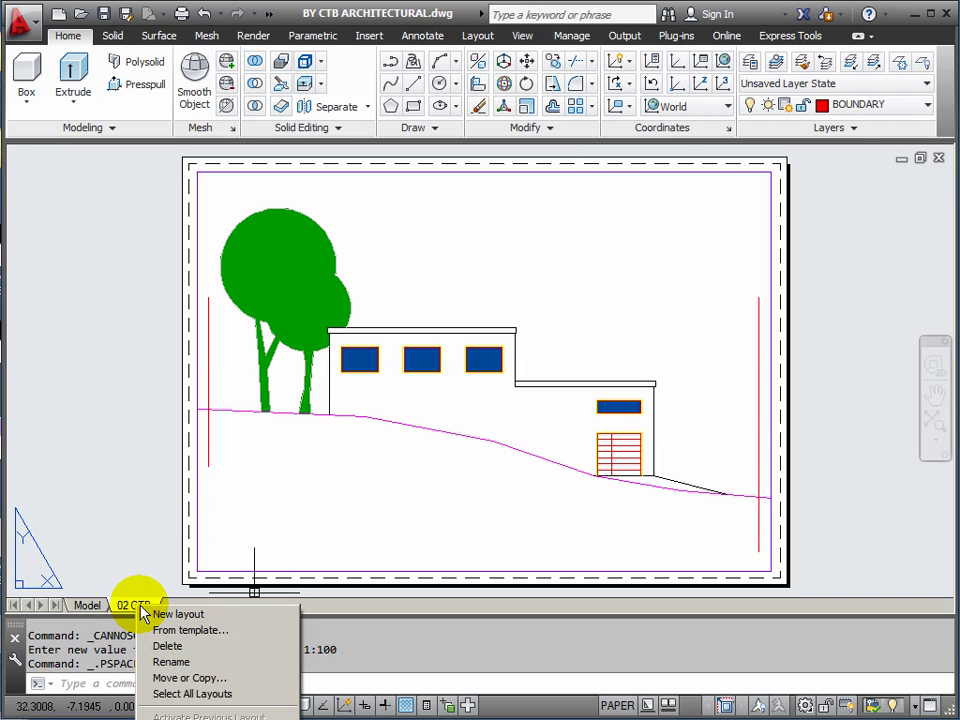
left_click(200, 719)
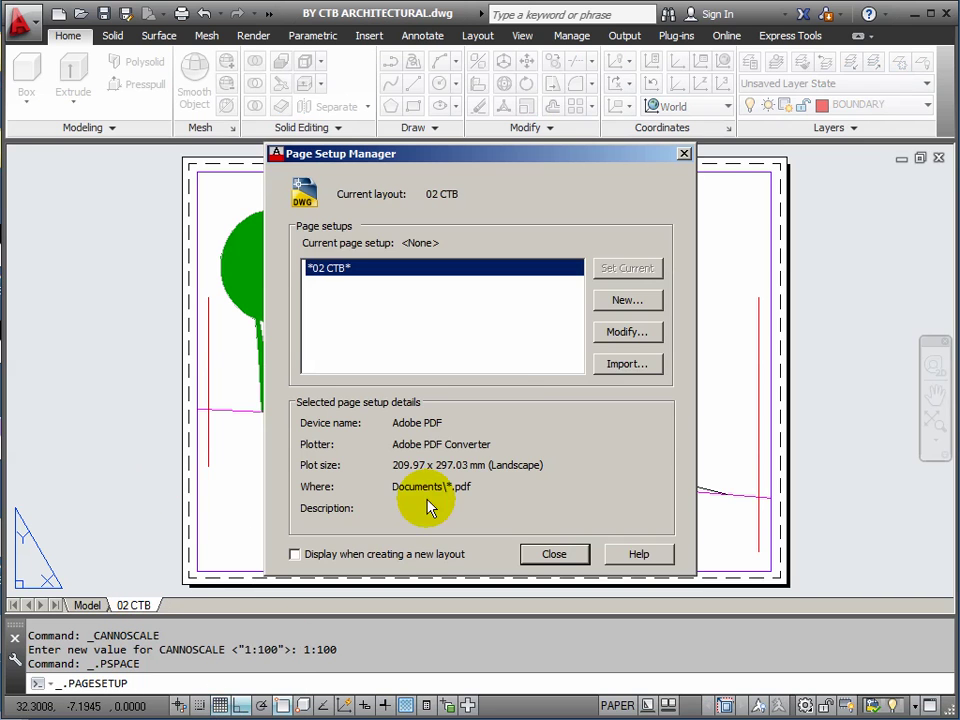
left_click(628, 333)
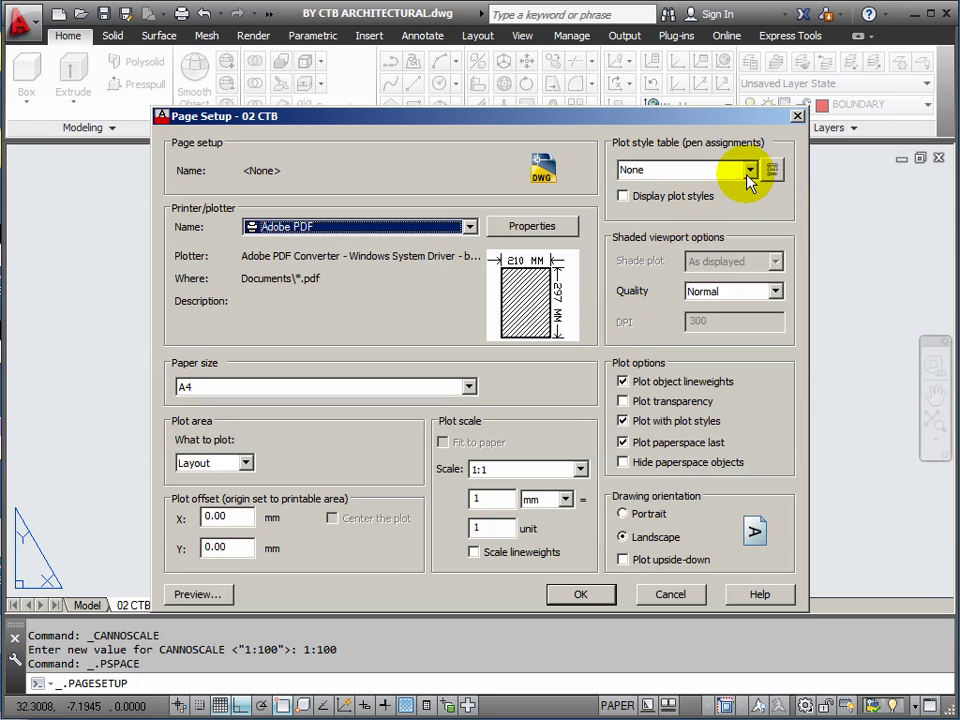
left_click(749, 172)
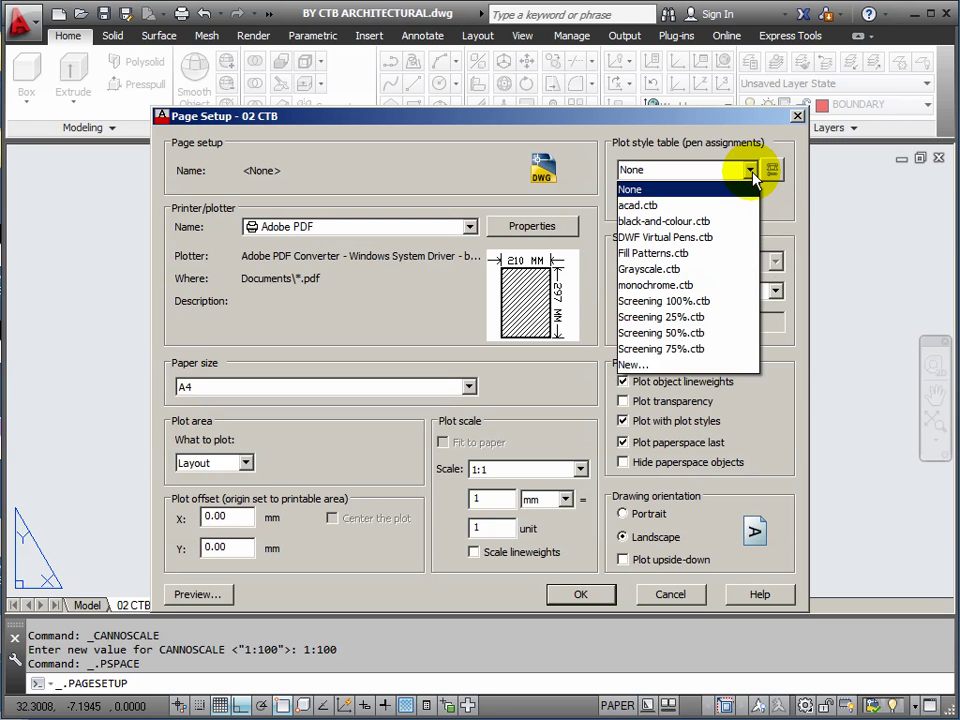
left_click(659, 222)
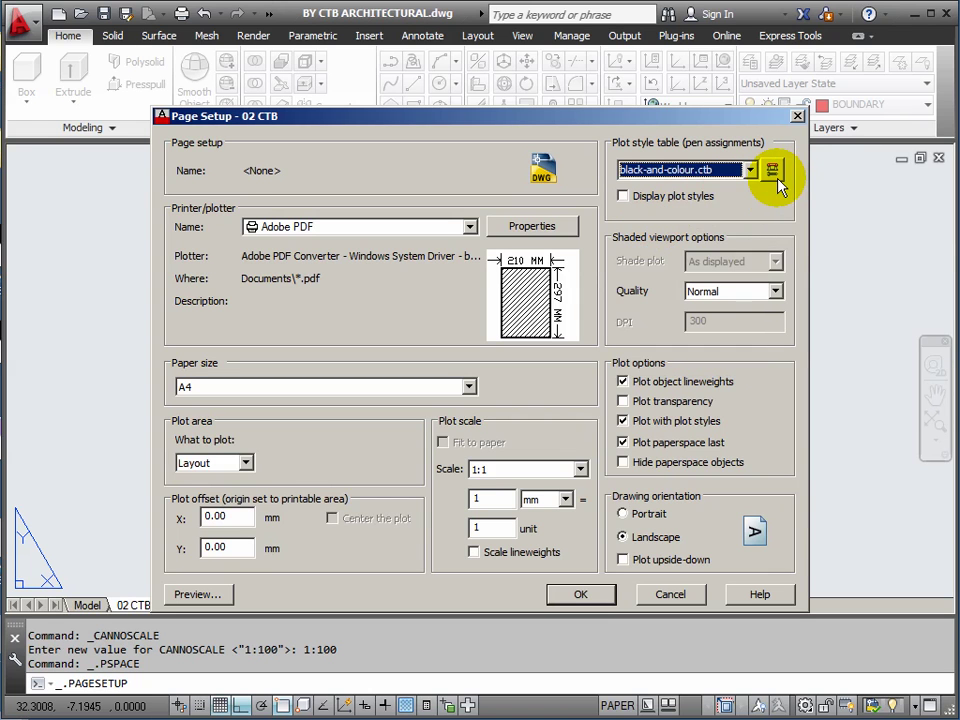
left_click(582, 596)
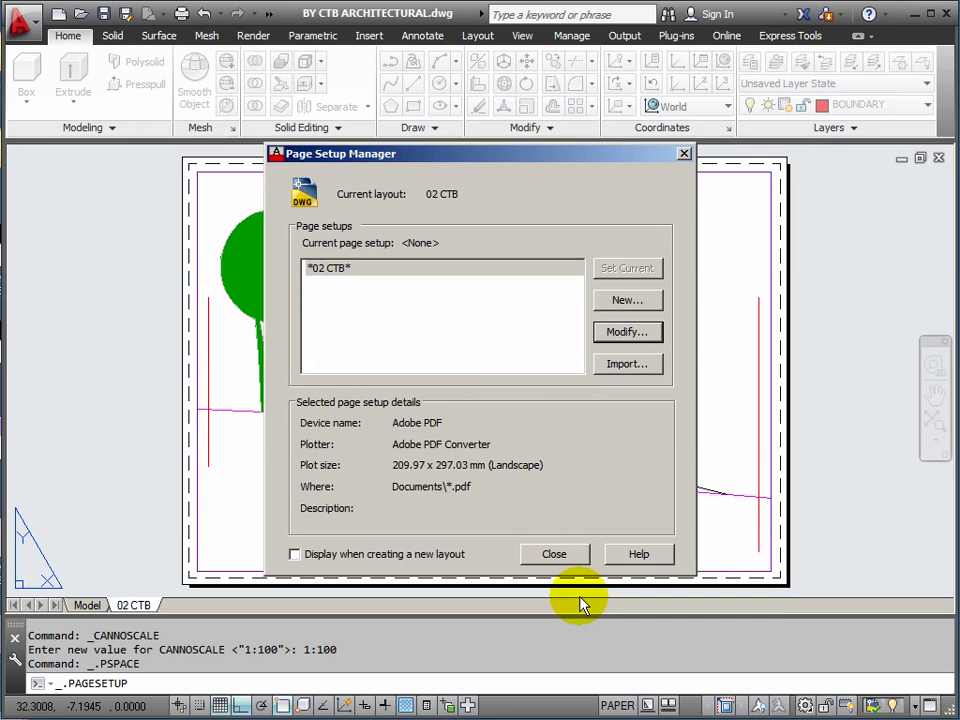
left_click(555, 555)
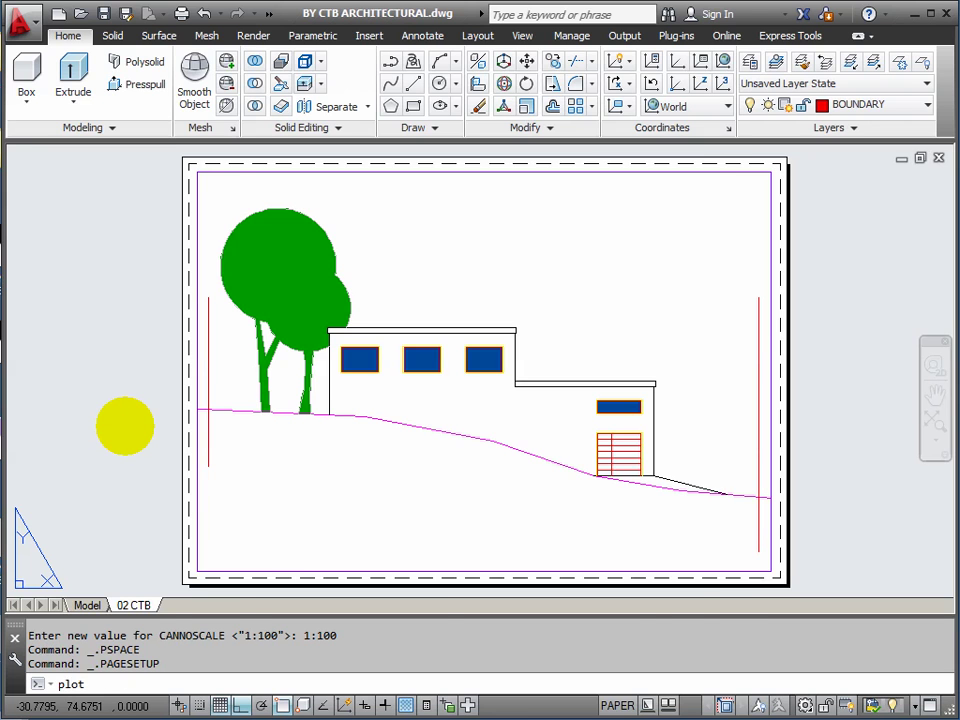
- Preview the plot of the 02 CTB layout and examine the tree fill, window glazing, frames and wall lineweights
key("Return")
left_click(280, 594)
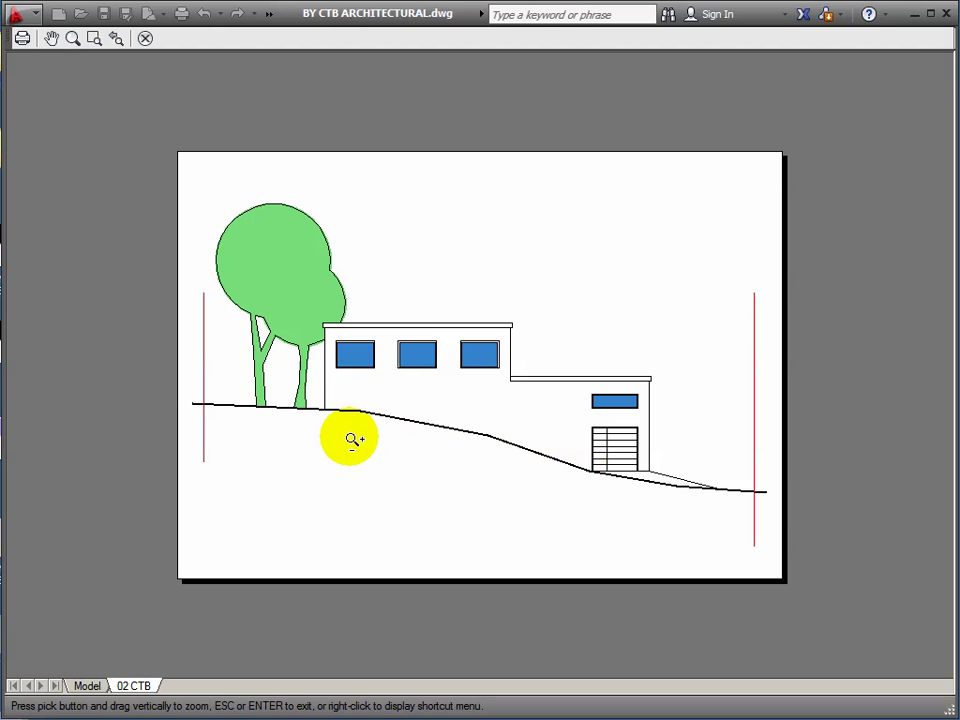
scroll(545, 446, "up", 4)
scroll(555, 449, "down", 4)
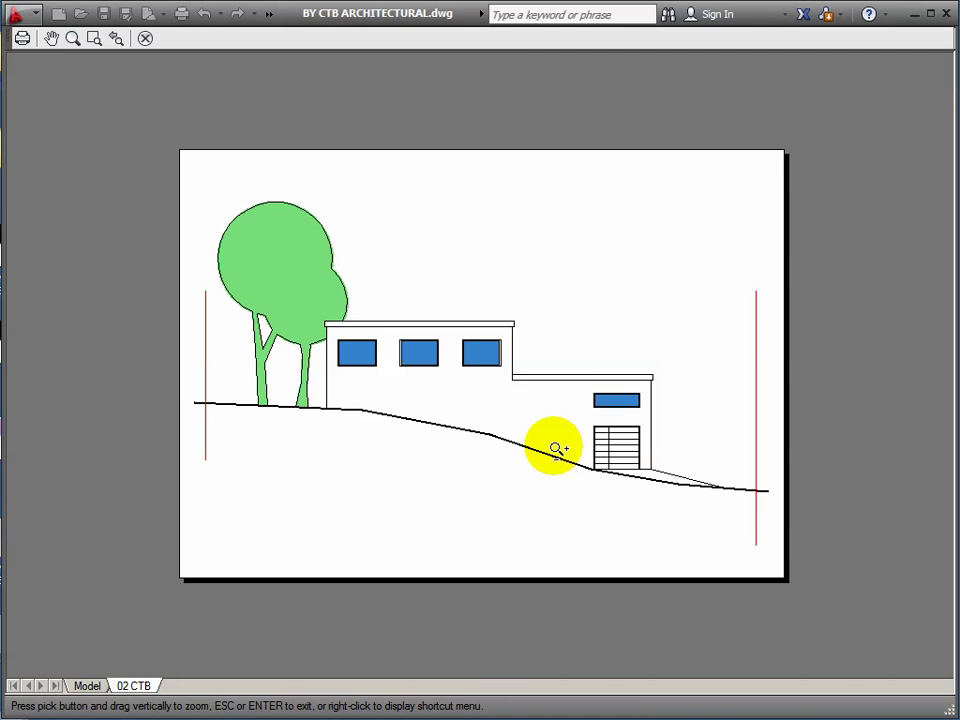
middle_click_drag(557, 448, 521, 444)
scroll(385, 401, "up", 2)
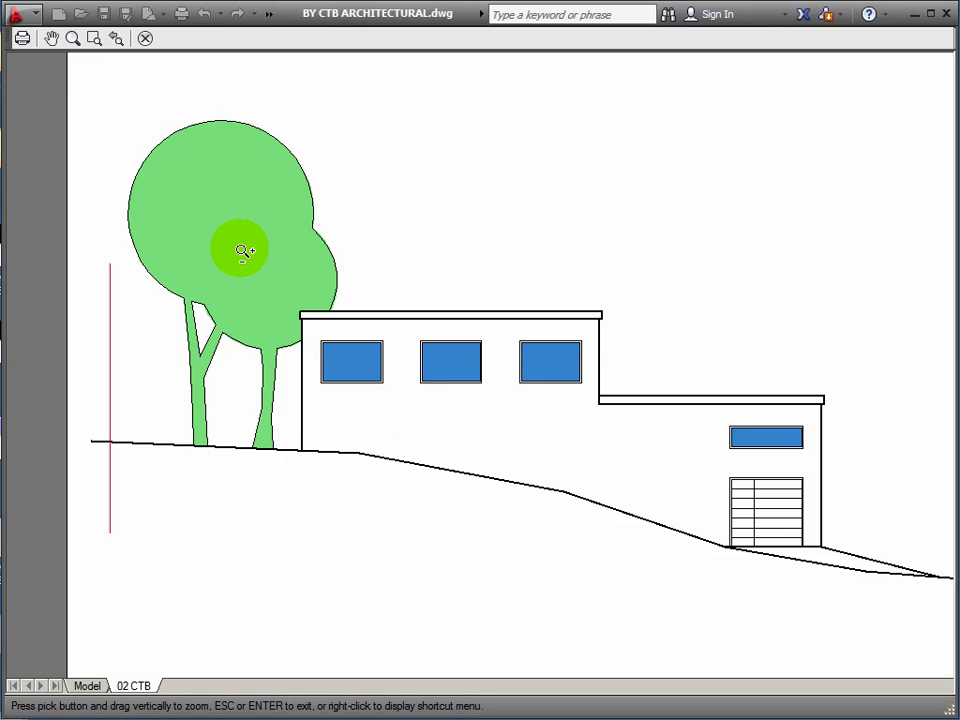
scroll(348, 360, "up", 2)
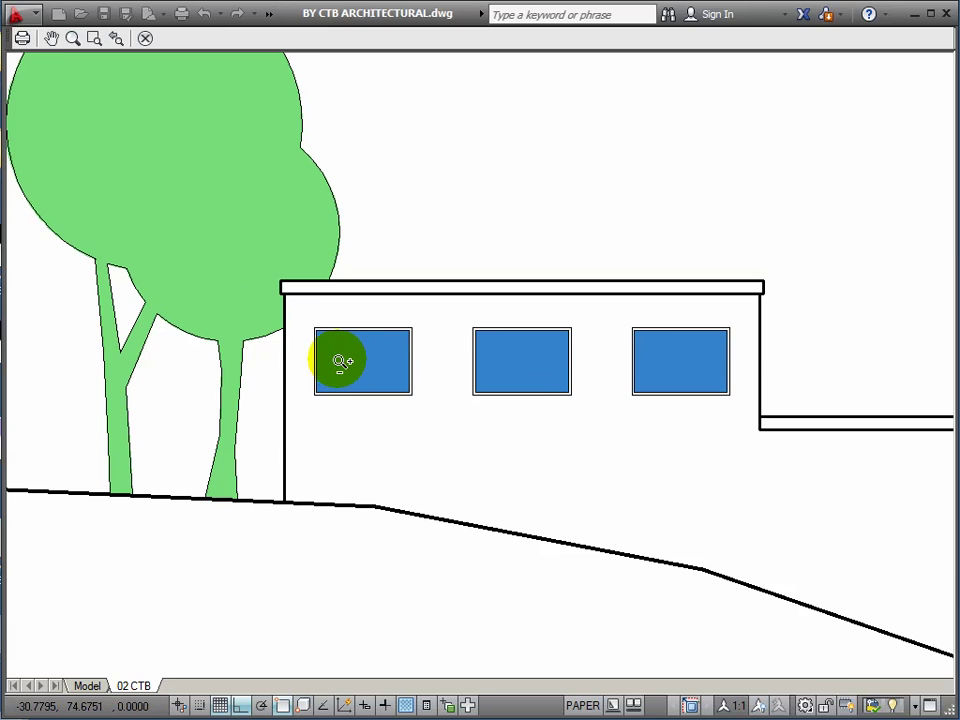
scroll(345, 360, "up", 5)
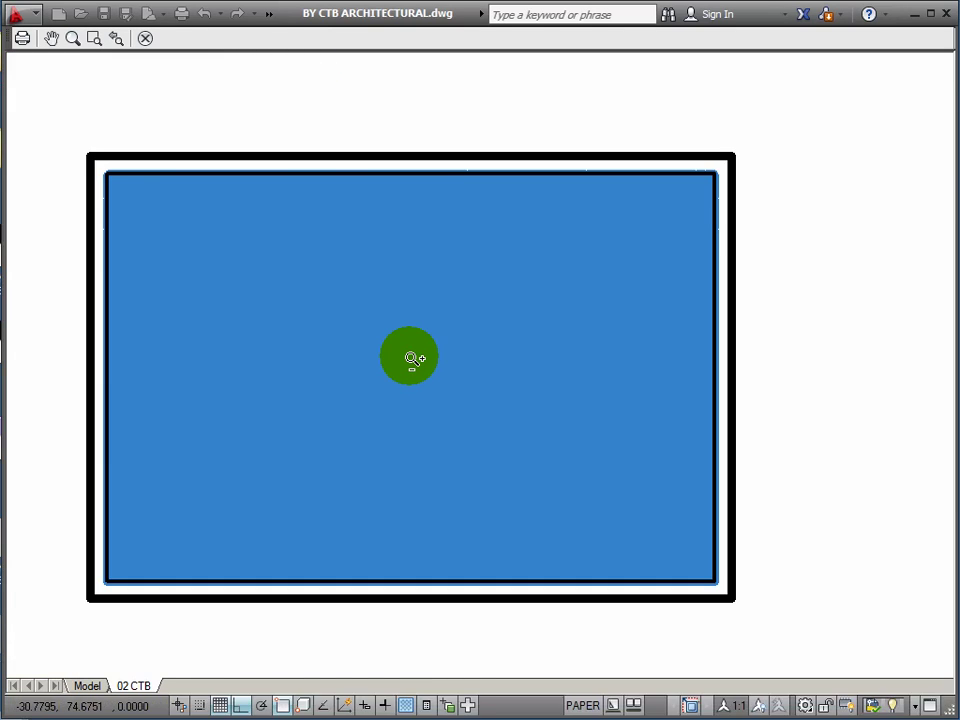
scroll(410, 358, "down", 3)
scroll(407, 358, "down", 3)
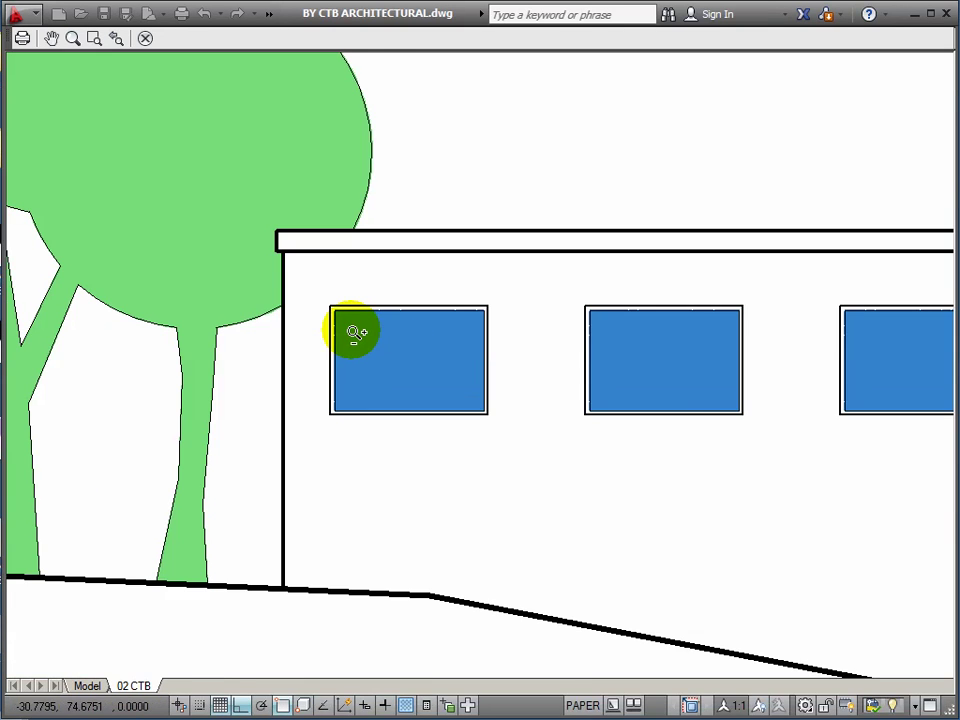
scroll(350, 330, "up", 3)
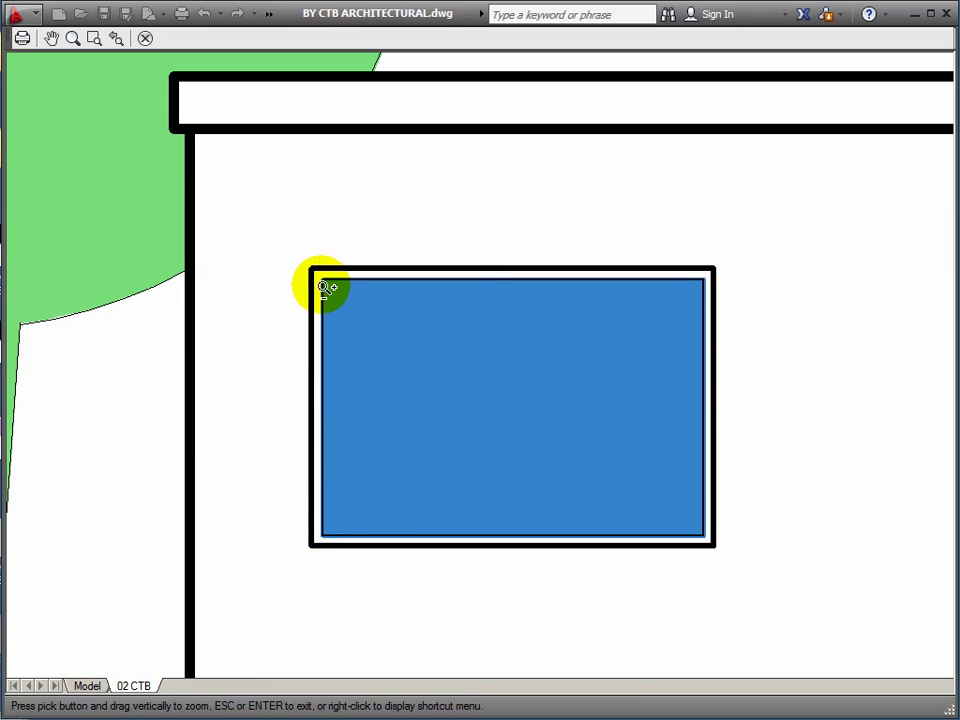
scroll(435, 392, "down", 2)
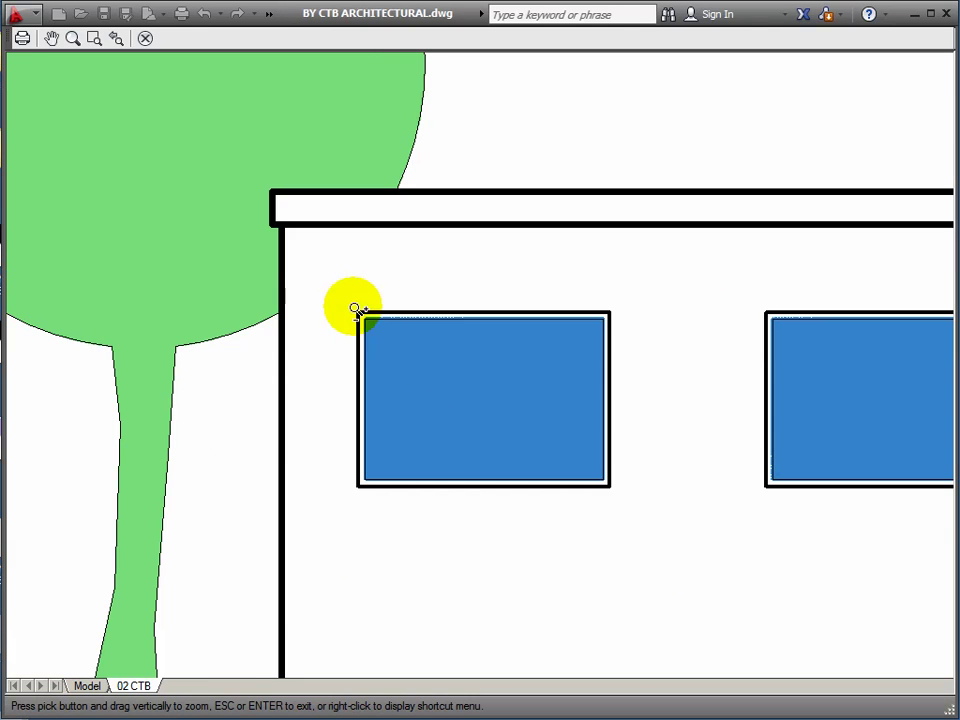
scroll(258, 315, "down", 8)
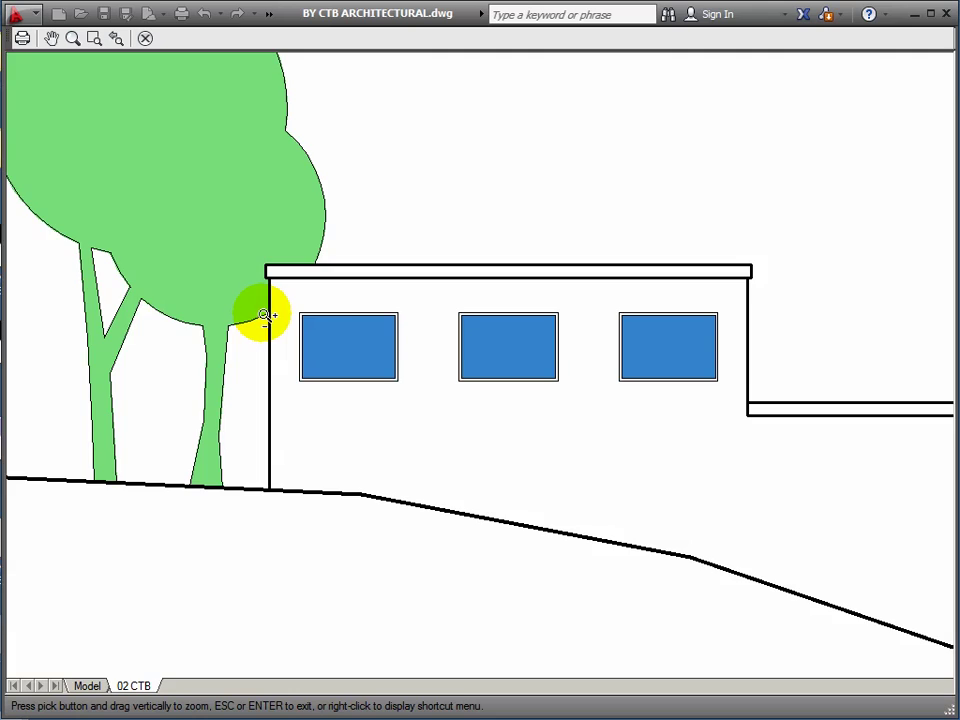
- Examine the ground line, building outline and boundary lines in the plot preview for lineweight and colour
middle_click_drag(349, 332, 385, 345)
scroll(296, 378, "up", 10)
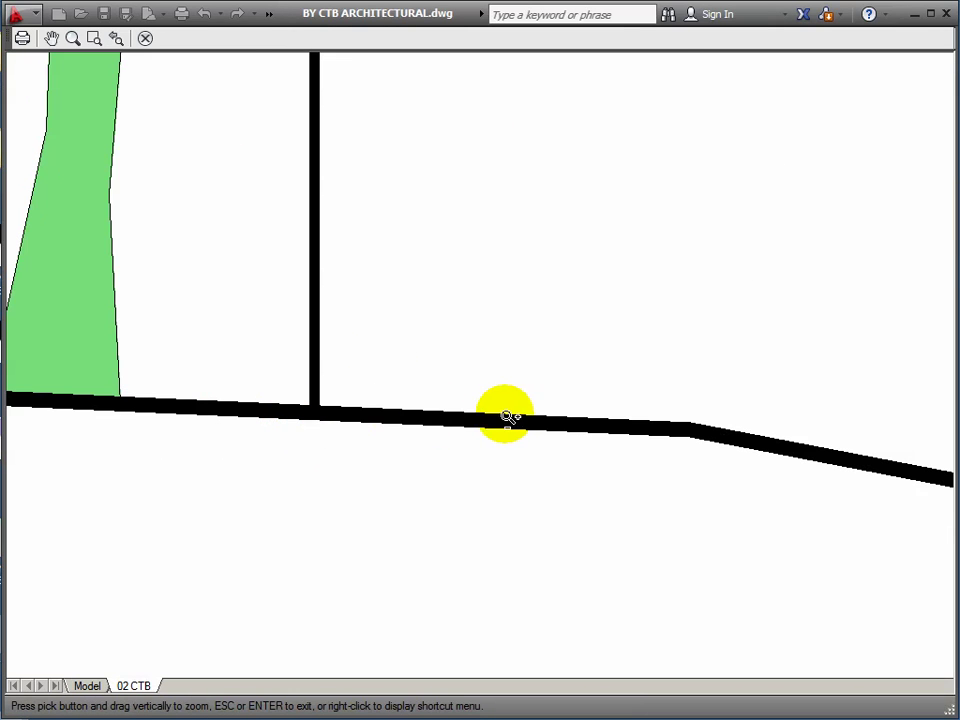
scroll(448, 409, "down", 8)
middle_click_drag(567, 394, 403, 373)
scroll(346, 395, "down", 4)
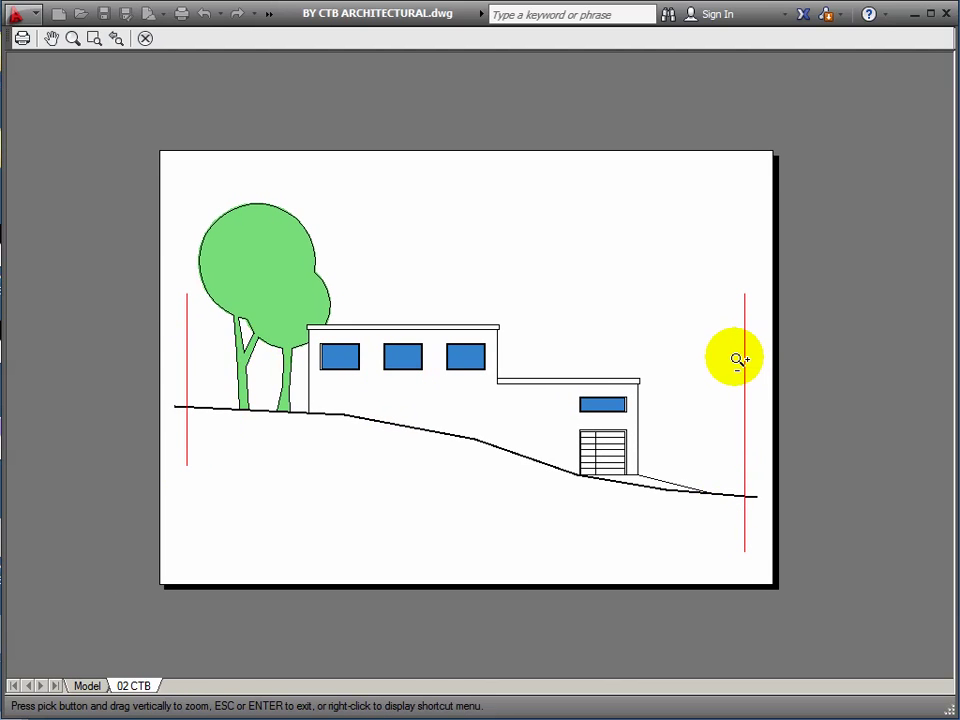
middle_click_drag(561, 366, 576, 349)
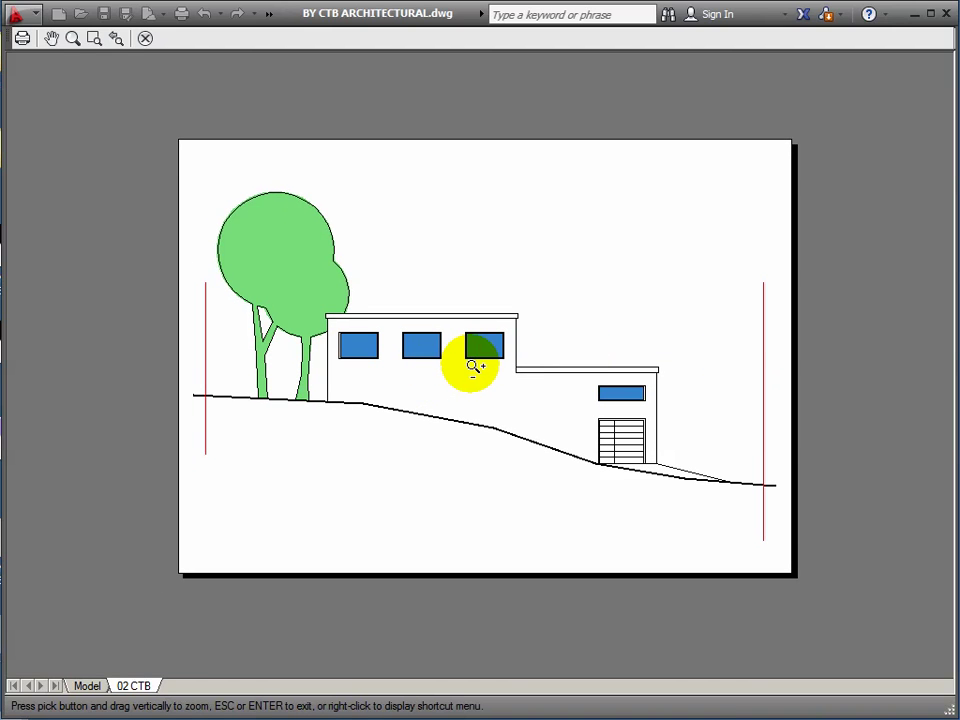
scroll(341, 359, "up", 2)
middle_click_drag(472, 350, 435, 349)
scroll(412, 388, "down", 2)
- Plot the 02 CTB layout from the preview to the PDF file BY CTB ARCHITECTURAL 02 CTB (1).pdf
right_click(101, 504)
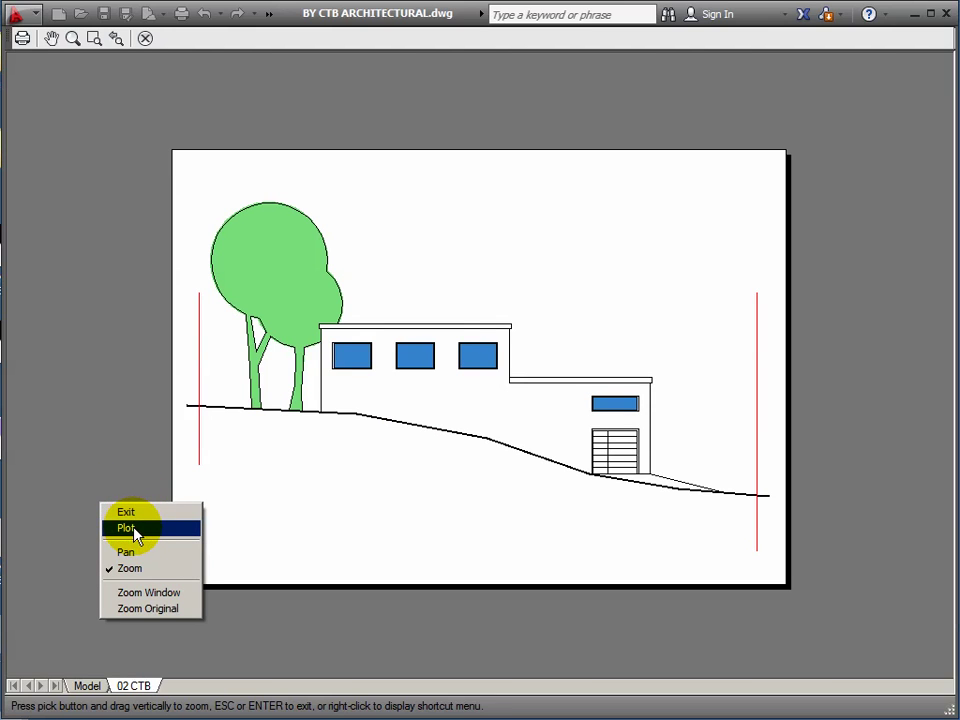
left_click(134, 530)
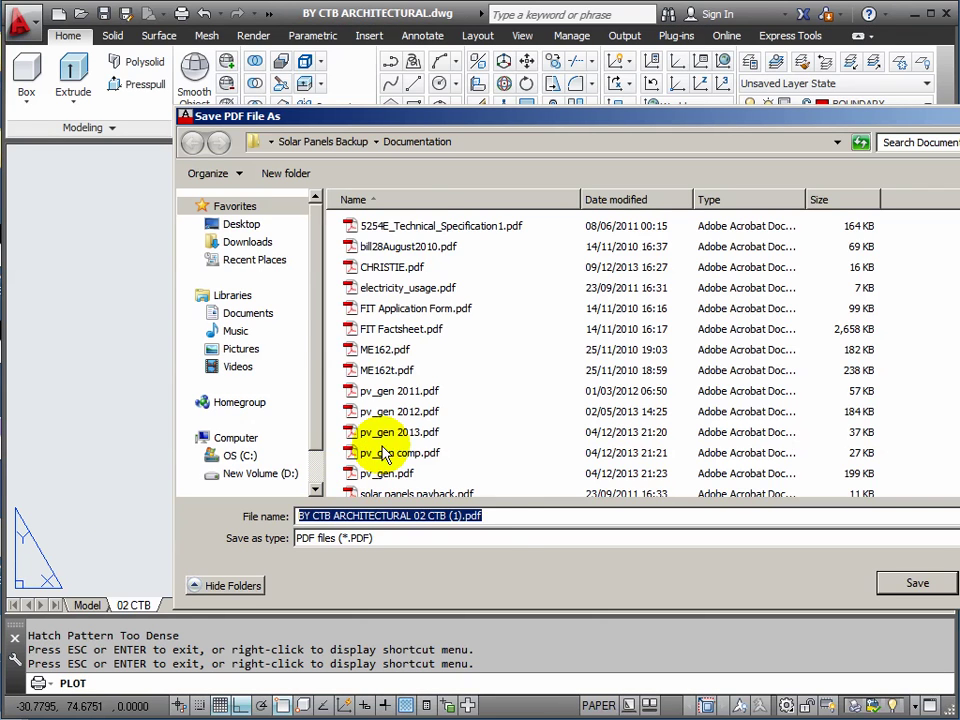
left_click(917, 584)
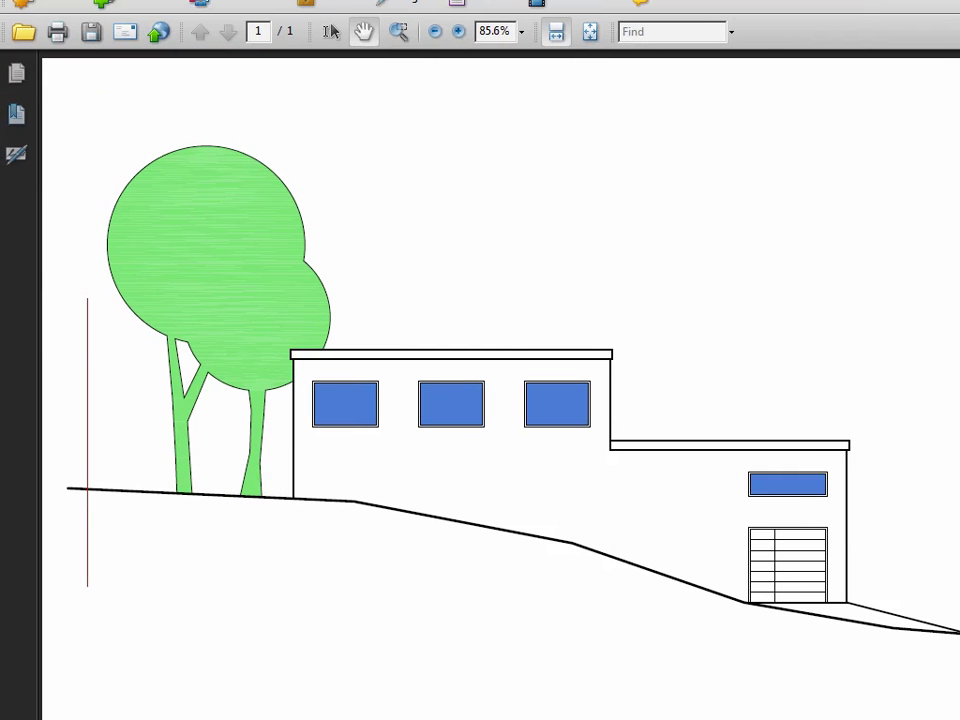
- Check the plotted elevation and boundary lines in the PDF in Adobe Acrobat, resizing its window, and close the file without saving
left_click_drag(957, 717, 734, 495)
left_click_drag(418, 0, 614, 32)
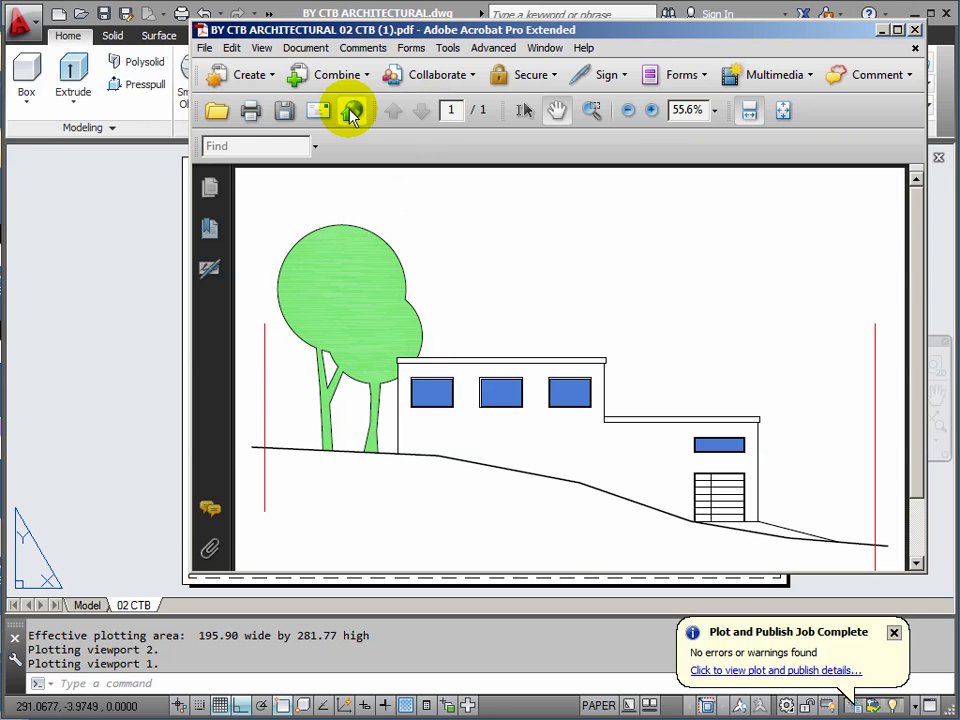
left_click_drag(606, 32, 552, 140)
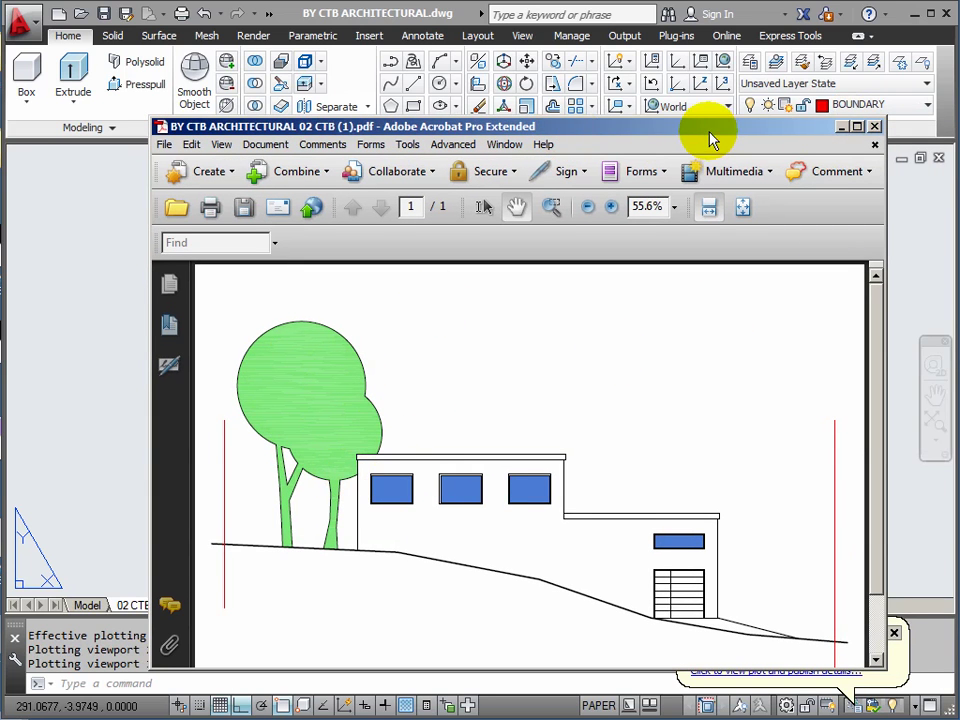
left_click_drag(708, 140, 673, 75)
left_click(836, 478)
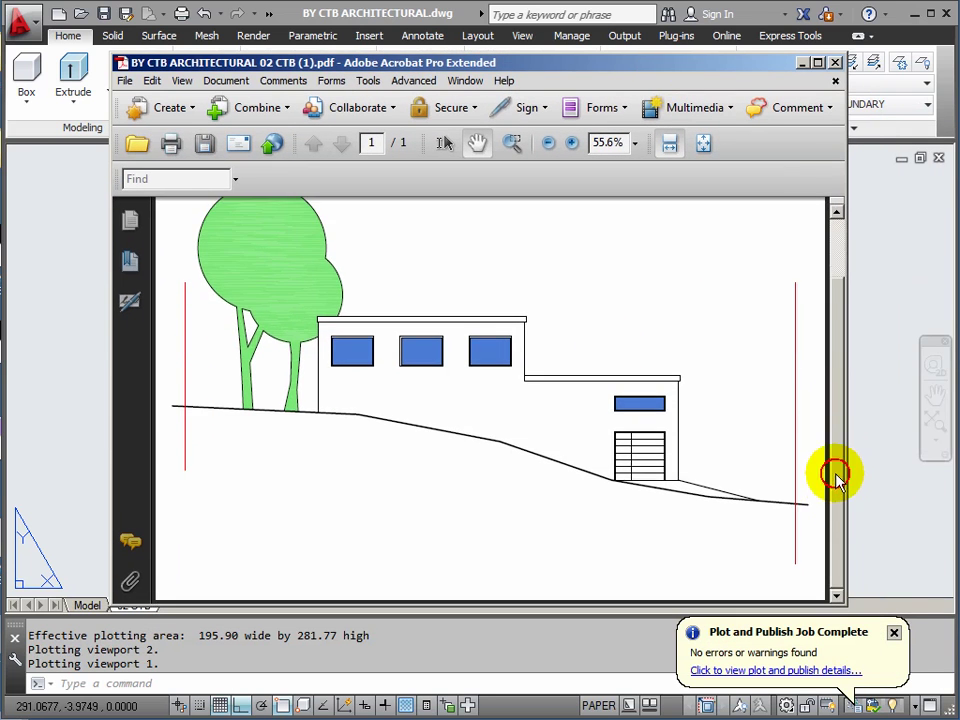
left_click_drag(836, 497, 836, 420)
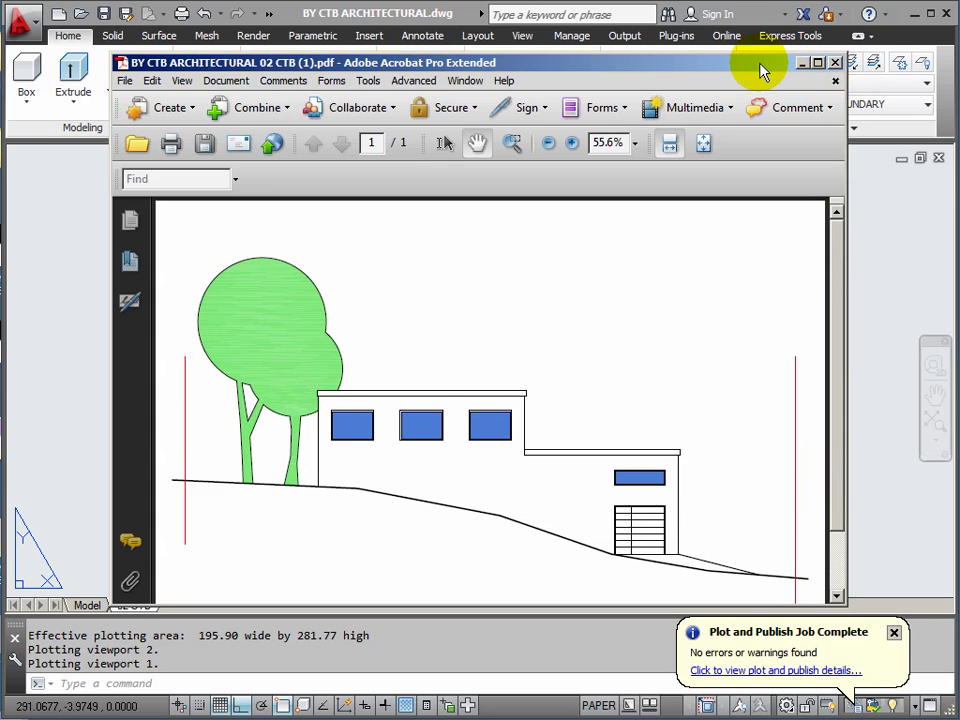
left_click(836, 64)
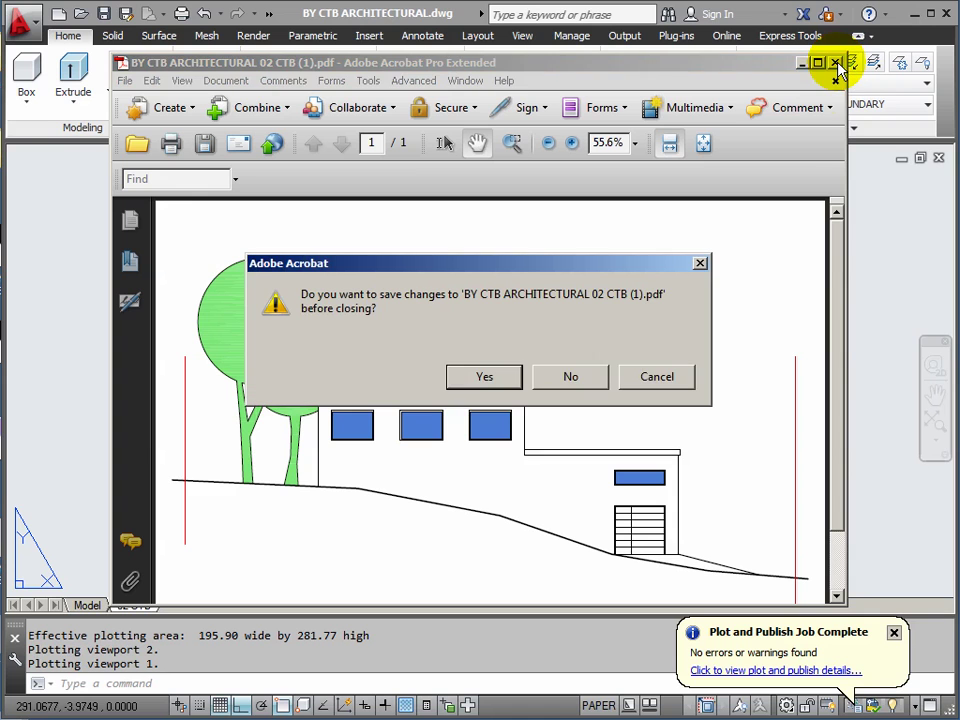
left_click(571, 378)
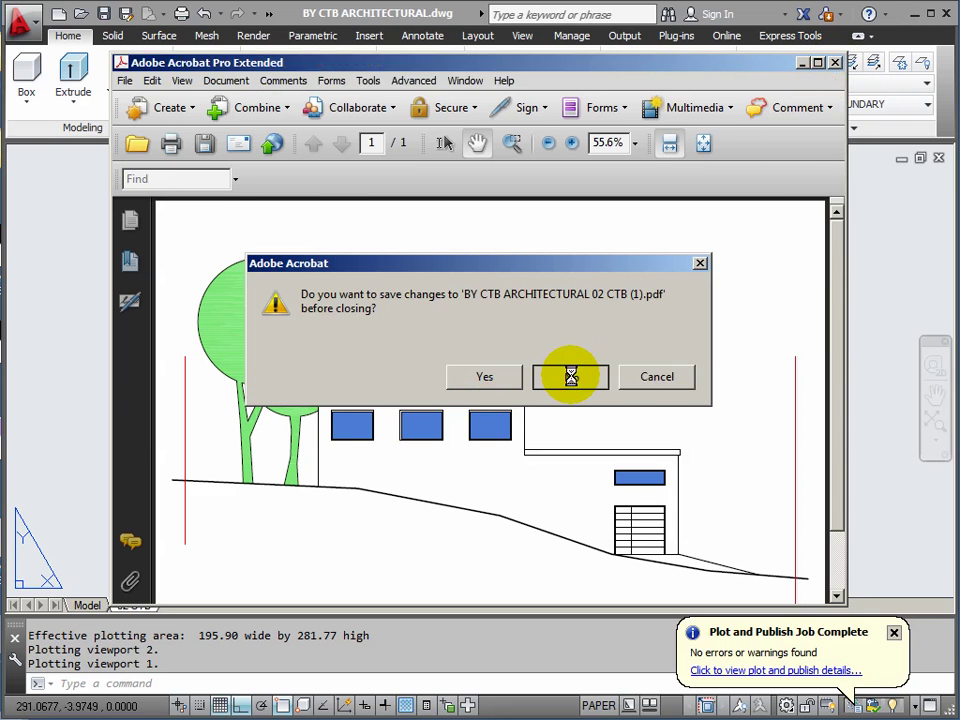